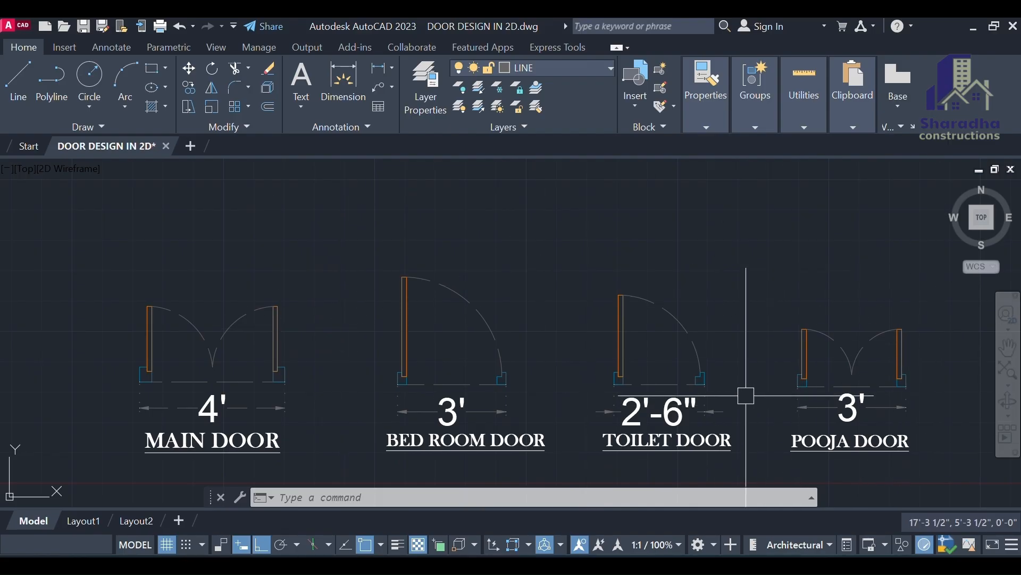
Draw a 4' horizontal line on the LINE layer in the empty space above the main door.
{"action": "scroll", "coordinate": [366, 375], "scroll_direction": "down", "scroll_amount": 4}
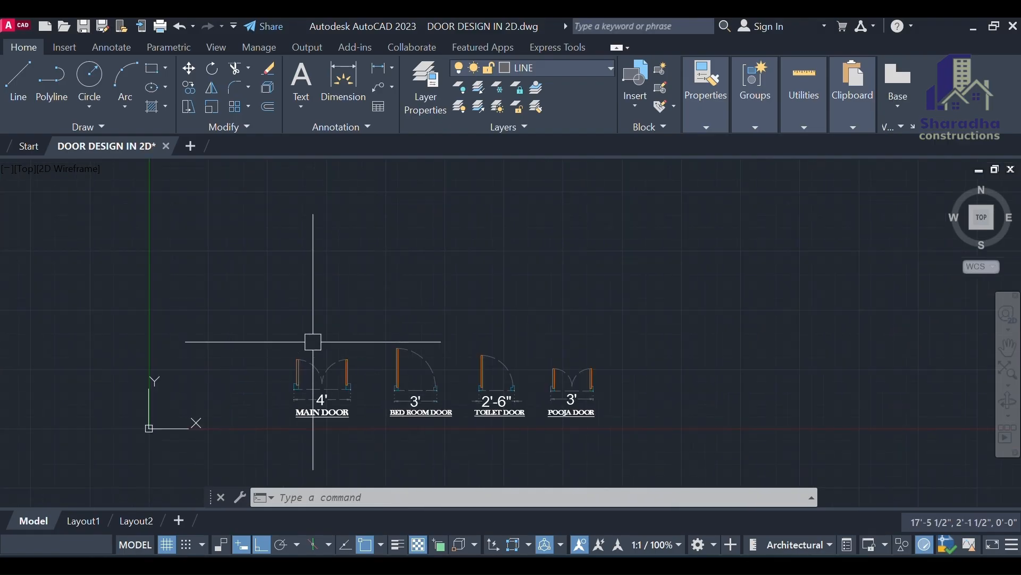
{"action": "scroll", "coordinate": [310, 342], "scroll_direction": "up", "scroll_amount": 2}
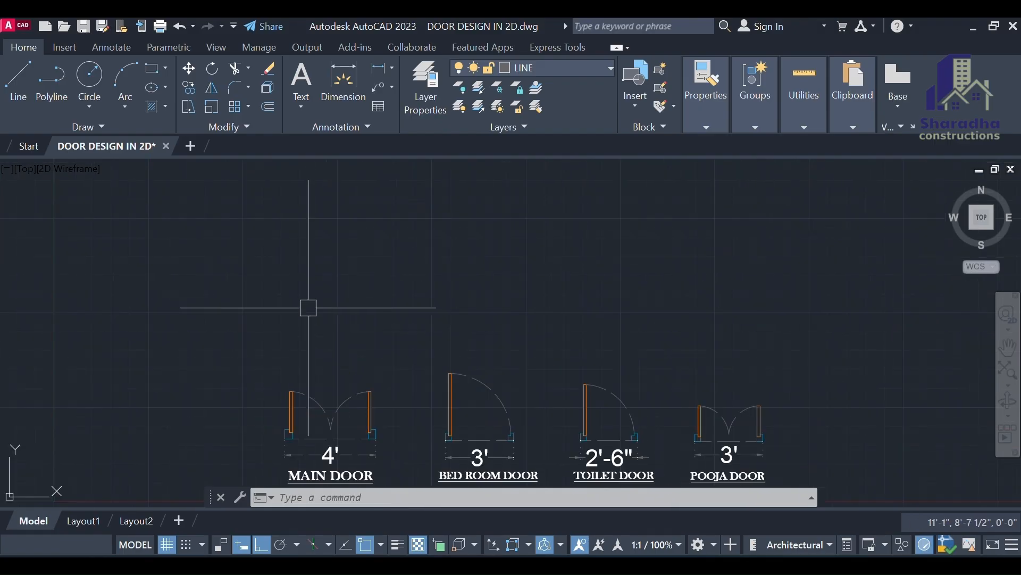
{"action": "left_click", "coordinate": [431, 99]}
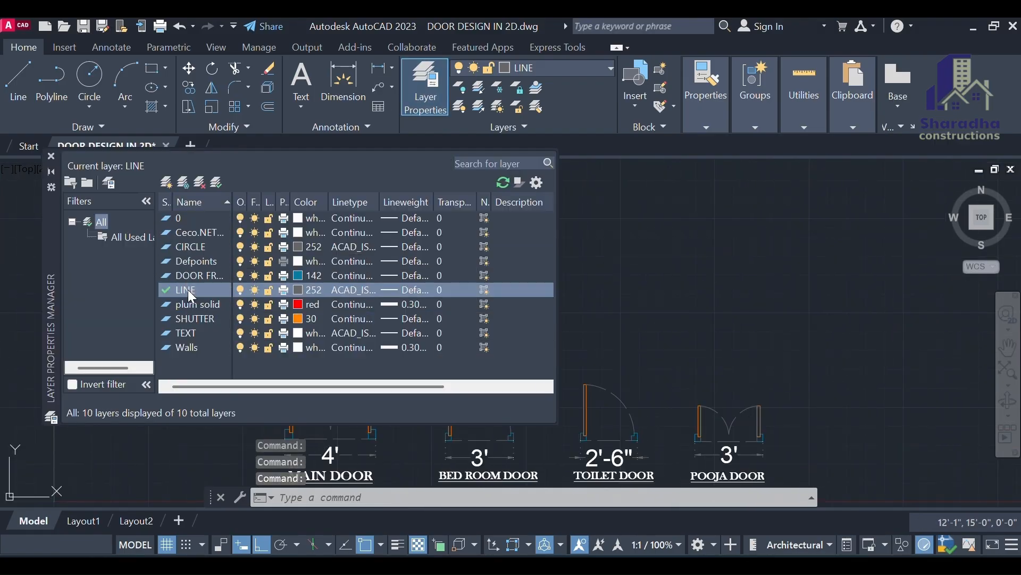
{"action": "left_click", "coordinate": [52, 156]}
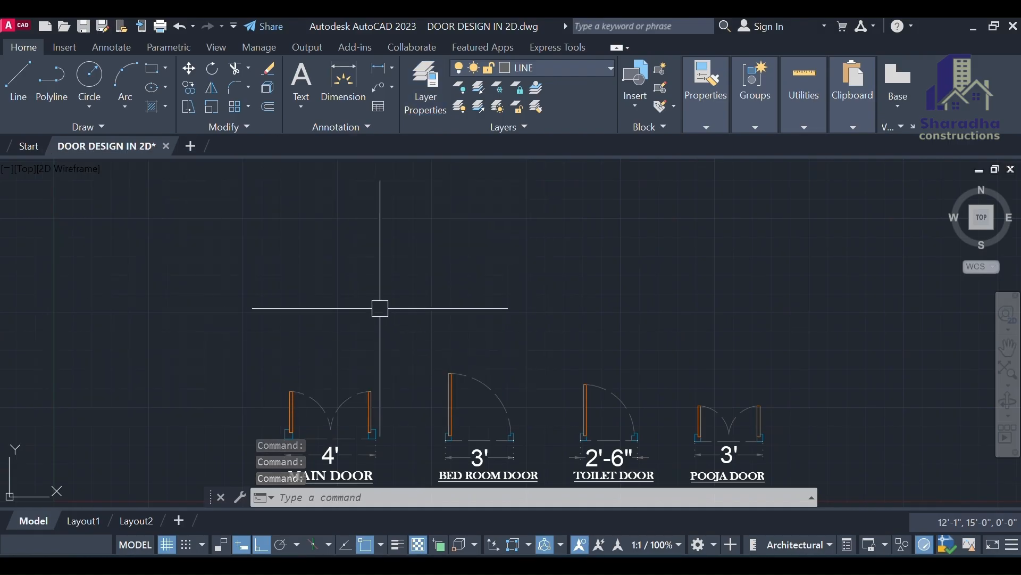
{"action": "type", "text": "l"}
{"action": "key", "text": "Return"}
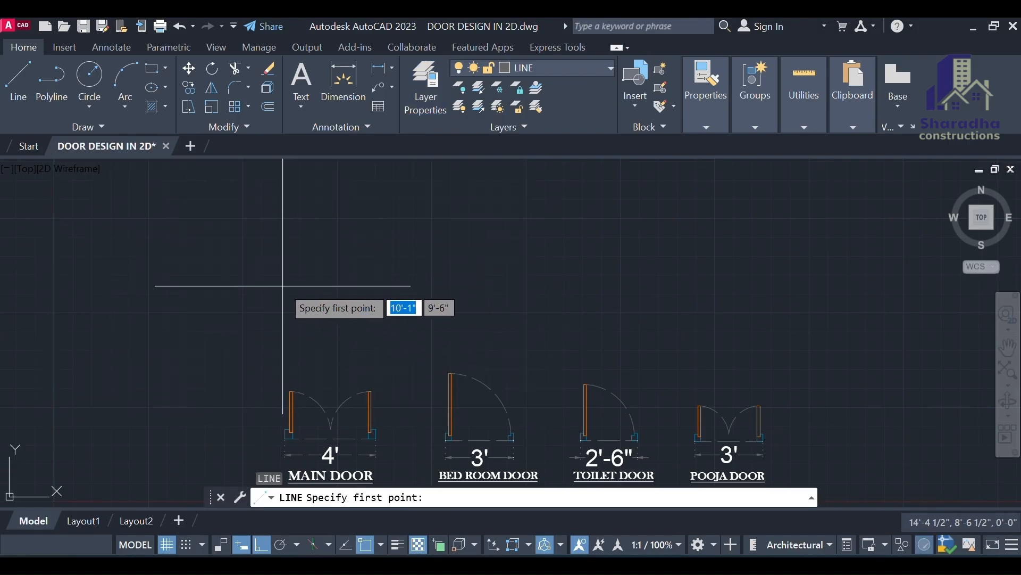
{"action": "left_click", "coordinate": [281, 282]}
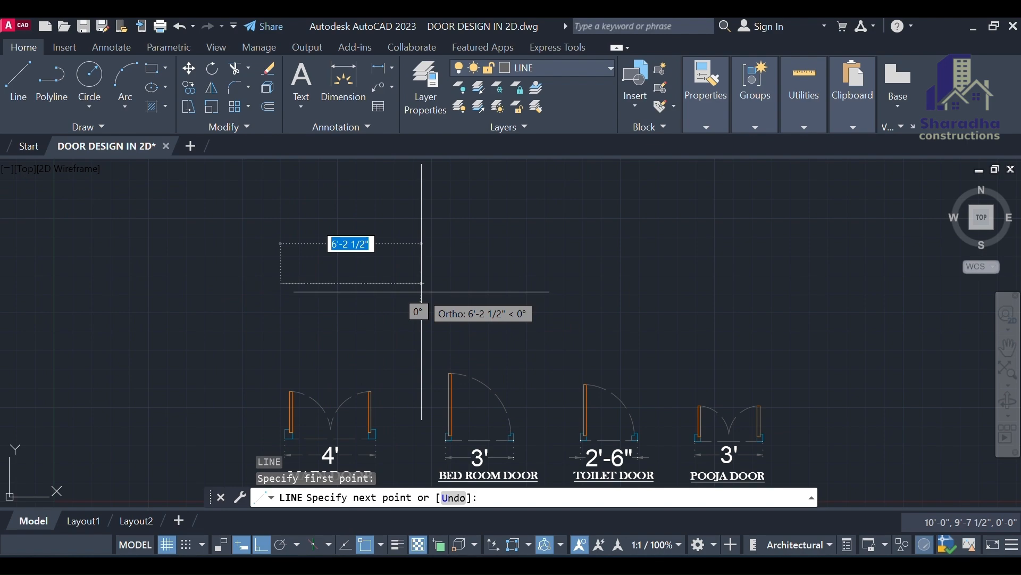
{"action": "type", "text": "4'"}
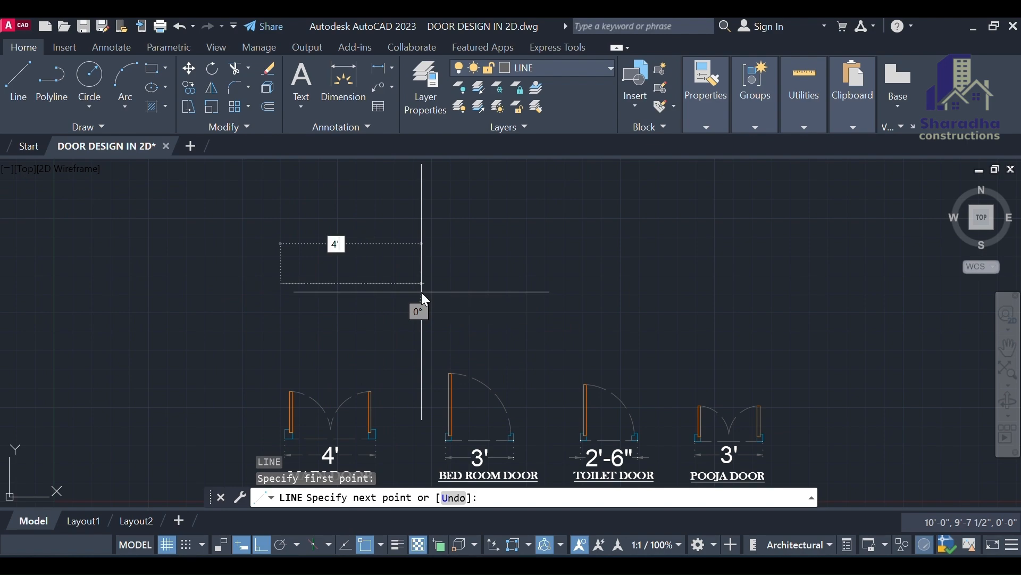
{"action": "key", "text": "Return"}
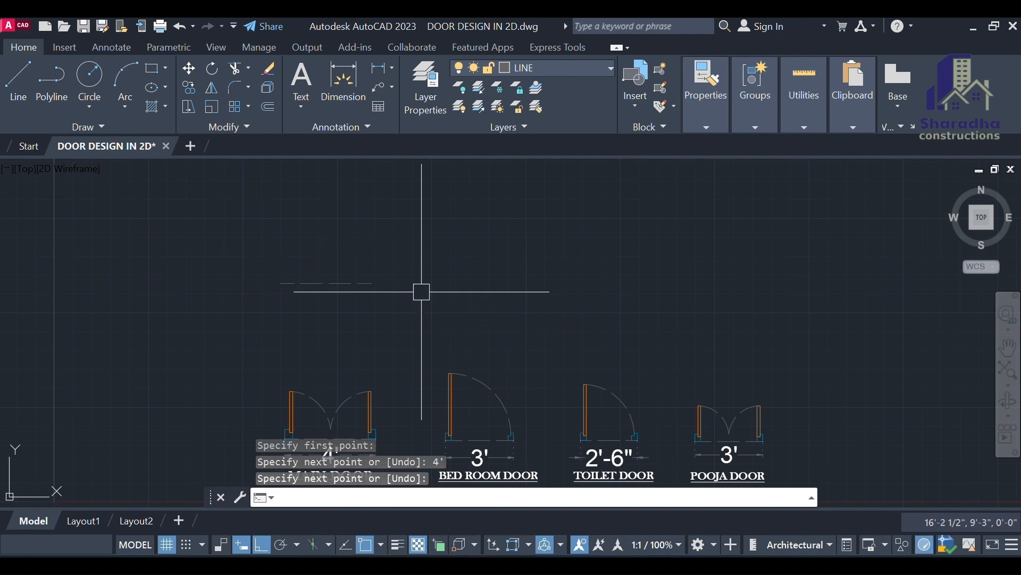
{"action": "key", "text": "Return"}
Dimension the width of the main door's left frame with a linear dimension placed below it.
{"action": "scroll", "coordinate": [412, 290], "scroll_direction": "down", "scroll_amount": 4}
{"action": "scroll", "coordinate": [395, 318], "scroll_direction": "up", "scroll_amount": 8}
{"action": "scroll", "coordinate": [276, 292], "scroll_direction": "up", "scroll_amount": 3}
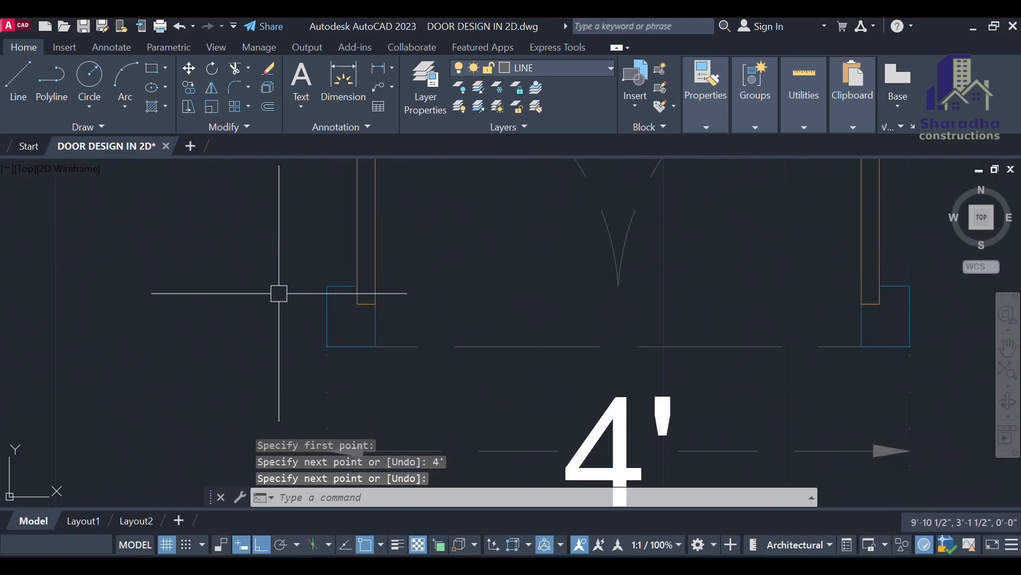
{"action": "scroll", "coordinate": [365, 274], "scroll_direction": "down", "scroll_amount": 2}
{"action": "scroll", "coordinate": [304, 277], "scroll_direction": "up", "scroll_amount": 4}
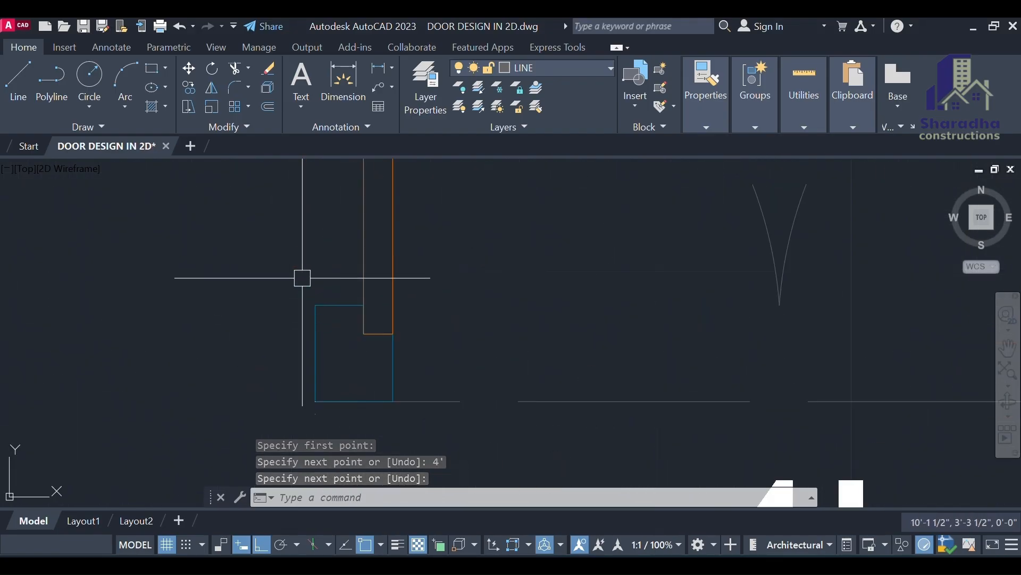
{"action": "type", "text": "dli"}
{"action": "key", "text": "Return"}
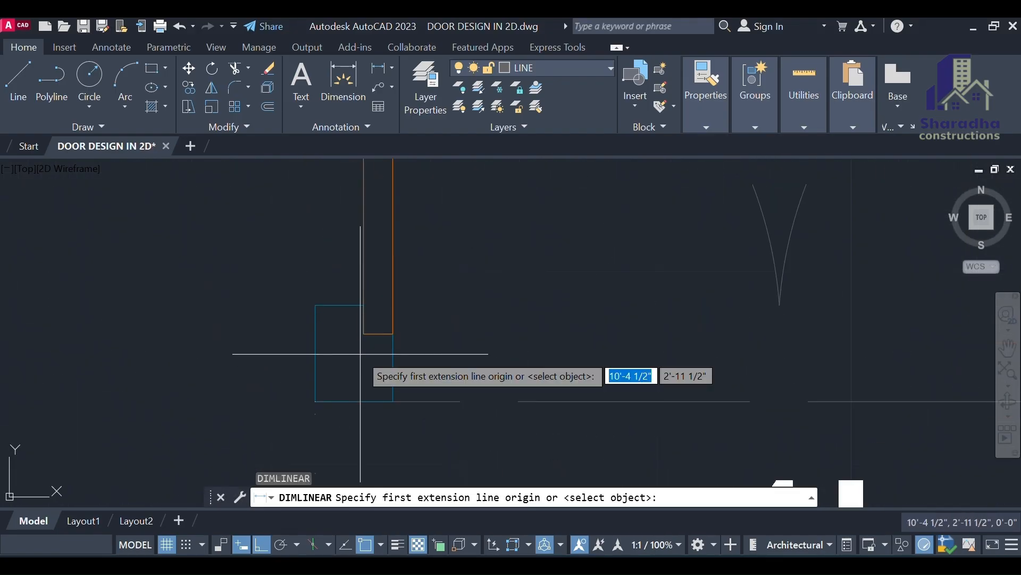
{"action": "left_click", "coordinate": [316, 401]}
{"action": "left_click", "coordinate": [393, 401]}
{"action": "scroll", "coordinate": [402, 371], "scroll_direction": "down", "scroll_amount": 4}
{"action": "scroll", "coordinate": [402, 371], "scroll_direction": "up", "scroll_amount": 4}
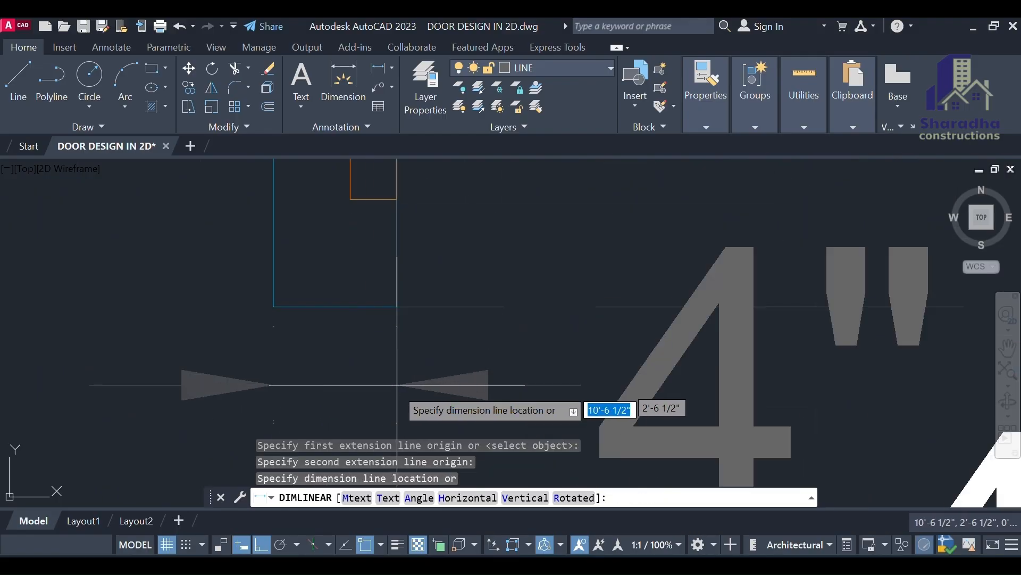
{"action": "left_click", "coordinate": [326, 346]}
{"action": "key", "text": "Escape"}
Dimension the height of the main door's left frame with a vertical linear dimension beside it.
{"action": "key", "text": "Return"}
{"action": "left_click", "coordinate": [274, 306]}
{"action": "scroll", "coordinate": [274, 307], "scroll_direction": "down", "scroll_amount": 4}
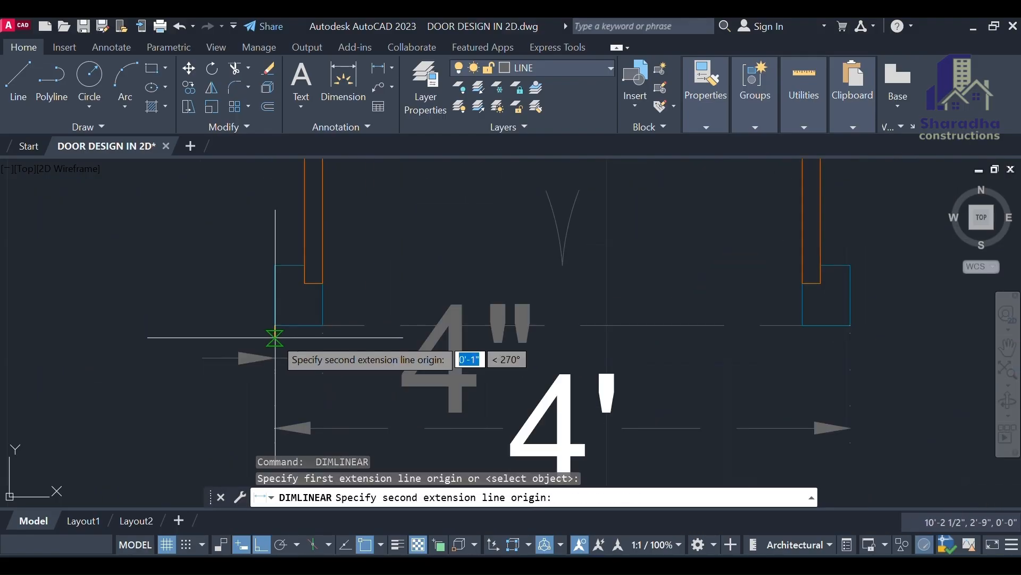
{"action": "left_click", "coordinate": [275, 265]}
{"action": "left_click", "coordinate": [231, 281]}
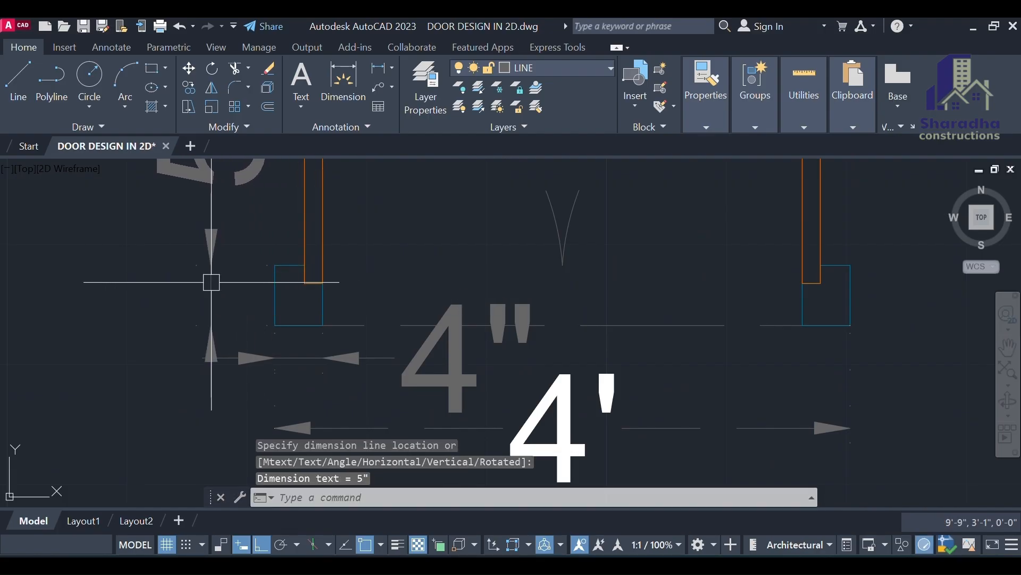
{"action": "key", "text": "Escape"}
Delete the width and height dimensions from the main door's left frame.
{"action": "left_click", "coordinate": [338, 359]}
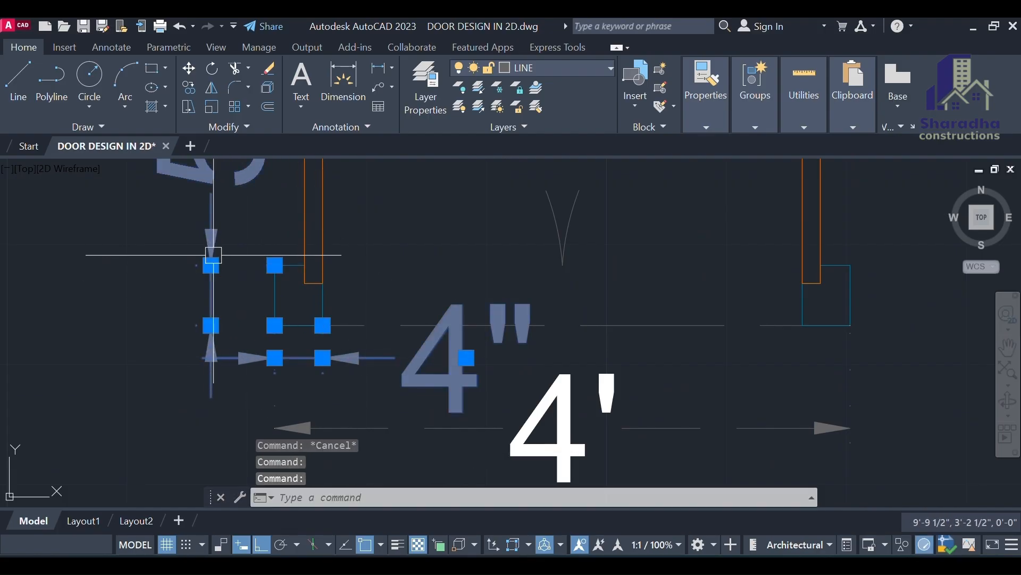
{"action": "key", "text": "Delete"}
{"action": "scroll", "coordinate": [315, 326], "scroll_direction": "down", "scroll_amount": 4}
{"action": "key", "text": "Escape"}
{"action": "key", "text": "Escape"}
{"action": "key", "text": "Escape"}
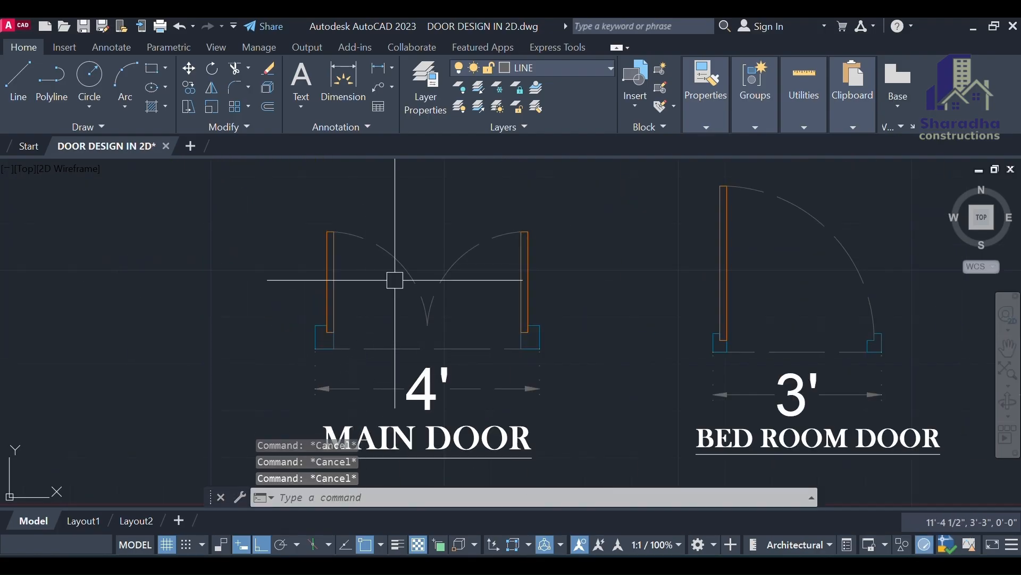
Make DOOR FRAME the current layer.
{"action": "left_click", "coordinate": [419, 91]}
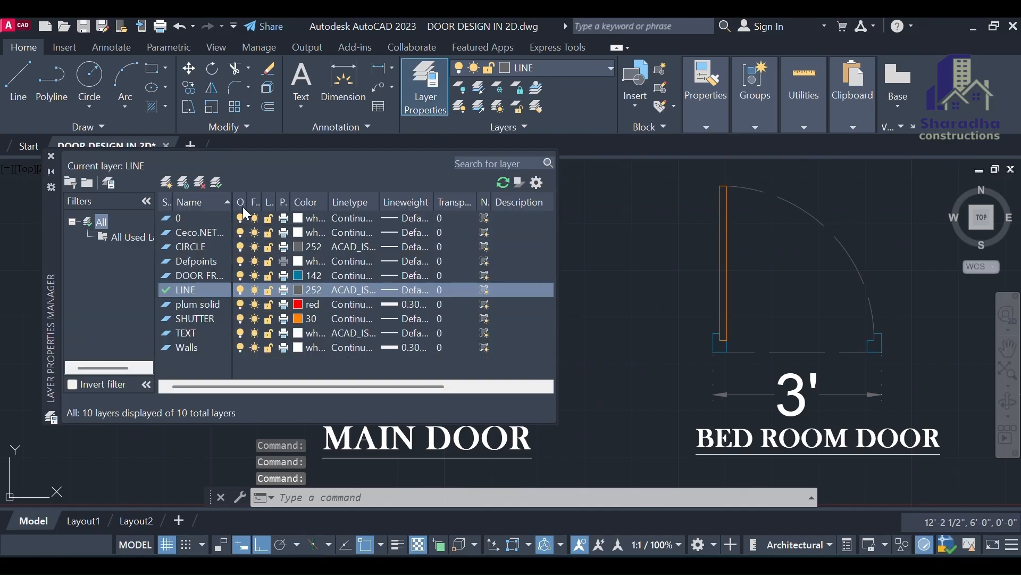
{"action": "double_click", "coordinate": [208, 277]}
{"action": "left_click", "coordinate": [51, 156]}
Start a polyline at the left end of the 4' line with segments 5" up and 2.5" to the right.
{"action": "scroll", "coordinate": [440, 376], "scroll_direction": "down", "scroll_amount": 3}
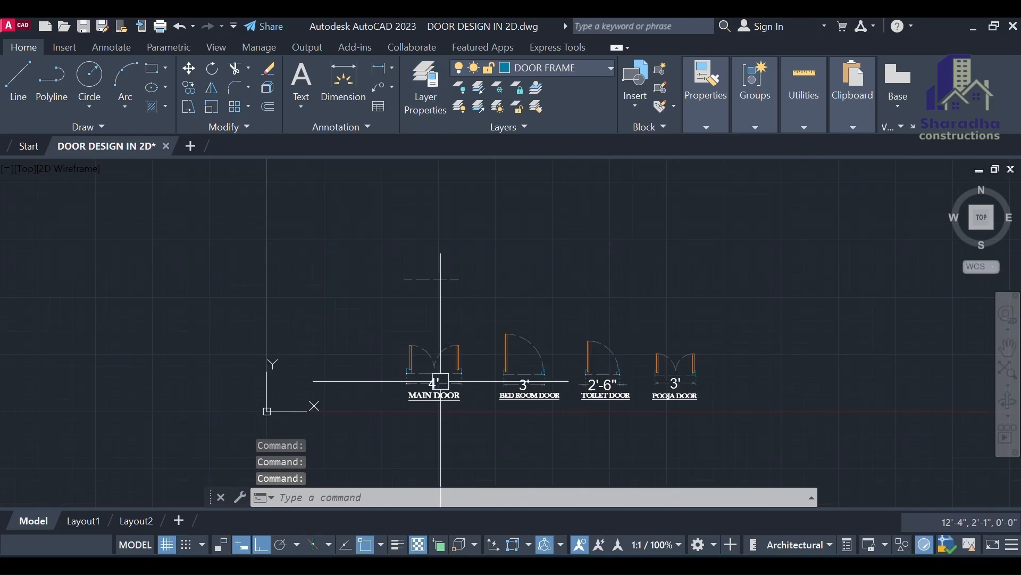
{"action": "scroll", "coordinate": [410, 266], "scroll_direction": "up", "scroll_amount": 6}
{"action": "type", "text": "p"}
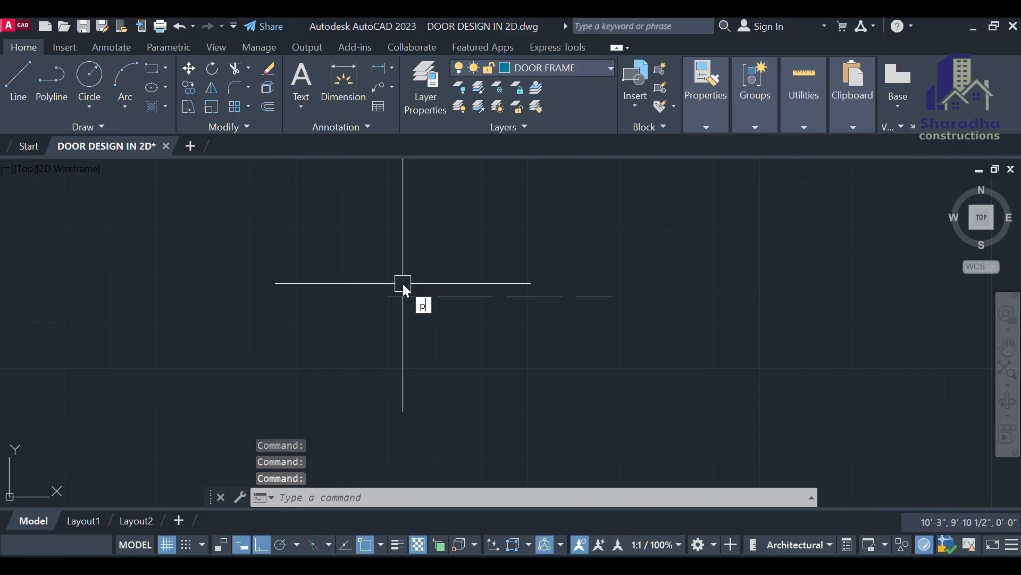
{"action": "type", "text": "l"}
{"action": "key", "text": "Return"}
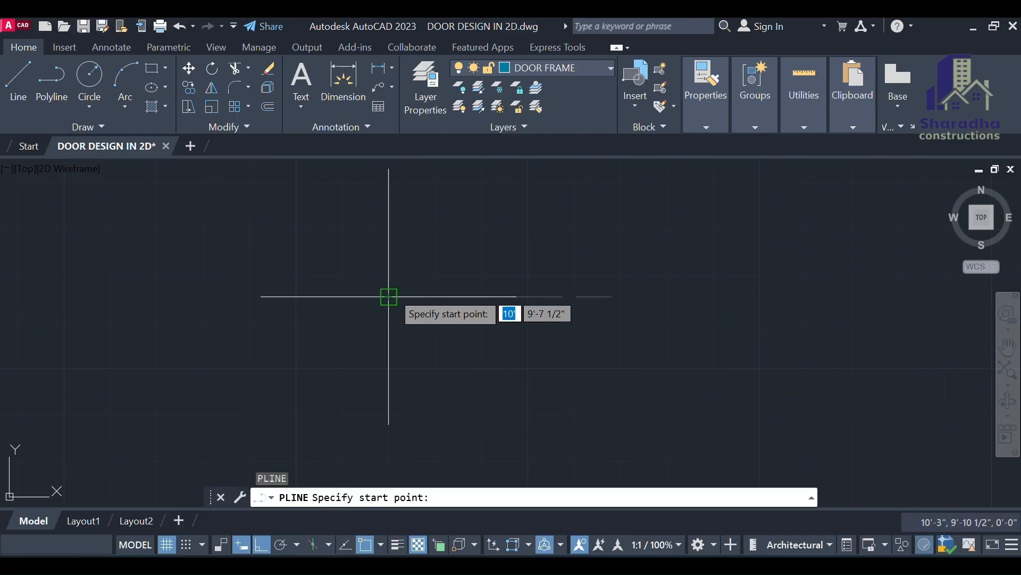
{"action": "left_click", "coordinate": [389, 297]}
{"action": "type", "text": "5"}
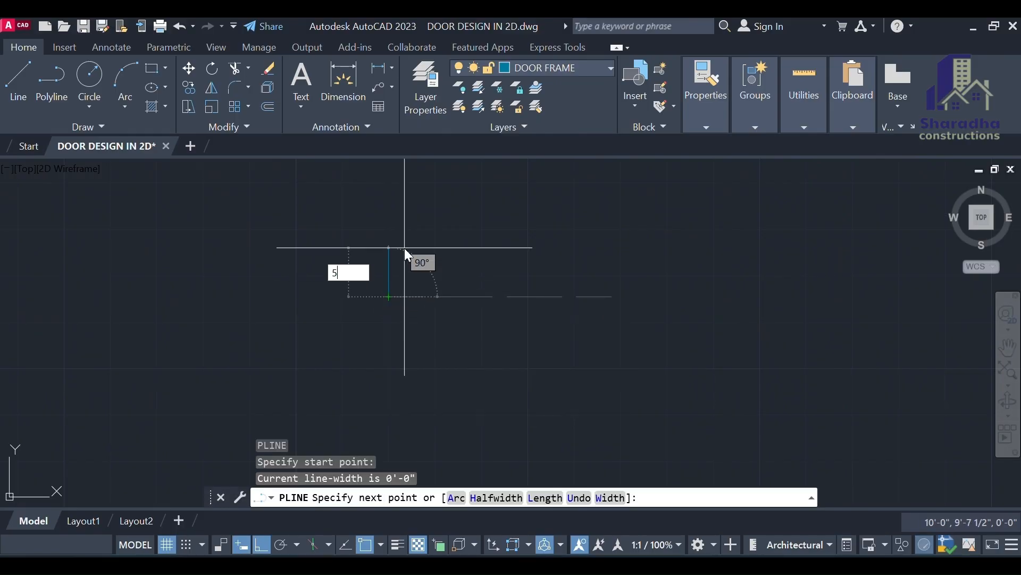
{"action": "key", "text": "Return"}
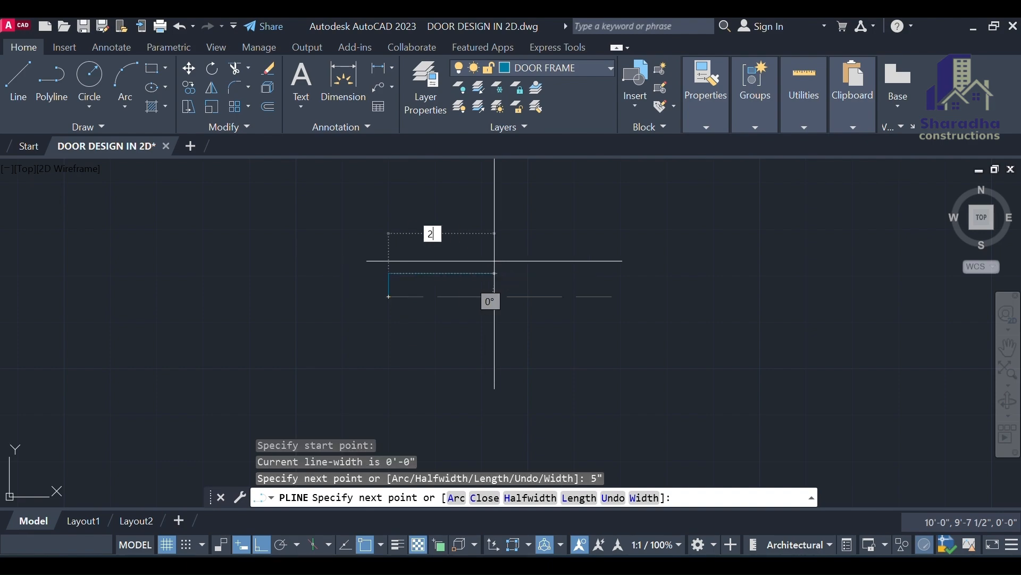
{"action": "type", "text": "2.5"}
{"action": "key", "text": "Return"}
Complete the frame polyline with segments 1.5" down, 1.5" right, 3.5" down and 4" left back to its start.
{"action": "scroll", "coordinate": [491, 263], "scroll_direction": "up", "scroll_amount": 2}
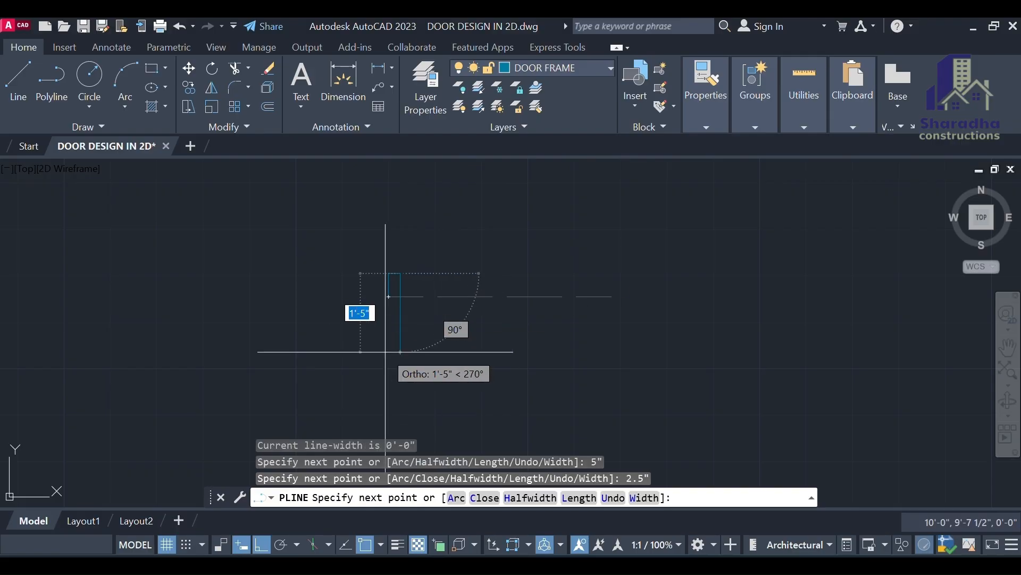
{"action": "type", "text": "1."}
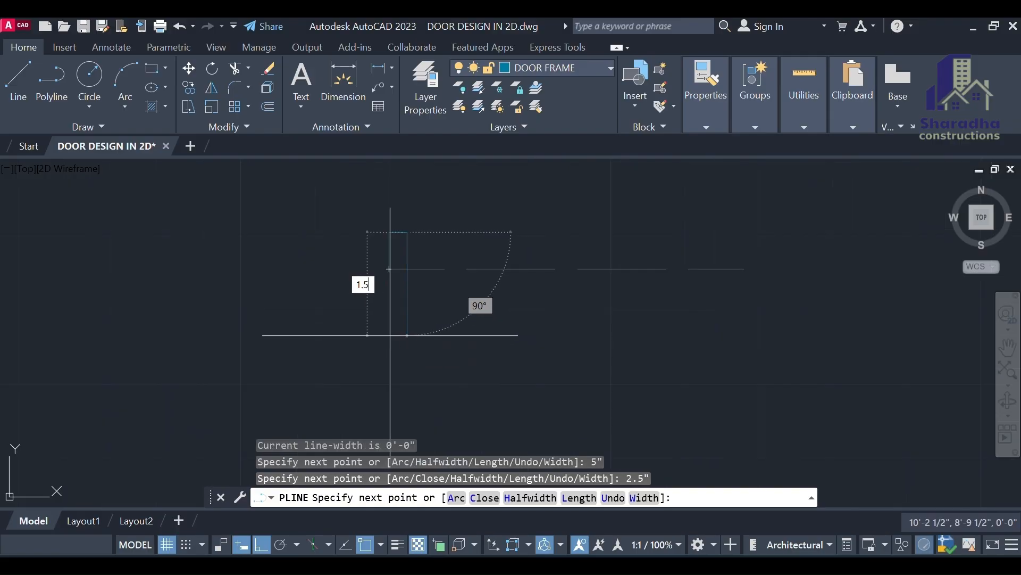
{"action": "type", "text": "5"}
{"action": "key", "text": "Return"}
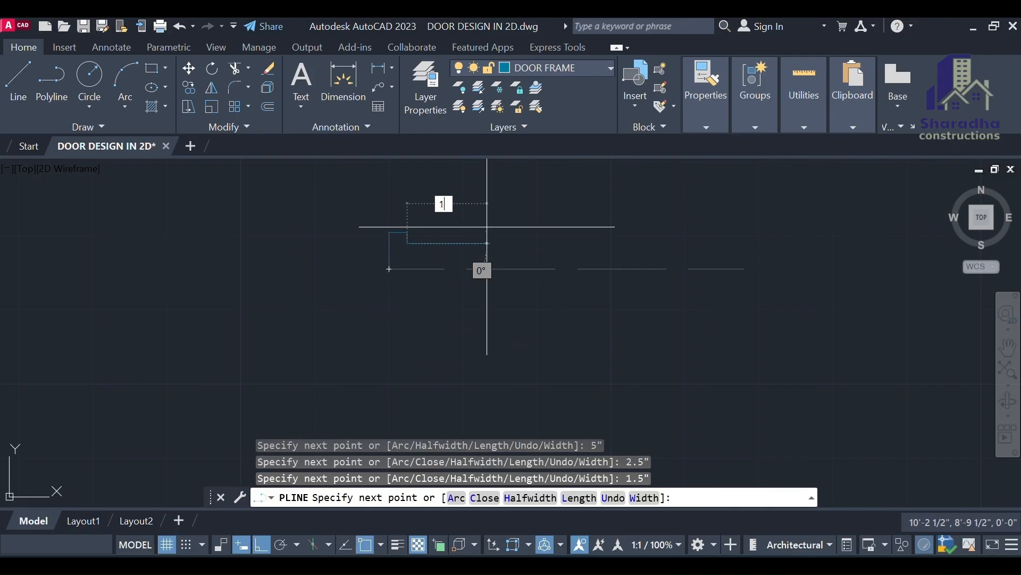
{"action": "type", "text": "1.5"}
{"action": "key", "text": "Return"}
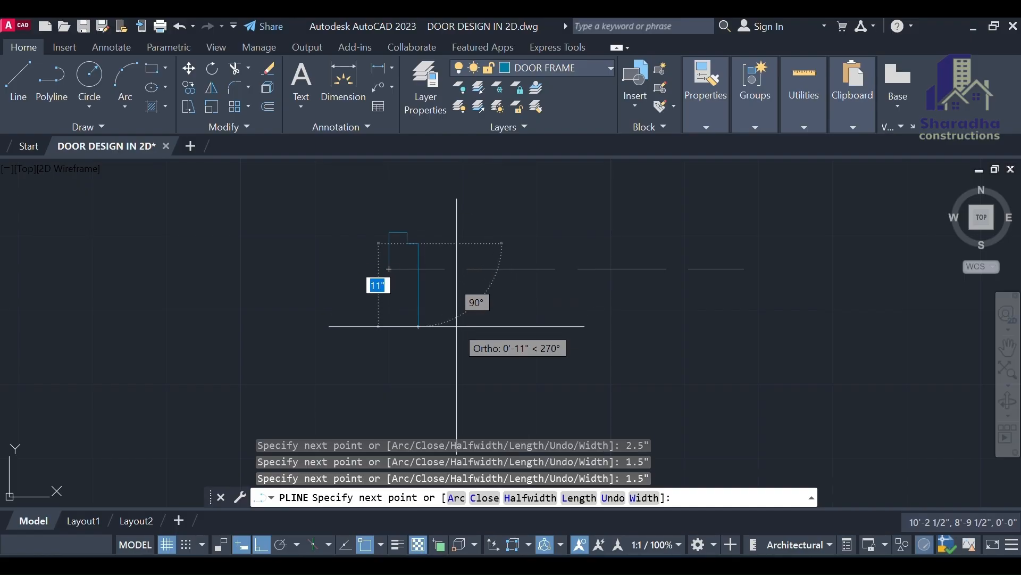
{"action": "type", "text": "3.5"}
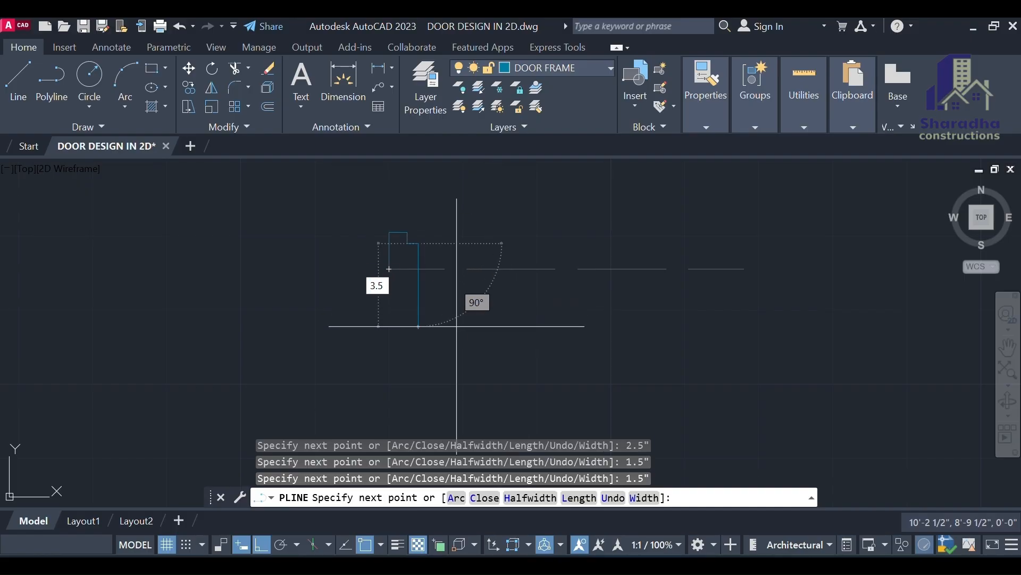
{"action": "key", "text": "Return"}
{"action": "type", "text": "4"}
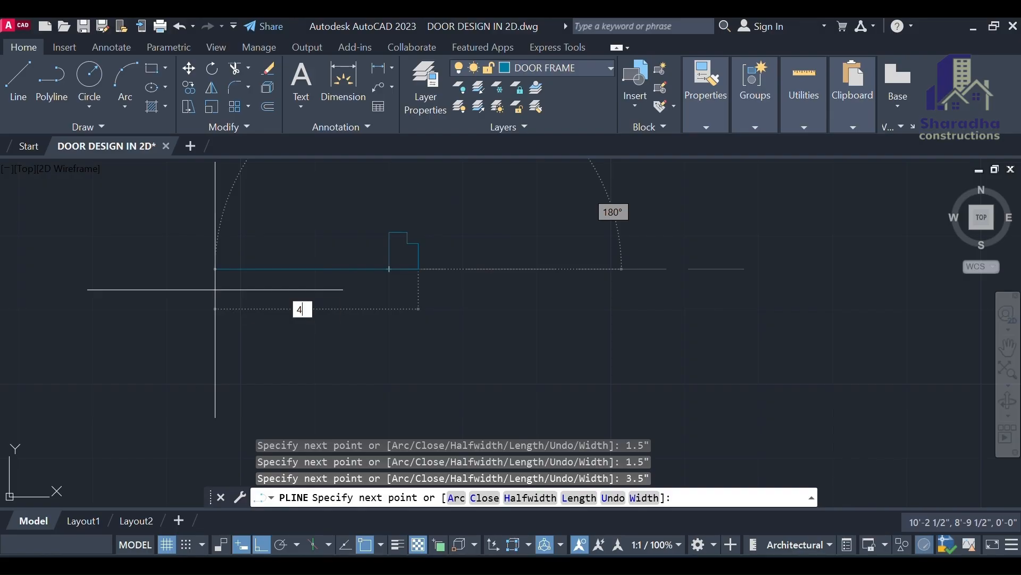
{"action": "key", "text": "Return"}
{"action": "key", "text": "Return"}
Mirror the door frame profile about a vertical axis through the 4' line's midpoint, keeping the source object.
{"action": "scroll", "coordinate": [368, 341], "scroll_direction": "down", "scroll_amount": 3}
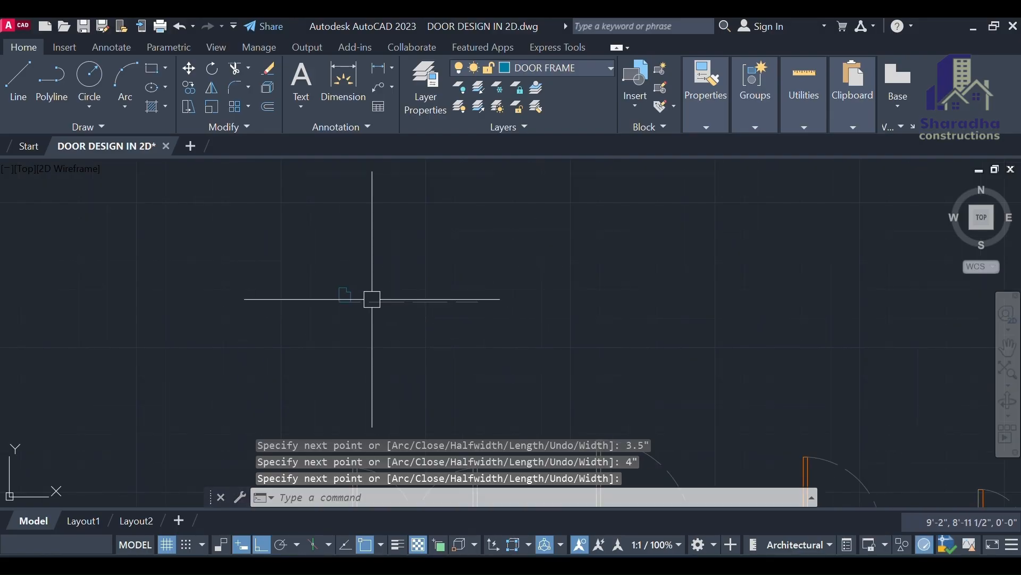
{"action": "scroll", "coordinate": [340, 297], "scroll_direction": "up", "scroll_amount": 2}
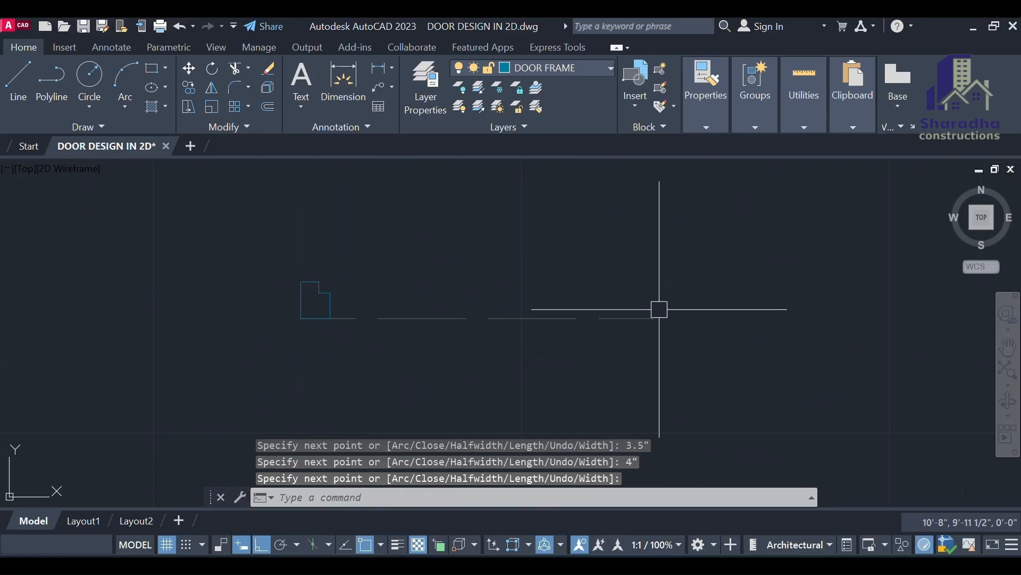
{"action": "left_click", "coordinate": [331, 299]}
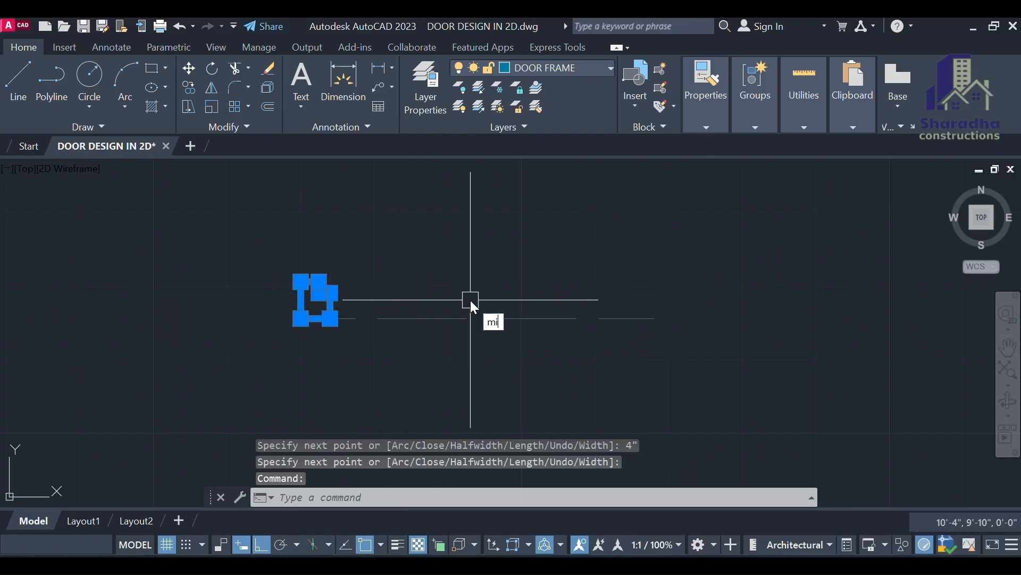
{"action": "key", "text": "Return"}
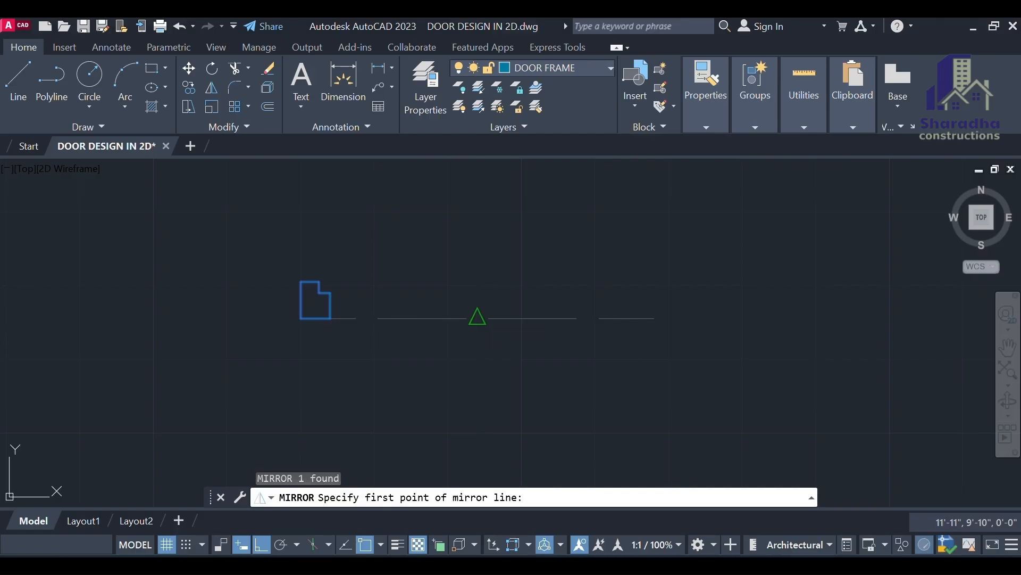
{"action": "left_click", "coordinate": [478, 318]}
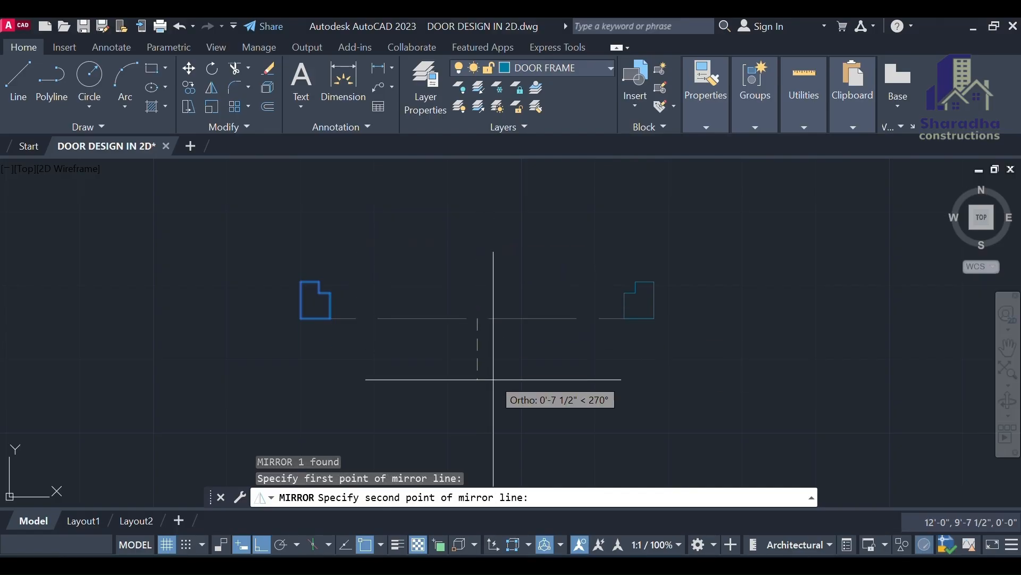
{"action": "left_click", "coordinate": [478, 229]}
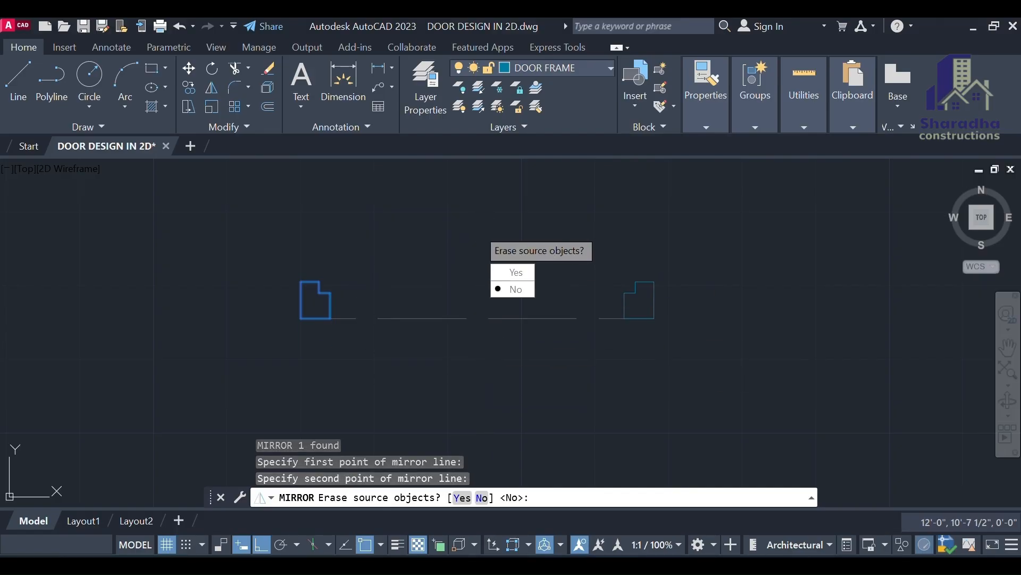
{"action": "key", "text": "Return"}
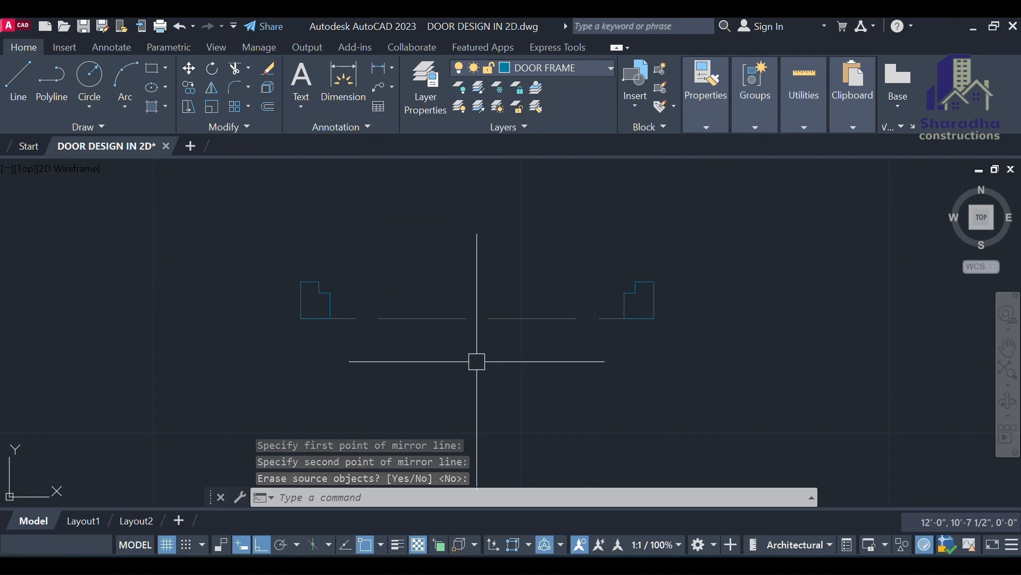
Draw a vertical line upward from the midpoint of the 4' opening line to mark the door's centre.
{"action": "type", "text": "l"}
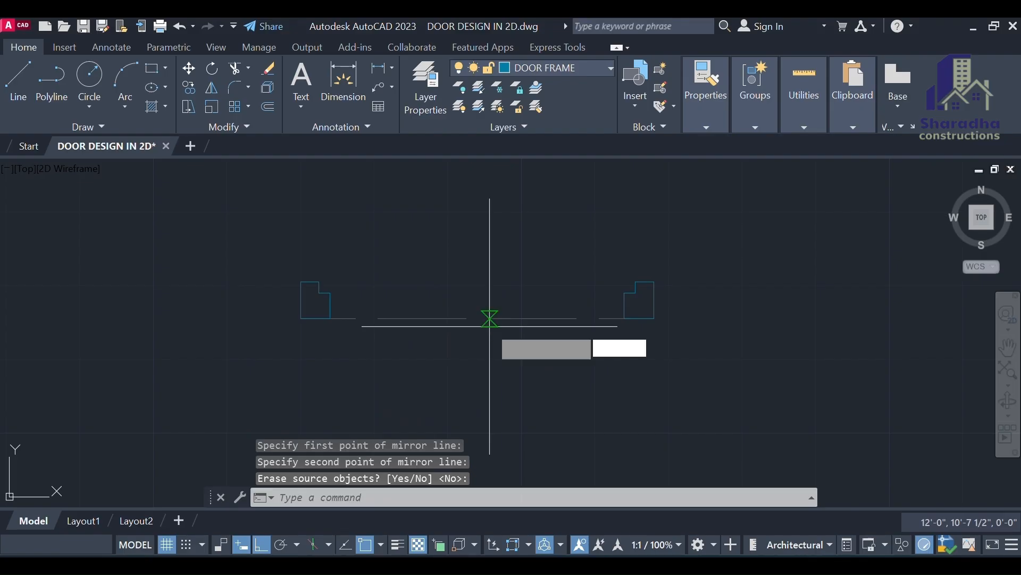
{"action": "key", "text": "Return"}
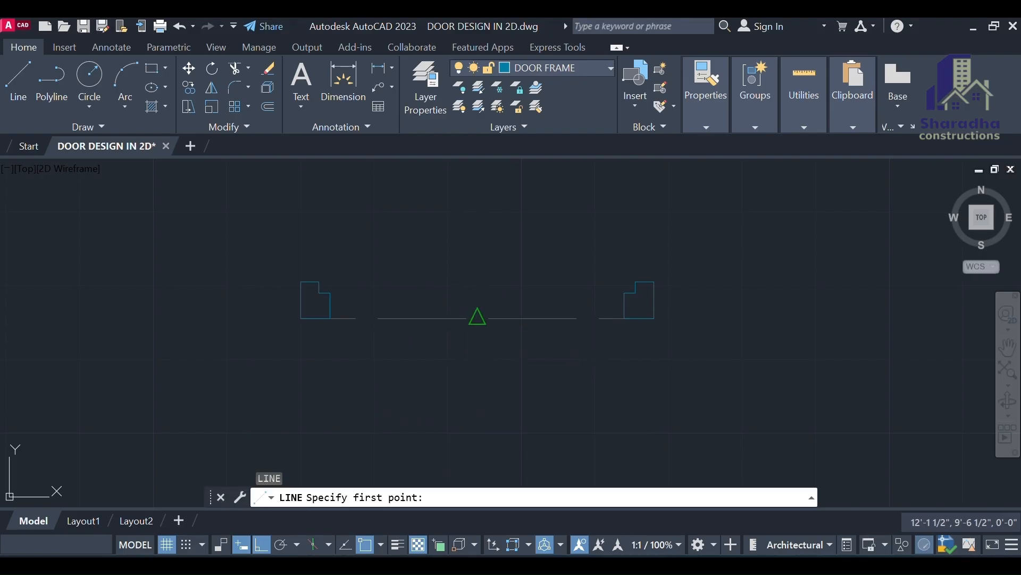
{"action": "left_click", "coordinate": [478, 318]}
{"action": "left_click", "coordinate": [478, 189]}
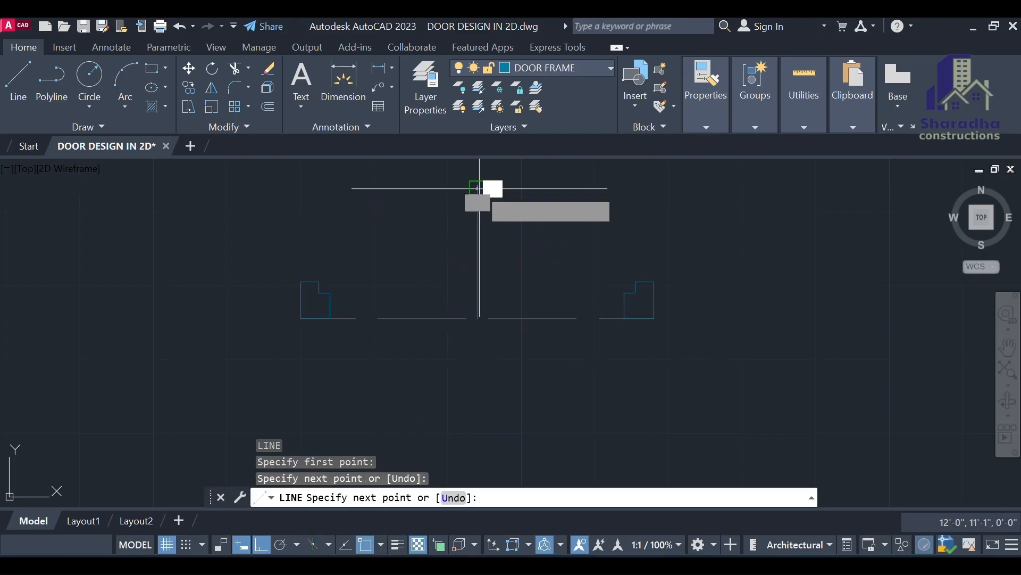
{"action": "key", "text": "Escape"}
{"action": "key", "text": "Escape"}
{"action": "key", "text": "Escape"}
{"action": "key", "text": "Escape"}
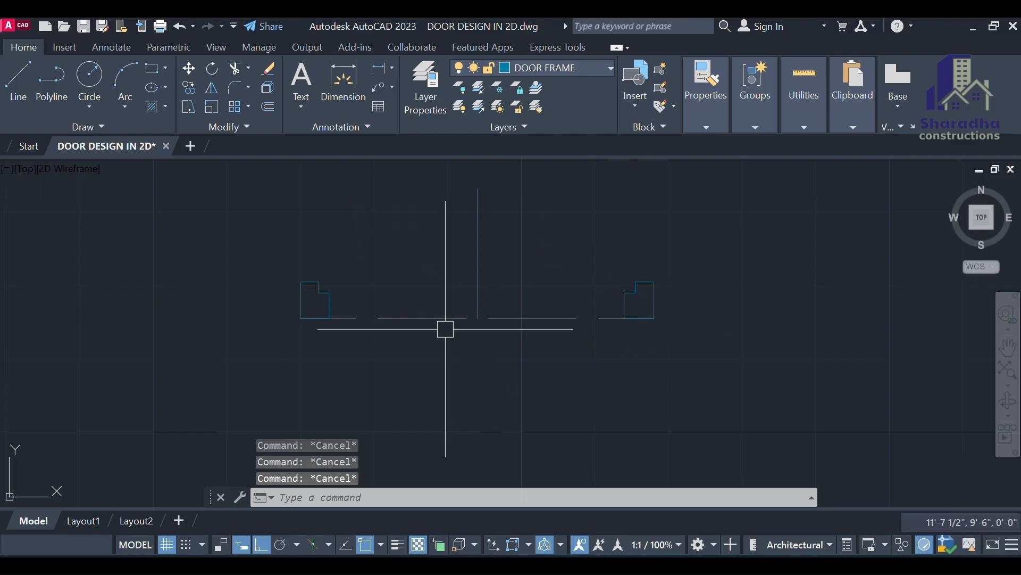
Add a linear dimension from the left frame's inner rebate corner to the vertical centre line, placed below the opening.
{"action": "type", "text": "dli"}
{"action": "key", "text": "Return"}
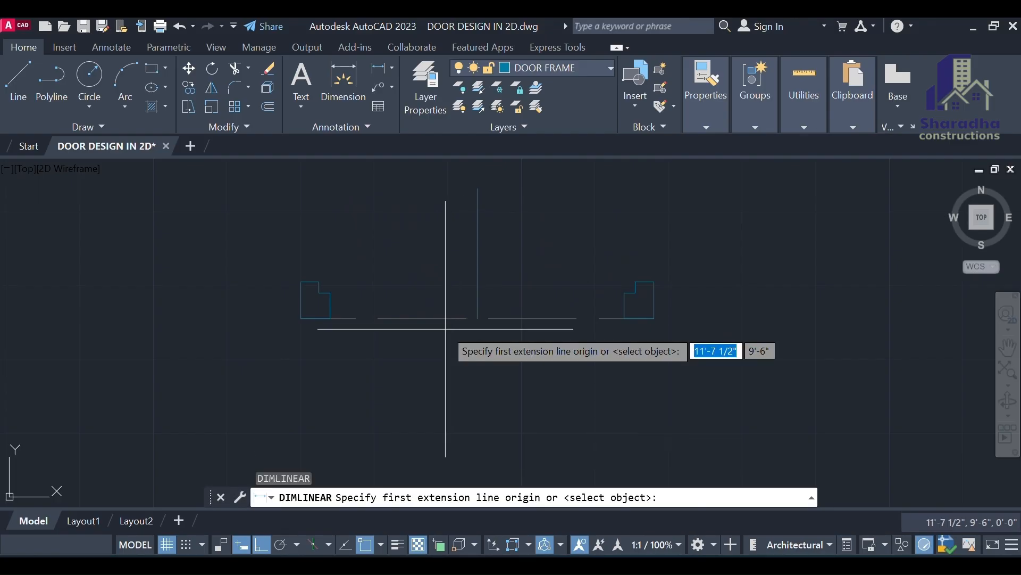
{"action": "scroll", "coordinate": [319, 298], "scroll_direction": "up", "scroll_amount": 4}
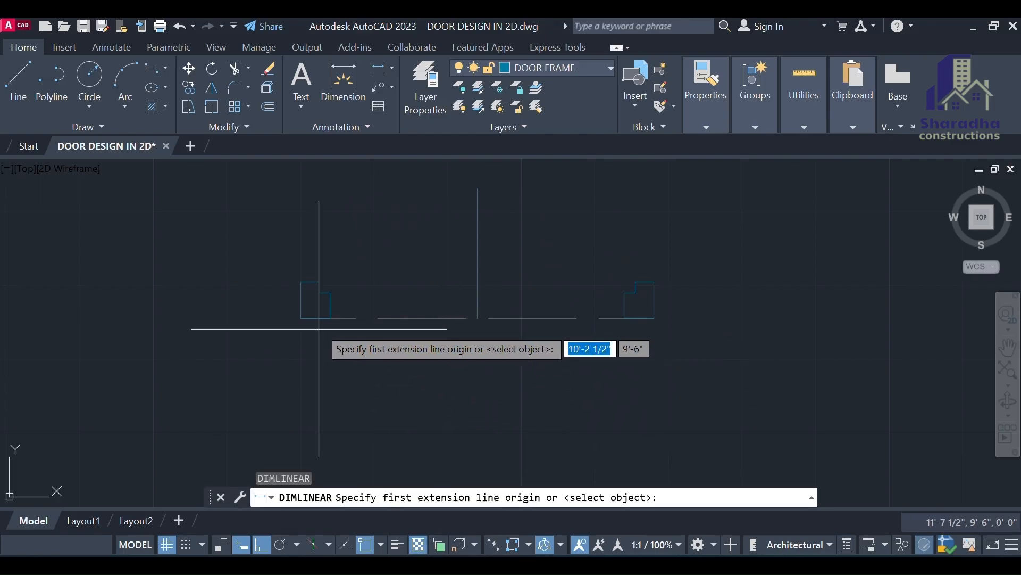
{"action": "left_click", "coordinate": [315, 289]}
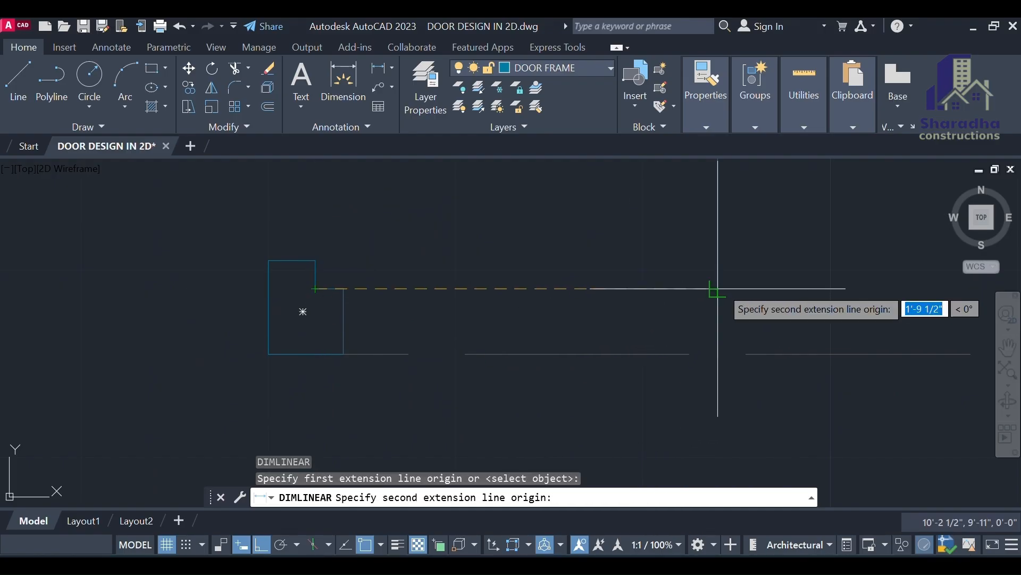
{"action": "left_click", "coordinate": [717, 291]}
{"action": "scroll", "coordinate": [638, 298], "scroll_direction": "down", "scroll_amount": 3}
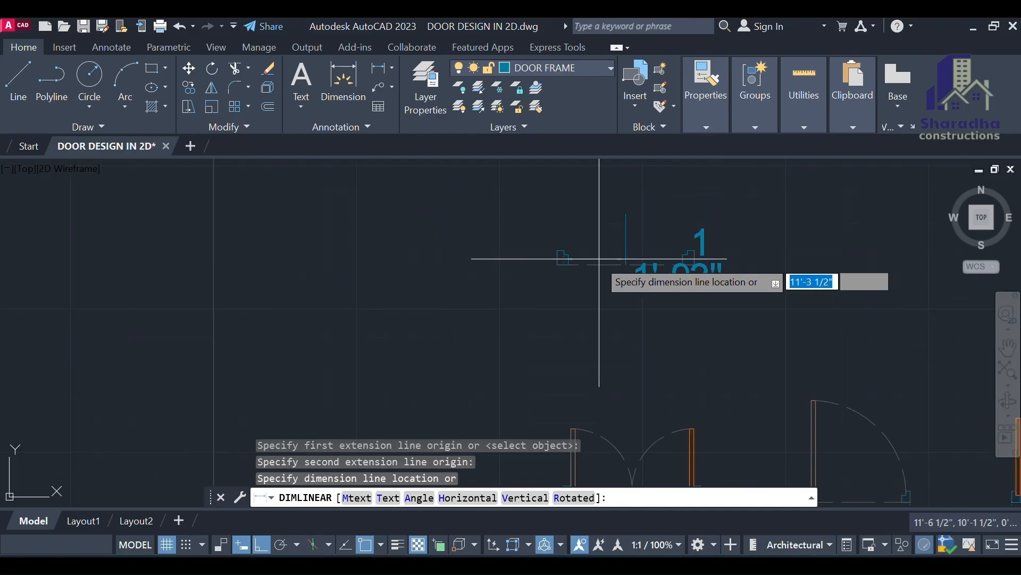
{"action": "left_click", "coordinate": [655, 326]}
{"action": "scroll", "coordinate": [661, 342], "scroll_direction": "up", "scroll_amount": 2}
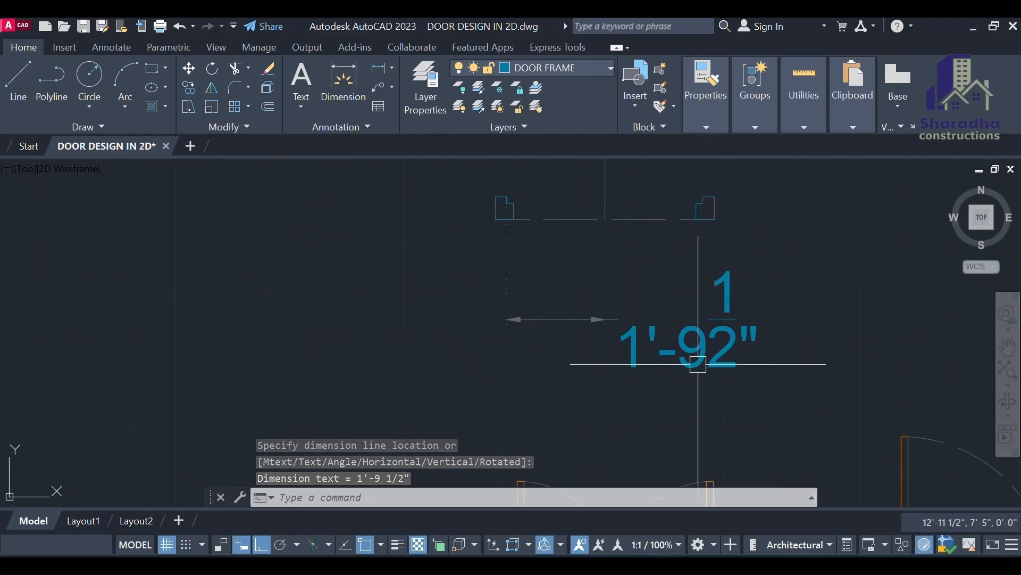
Make SHUTTER the current layer.
{"action": "scroll", "coordinate": [481, 364], "scroll_direction": "down", "scroll_amount": 3}
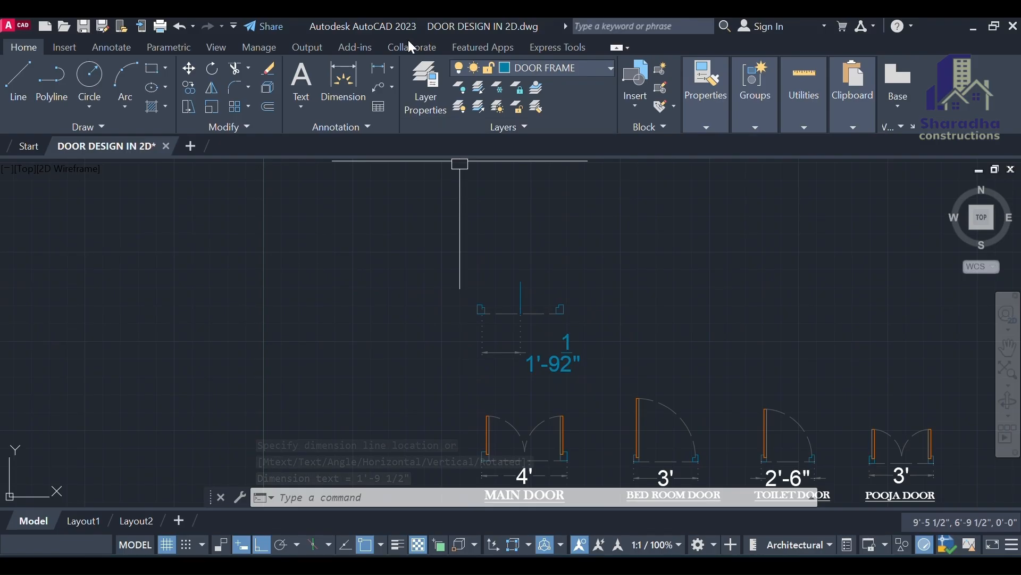
{"action": "left_click", "coordinate": [430, 88]}
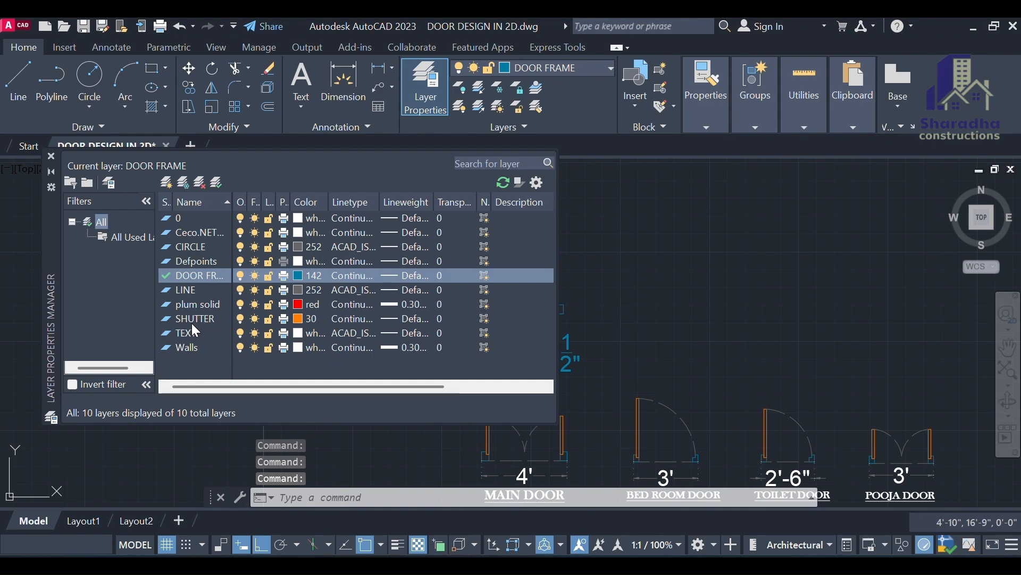
{"action": "double_click", "coordinate": [202, 319]}
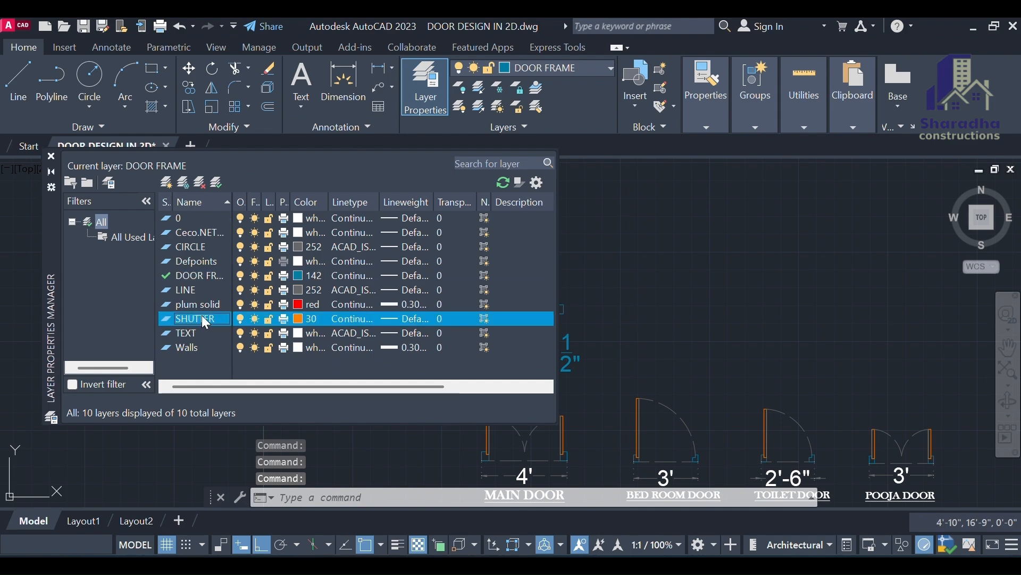
{"action": "left_click", "coordinate": [51, 156]}
Draw a shutter rectangle 1.5" wide and 1'9.5" high in the empty space above and left of the door frames.
{"action": "type", "text": "REC"}
{"action": "key", "text": "Return"}
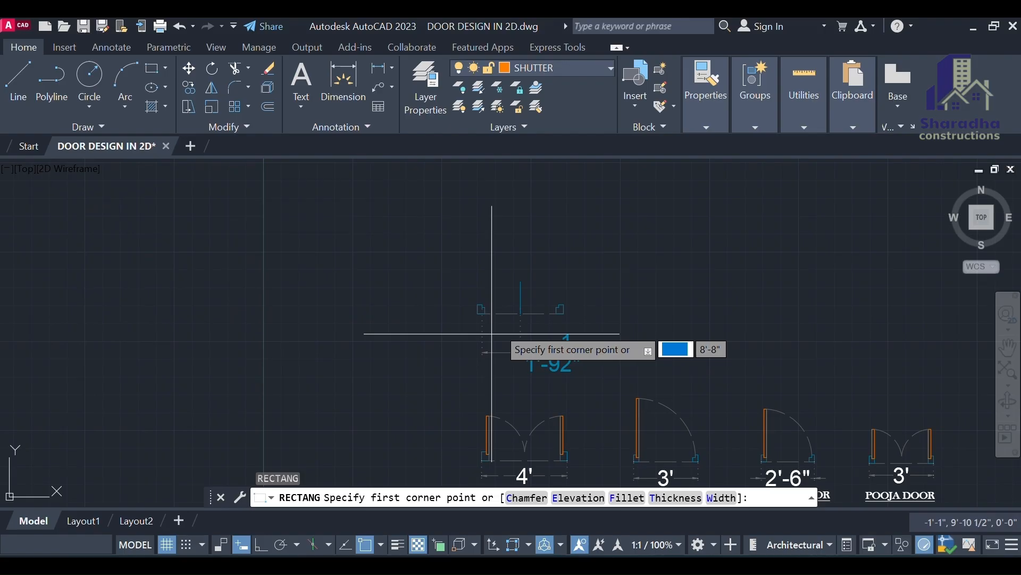
{"action": "scroll", "coordinate": [490, 342], "scroll_direction": "up", "scroll_amount": 3}
{"action": "left_click", "coordinate": [386, 249]}
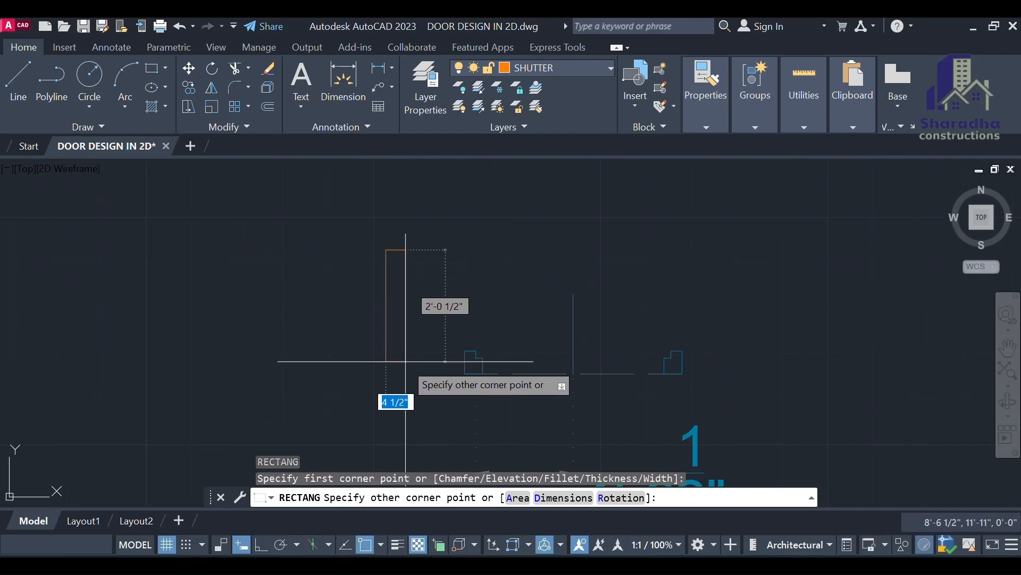
{"action": "type", "text": "1."}
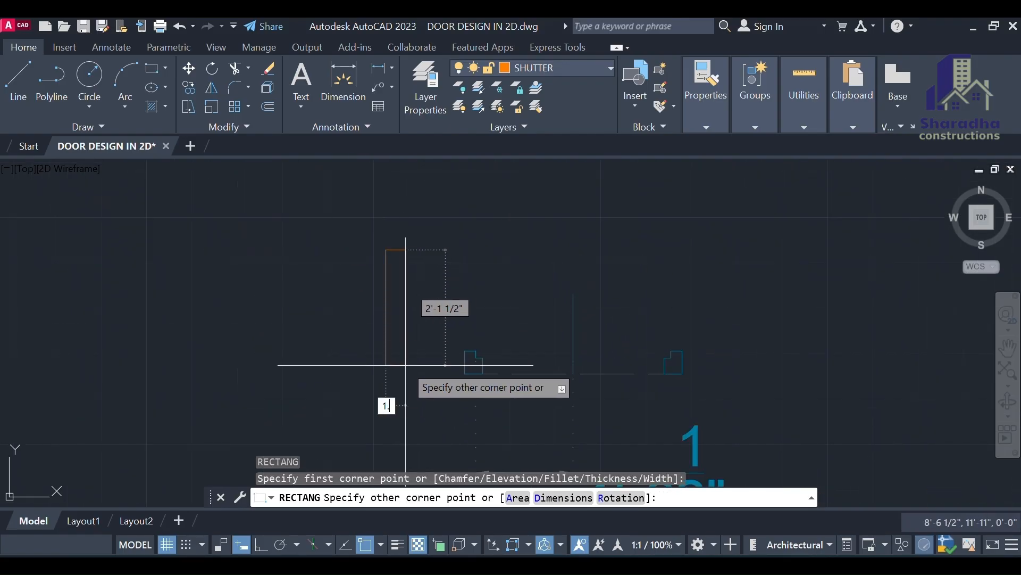
{"action": "type", "text": "5\""}
{"action": "key", "text": "Tab"}
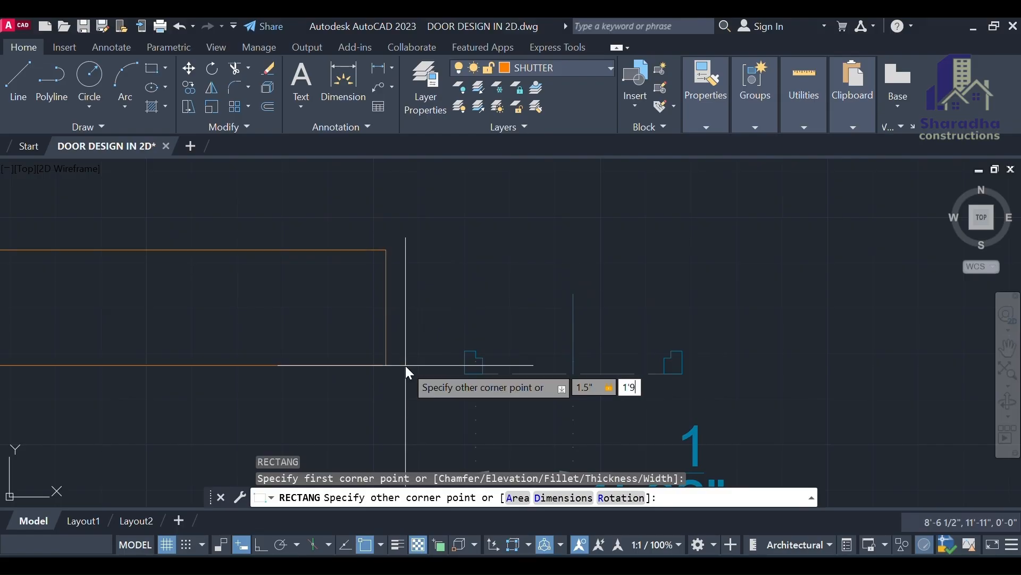
{"action": "type", "text": "1'9.5\""}
{"action": "key", "text": "Return"}
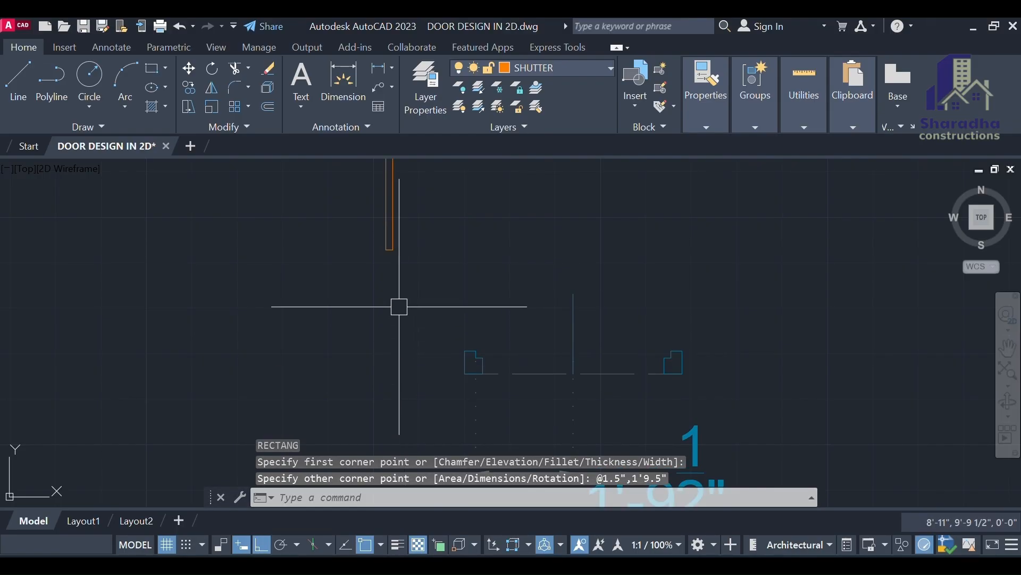
Copy the shutter rectangle from its lower-left corner to the inner rebate corner of the left door frame.
{"action": "left_click", "coordinate": [388, 250]}
{"action": "type", "text": "c"}
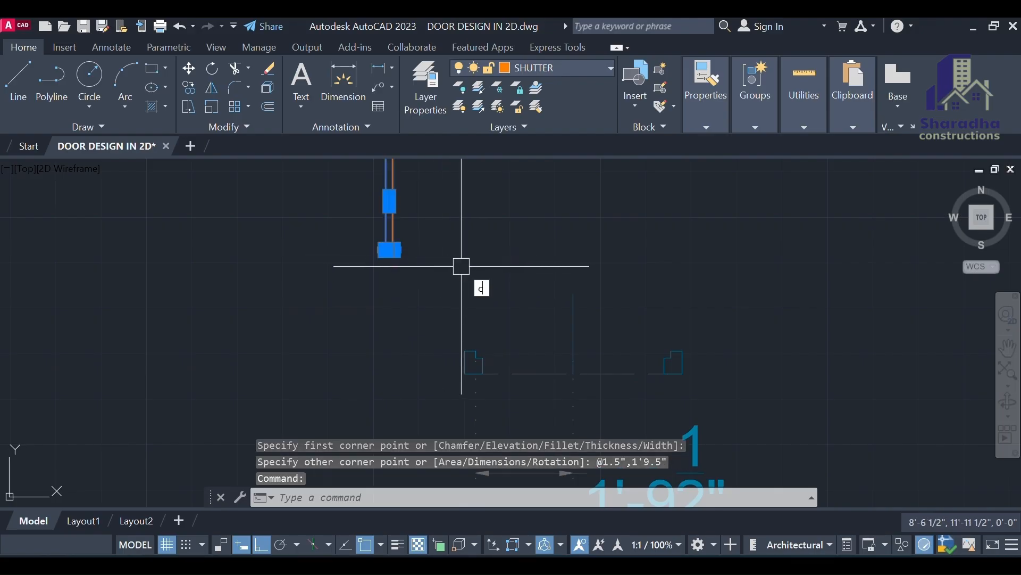
{"action": "type", "text": "o"}
{"action": "key", "text": "Return"}
{"action": "scroll", "coordinate": [389, 259], "scroll_direction": "up", "scroll_amount": 4}
{"action": "left_click", "coordinate": [379, 234]}
{"action": "scroll", "coordinate": [398, 215], "scroll_direction": "down", "scroll_amount": 2}
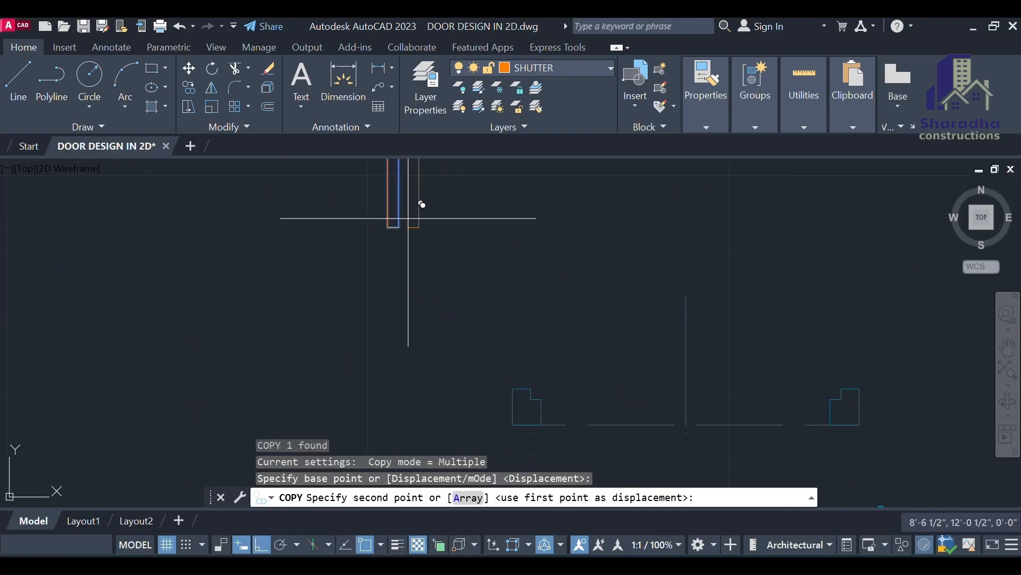
{"action": "scroll", "coordinate": [545, 419], "scroll_direction": "up", "scroll_amount": 4}
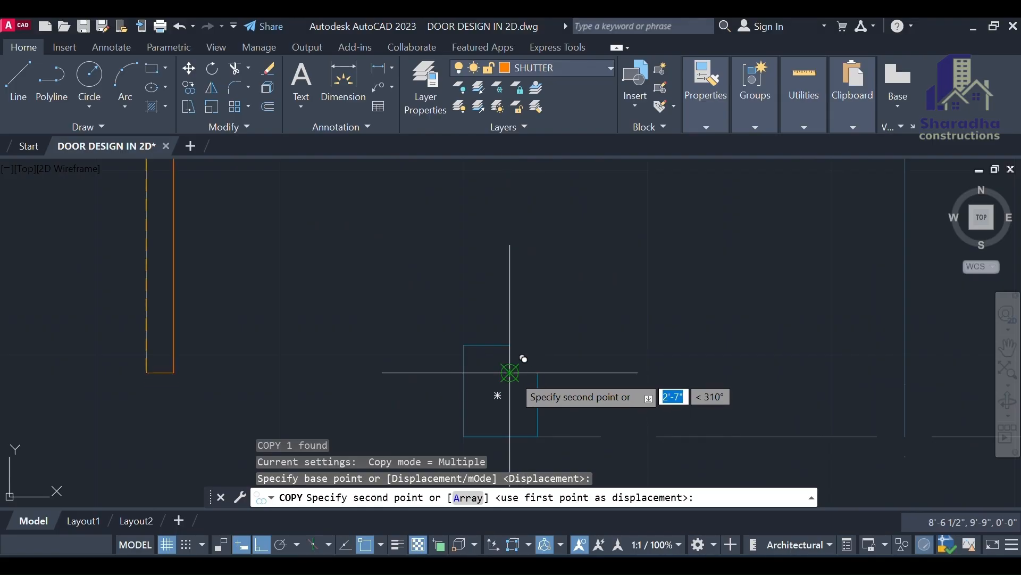
{"action": "left_click", "coordinate": [509, 373]}
Place a second copy of the shutter rectangle at the inner edge of the right frame's rebate and finish copying.
{"action": "scroll", "coordinate": [474, 433], "scroll_direction": "down", "scroll_amount": 3}
{"action": "scroll", "coordinate": [633, 342], "scroll_direction": "up", "scroll_amount": 3}
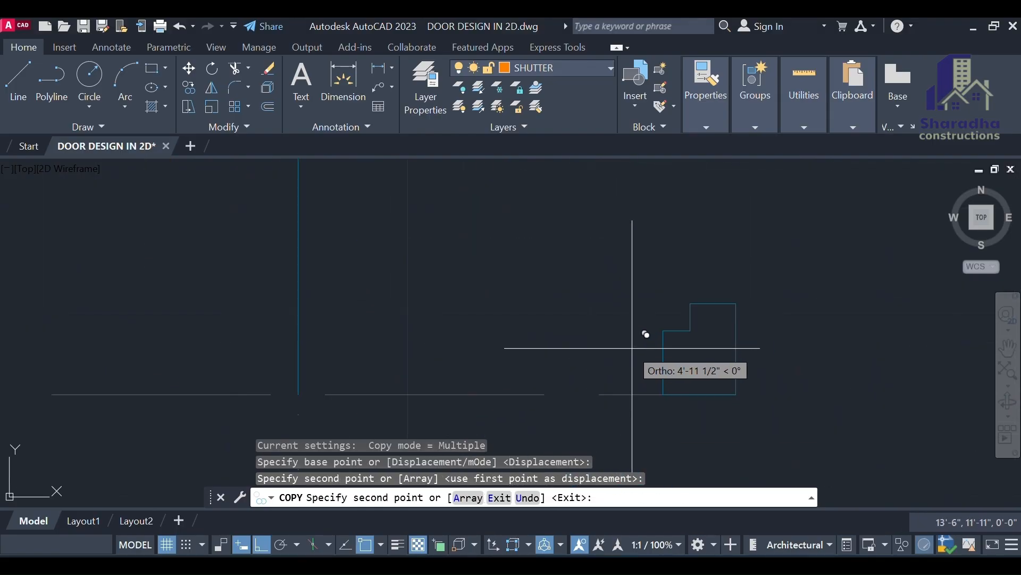
{"action": "left_click", "coordinate": [665, 325]}
{"action": "scroll", "coordinate": [612, 373], "scroll_direction": "down", "scroll_amount": 3}
{"action": "key", "text": "Escape"}
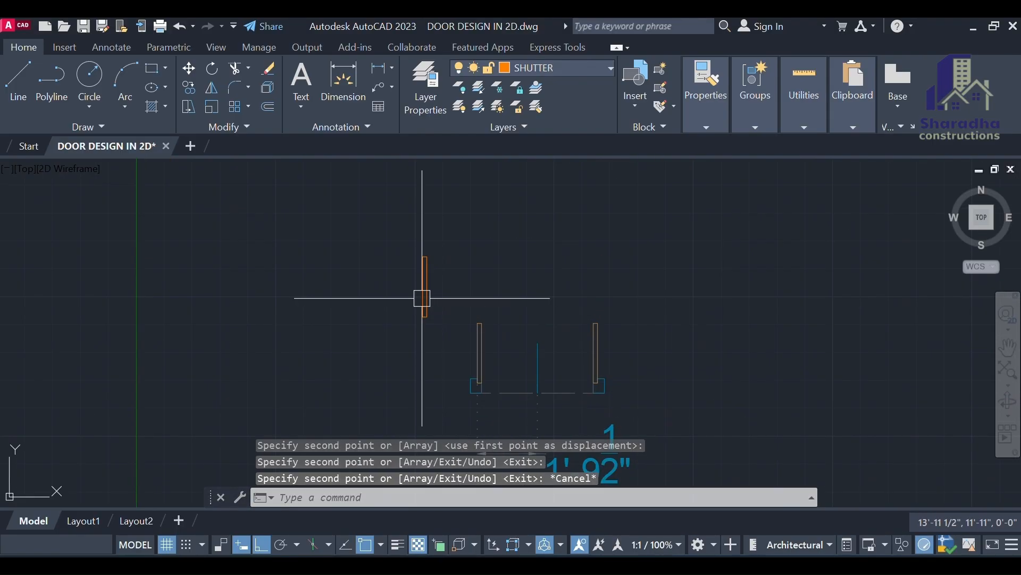
Delete the original shutter rectangle outside the door frames.
{"action": "left_click", "coordinate": [421, 298]}
{"action": "key", "text": "Delete"}
{"action": "key", "text": "Escape"}
{"action": "key", "text": "Escape"}
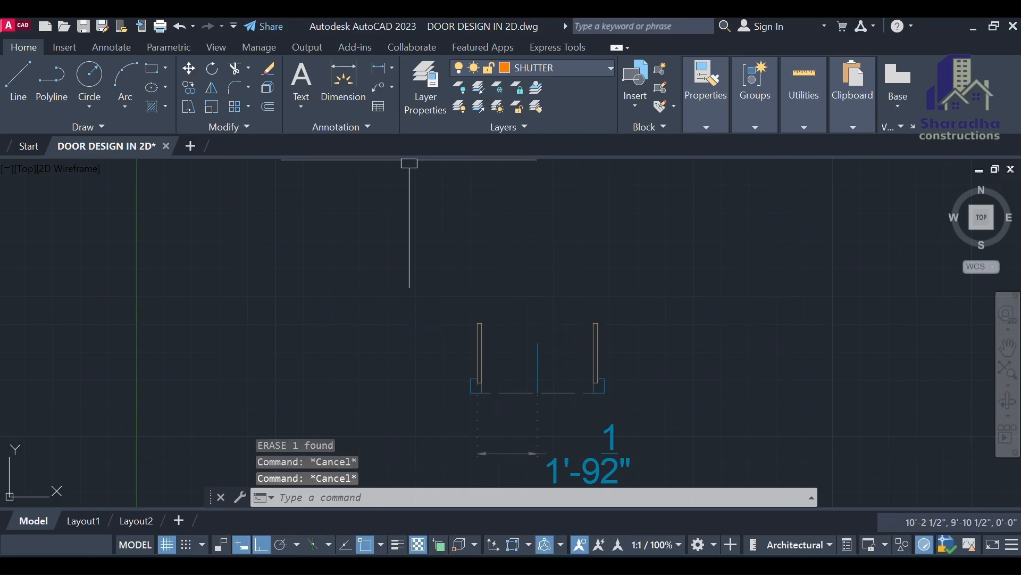
Make CIRCLE the current layer.
{"action": "left_click", "coordinate": [426, 97]}
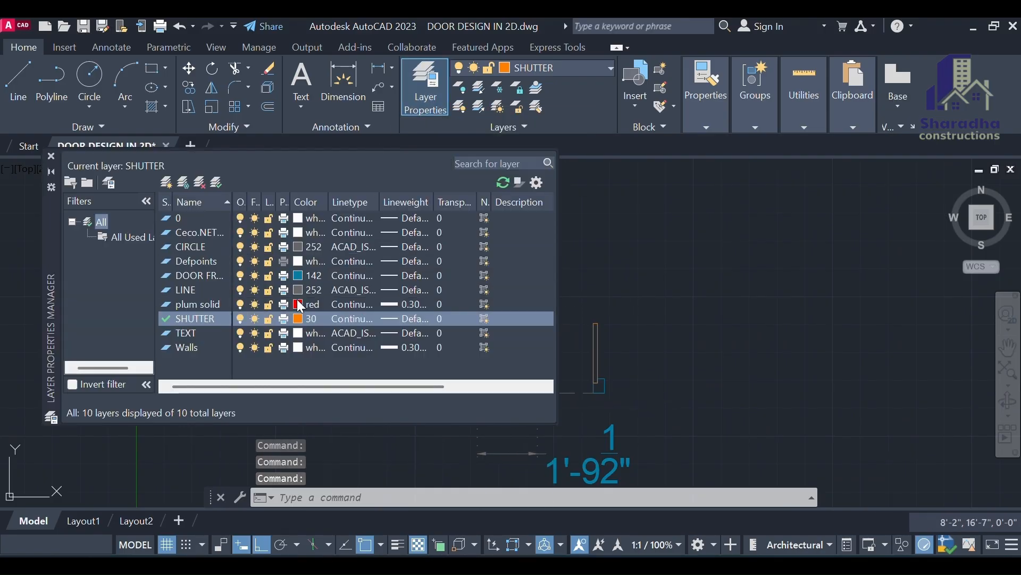
{"action": "double_click", "coordinate": [197, 247]}
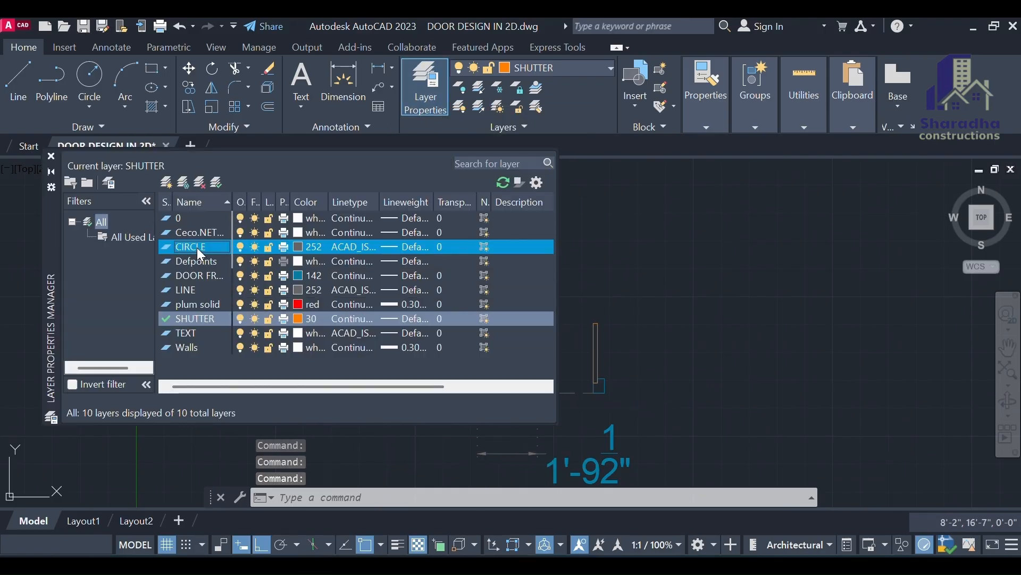
{"action": "left_click", "coordinate": [51, 156]}
Draw a swing circle centred on the left shutter's lower-left corner with a 1'-9 1/2" radius reaching the shutter's top end.
{"action": "key", "text": "Return"}
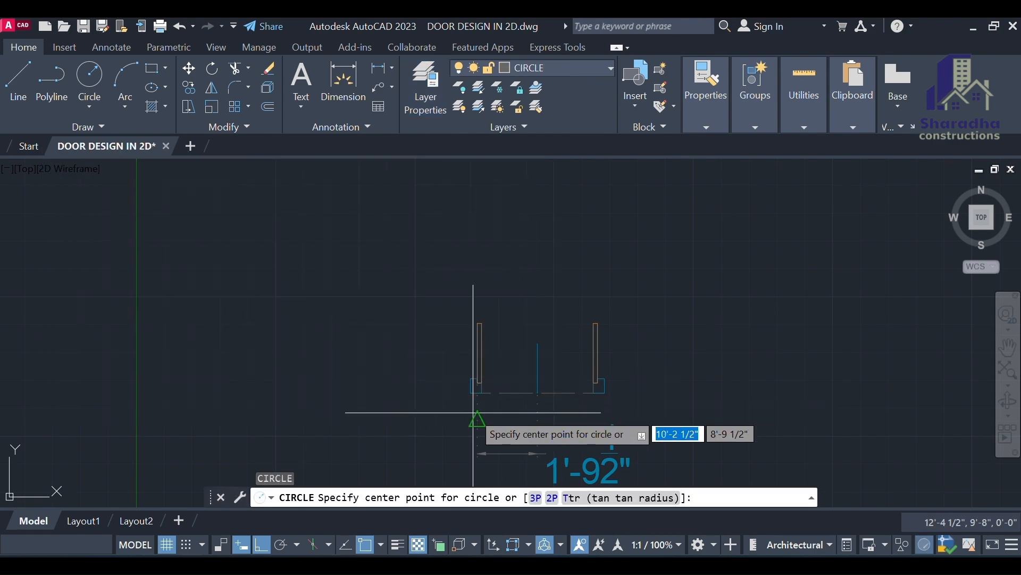
{"action": "scroll", "coordinate": [550, 392], "scroll_direction": "up", "scroll_amount": 5}
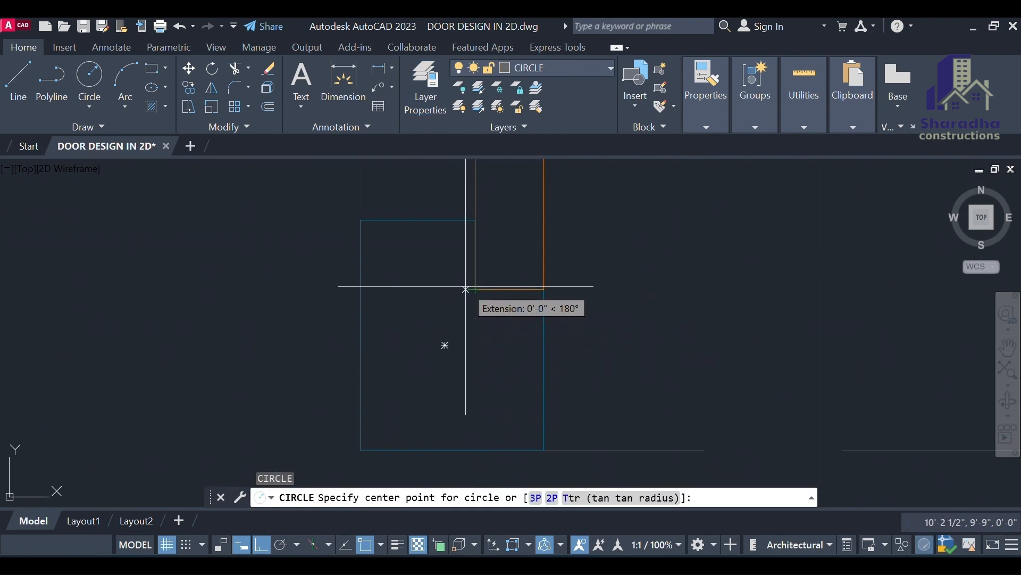
{"action": "left_click", "coordinate": [475, 289]}
{"action": "scroll", "coordinate": [450, 391], "scroll_direction": "down", "scroll_amount": 9}
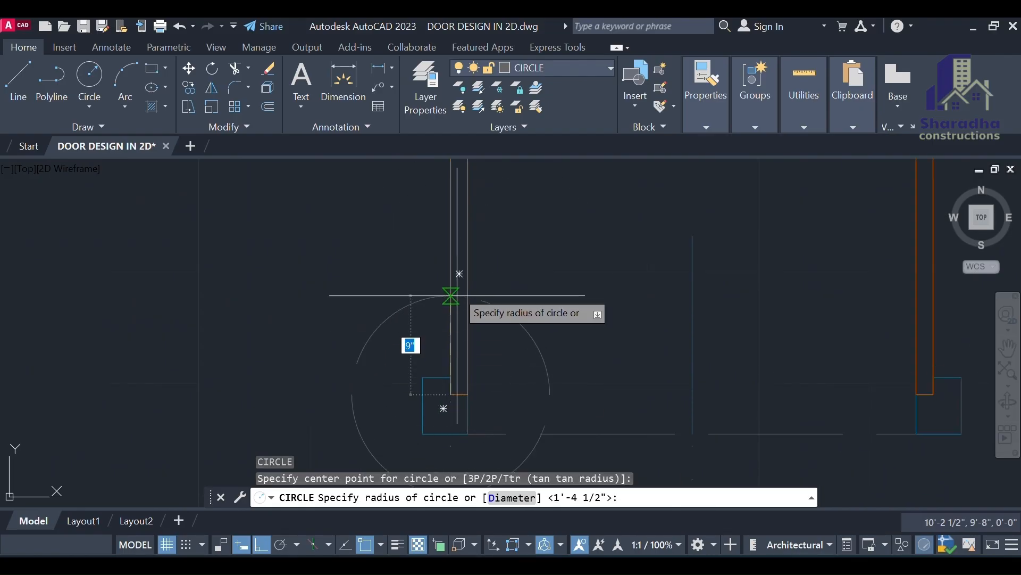
{"action": "scroll", "coordinate": [456, 298], "scroll_direction": "up", "scroll_amount": 9}
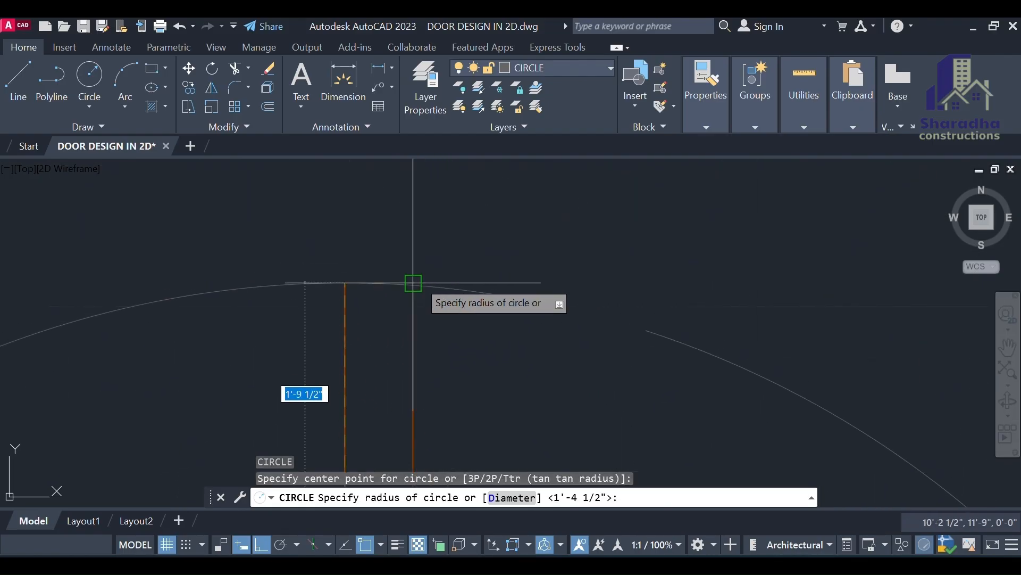
{"action": "left_click", "coordinate": [413, 283]}
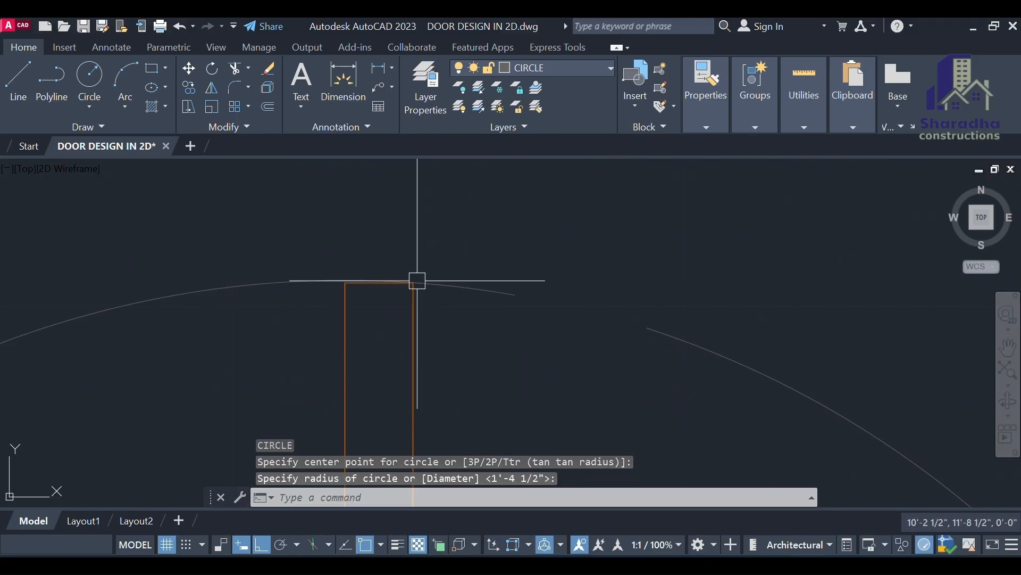
{"action": "scroll", "coordinate": [418, 278], "scroll_direction": "down", "scroll_amount": 5}
{"action": "scroll", "coordinate": [481, 333], "scroll_direction": "up", "scroll_amount": 6}
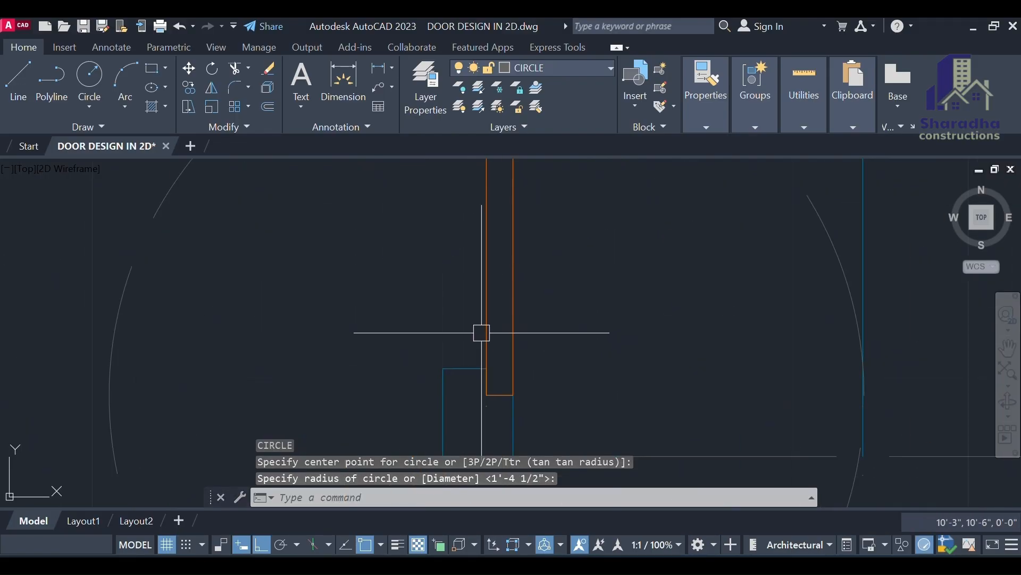
{"action": "scroll", "coordinate": [483, 401], "scroll_direction": "down", "scroll_amount": 3}
{"action": "scroll", "coordinate": [491, 260], "scroll_direction": "up", "scroll_amount": 2}
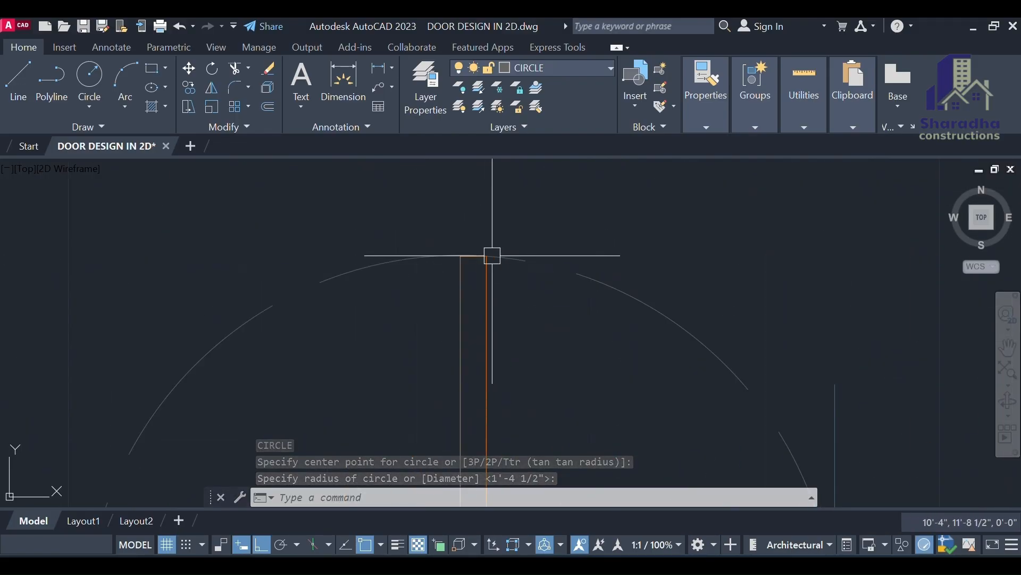
{"action": "scroll", "coordinate": [484, 258], "scroll_direction": "down", "scroll_amount": 5}
{"action": "key", "text": "Escape"}
Draw a second swing circle centred on the right shutter's lower-right corner, with a 1'-9 1/2" radius reaching the shutter's top end.
{"action": "key", "text": "Return"}
{"action": "scroll", "coordinate": [589, 396], "scroll_direction": "up", "scroll_amount": 3}
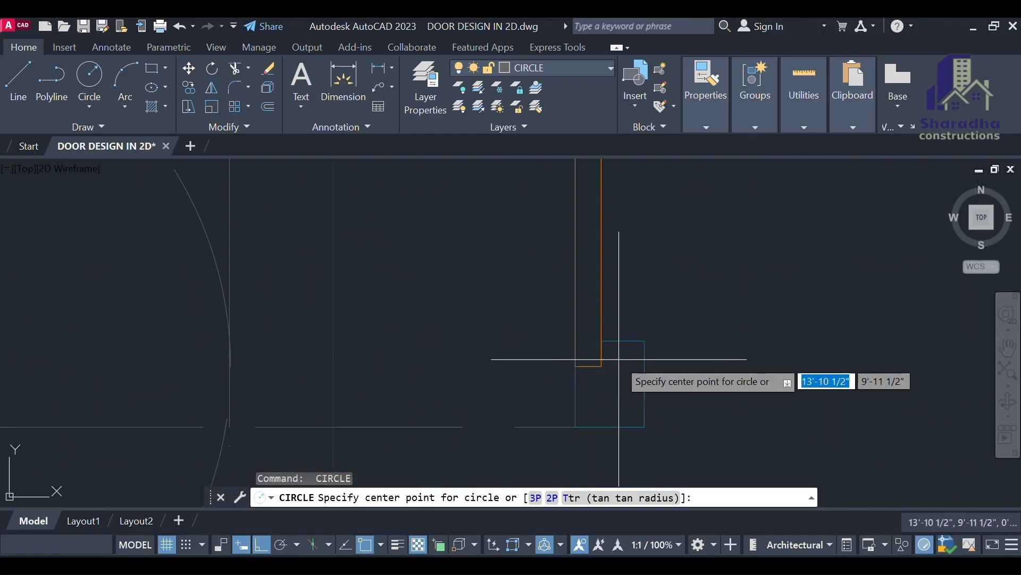
{"action": "left_click", "coordinate": [600, 366]}
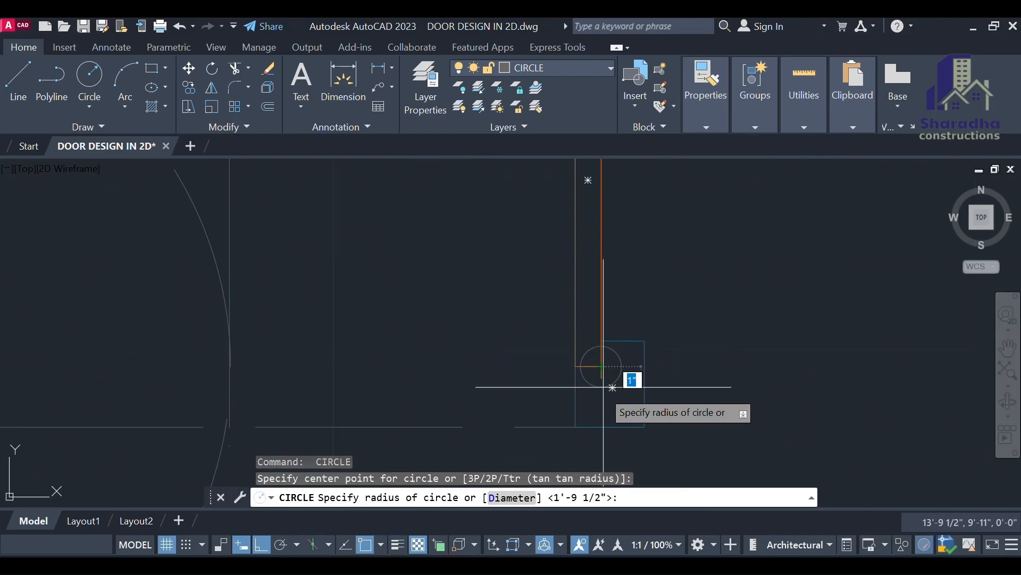
{"action": "scroll", "coordinate": [596, 372], "scroll_direction": "down", "scroll_amount": 3}
{"action": "scroll", "coordinate": [583, 224], "scroll_direction": "up", "scroll_amount": 4}
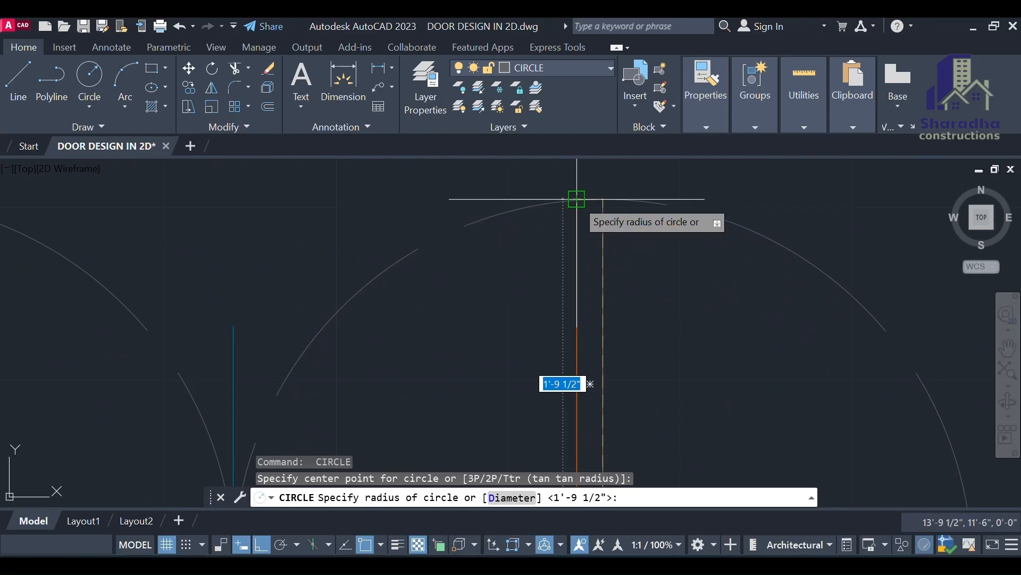
{"action": "key", "text": "Escape"}
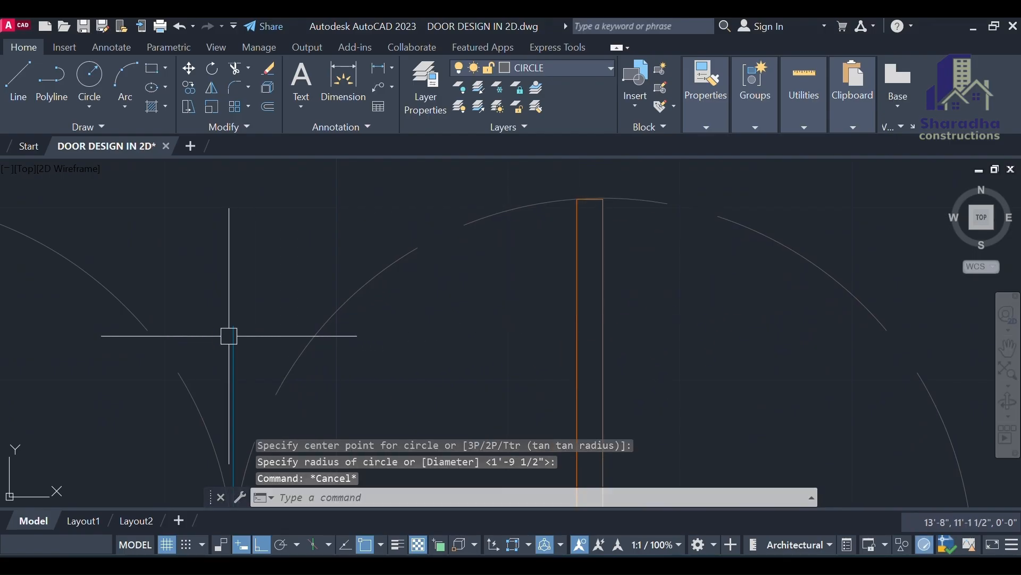
Erase the vertical guide line midway between the two door frames.
{"action": "left_click", "coordinate": [233, 341]}
{"action": "type", "text": "e"}
{"action": "key", "text": "Return"}
{"action": "scroll", "coordinate": [415, 254], "scroll_direction": "down", "scroll_amount": 6}
{"action": "key", "text": "Escape"}
{"action": "key", "text": "Escape"}
{"action": "key", "text": "Escape"}
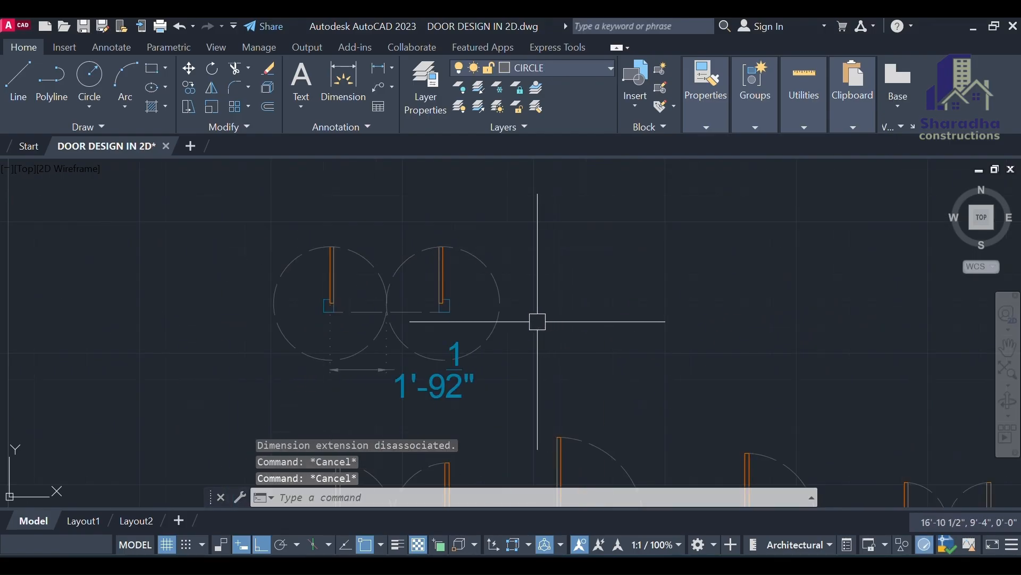
Trim the two swing circles, keeping only the inner arcs from the shutter tops to the door's centre.
{"action": "type", "text": "tr"}
{"action": "key", "text": "Return"}
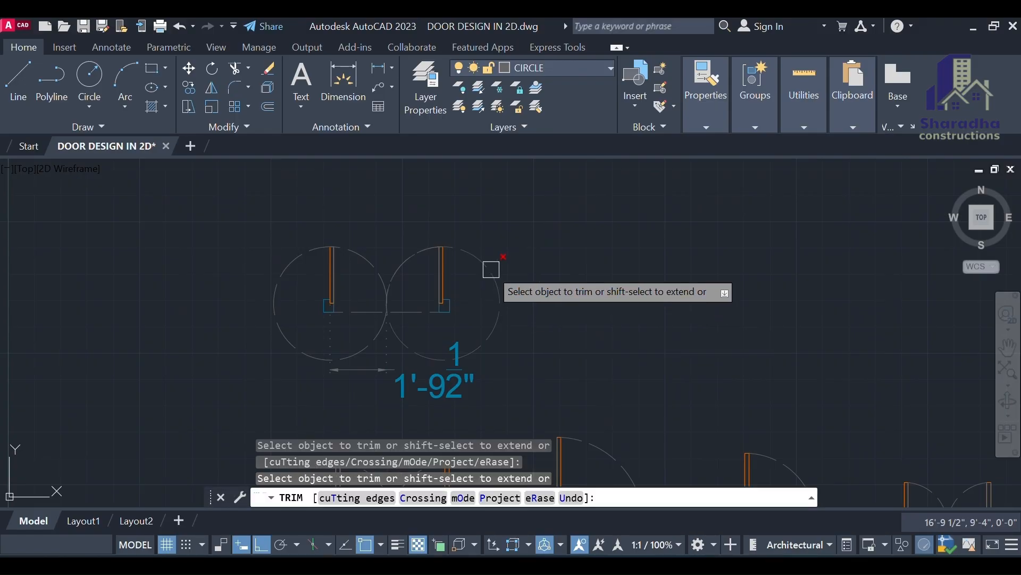
{"action": "scroll", "coordinate": [322, 349], "scroll_direction": "up", "scroll_amount": 5}
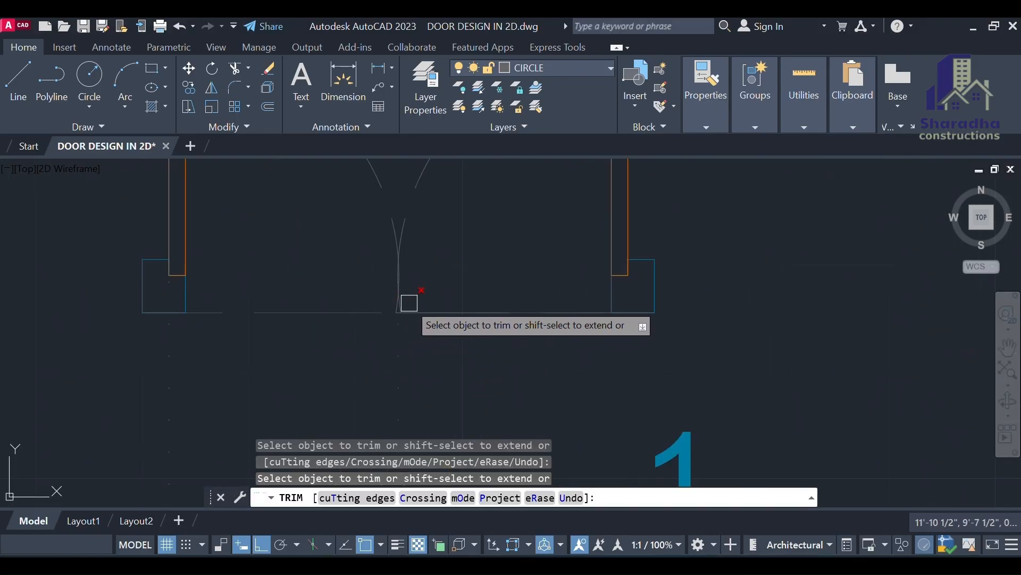
{"action": "scroll", "coordinate": [421, 288], "scroll_direction": "up", "scroll_amount": 2}
{"action": "left_click", "coordinate": [425, 276]}
{"action": "key", "text": "Escape"}
Delete the leftover arc pieces near the door's centre together with the half-opening dimension below the door.
{"action": "left_click", "coordinate": [396, 310]}
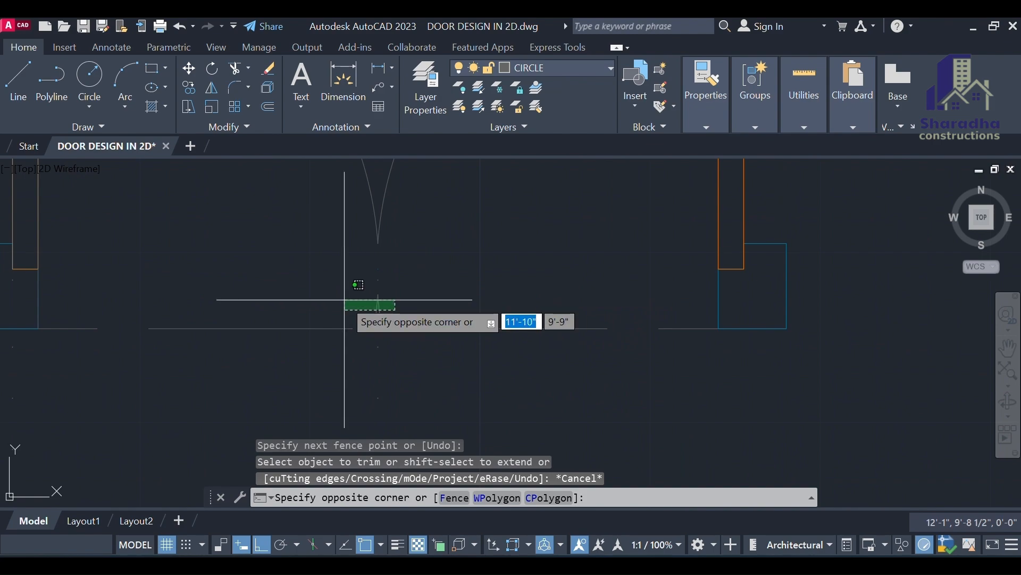
{"action": "left_click", "coordinate": [345, 300]}
{"action": "key", "text": "Delete"}
{"action": "scroll", "coordinate": [467, 365], "scroll_direction": "down", "scroll_amount": 6}
{"action": "scroll", "coordinate": [358, 332], "scroll_direction": "down", "scroll_amount": 3}
{"action": "key", "text": "Escape"}
{"action": "key", "text": "Escape"}
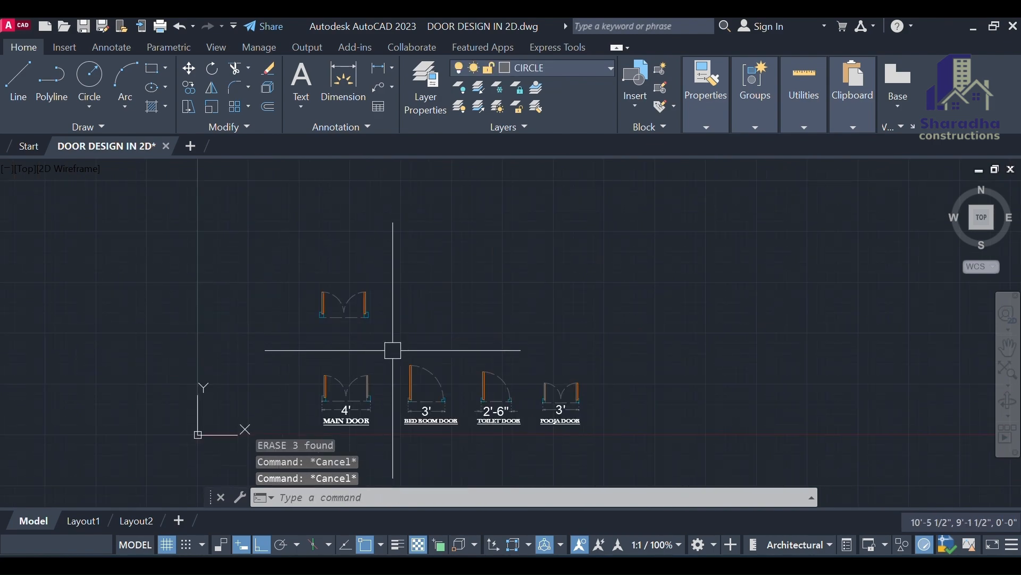
{"action": "key", "text": "Escape"}
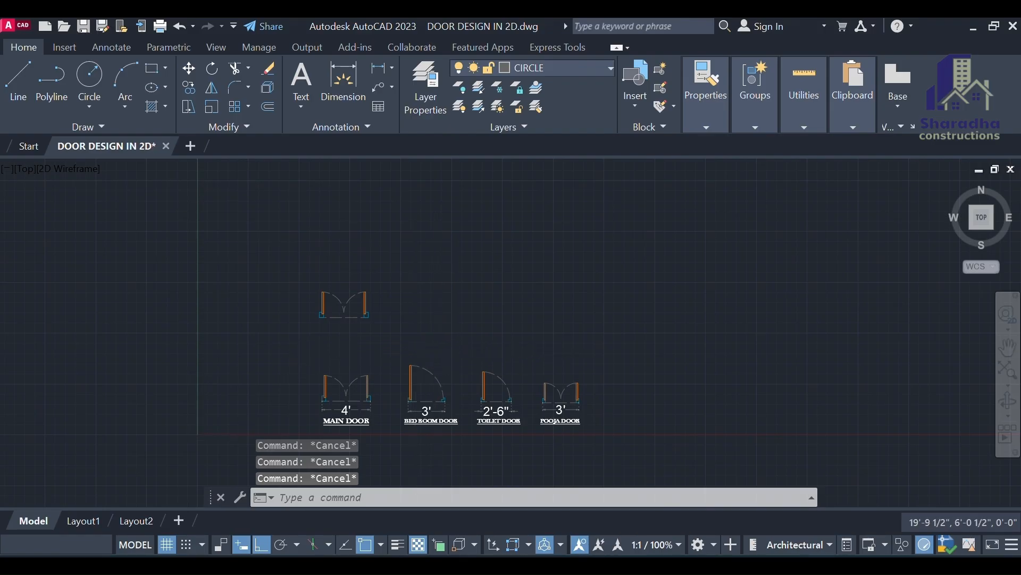
Draw a 3' horizontal line beside the finished main door, above the bedroom door reference.
{"action": "scroll", "coordinate": [439, 368], "scroll_direction": "up", "scroll_amount": 2}
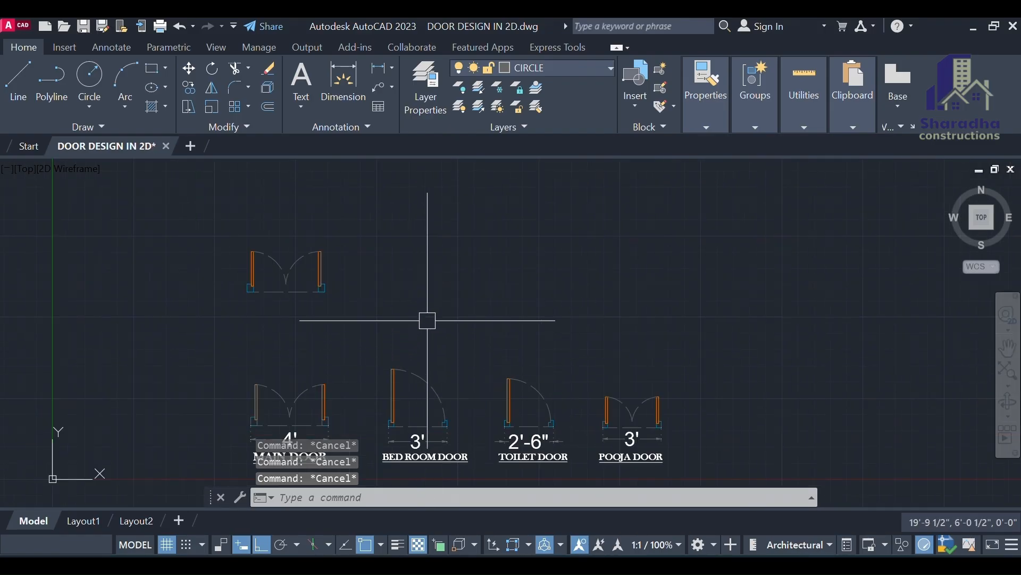
{"action": "type", "text": "l"}
{"action": "key", "text": "Return"}
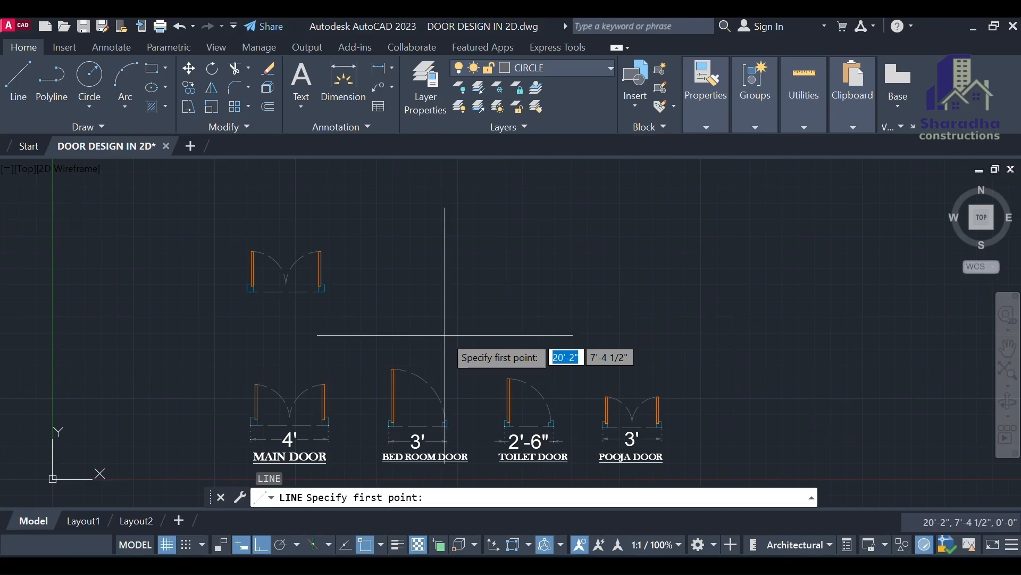
{"action": "scroll", "coordinate": [369, 290], "scroll_direction": "up", "scroll_amount": 4}
{"action": "left_click", "coordinate": [372, 299]}
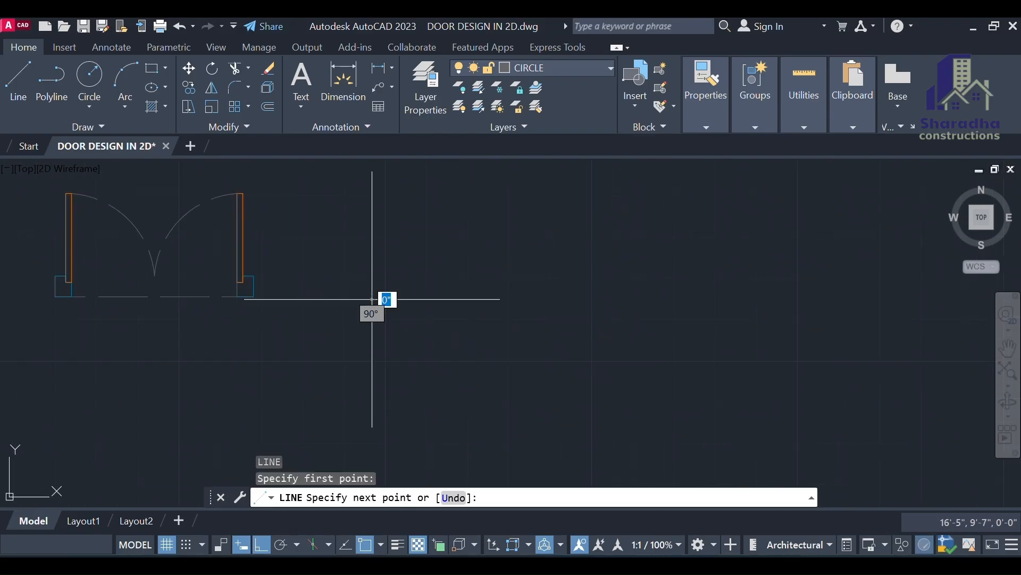
{"action": "type", "text": "3"}
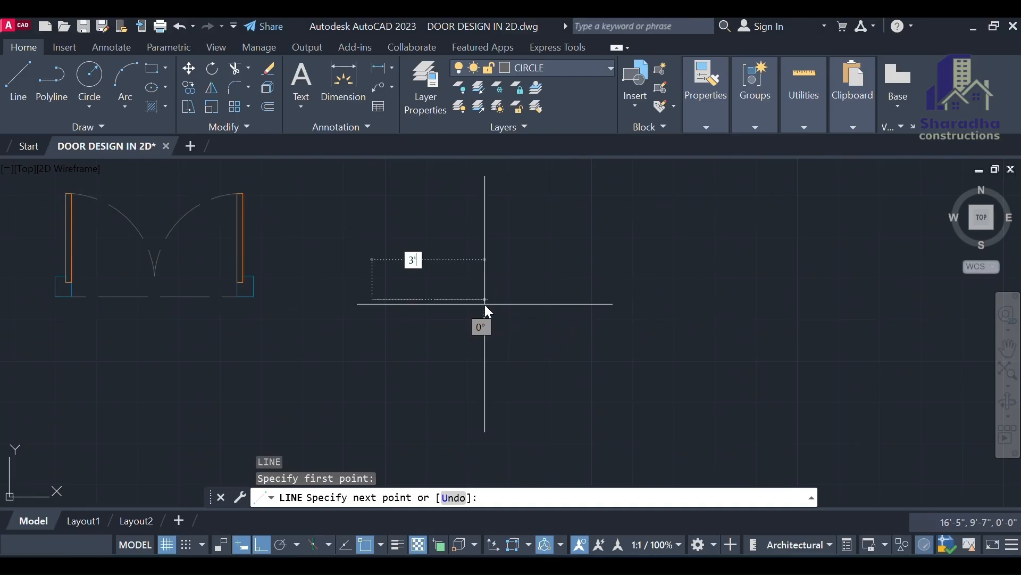
{"action": "type", "text": "'"}
{"action": "key", "text": "Return"}
{"action": "key", "text": "Escape"}
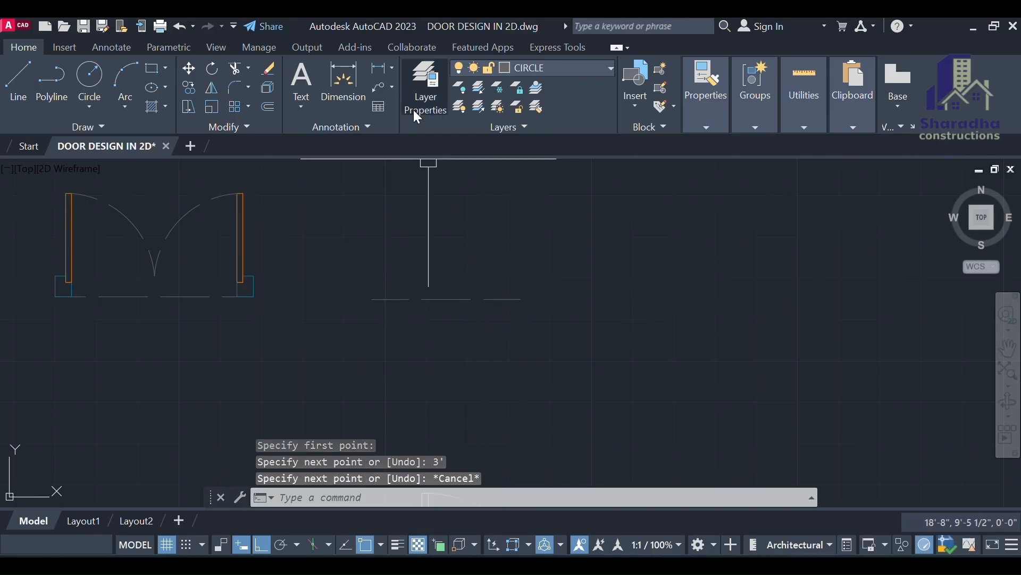
Make DOOR FRAME the current layer.
{"action": "left_click", "coordinate": [420, 92]}
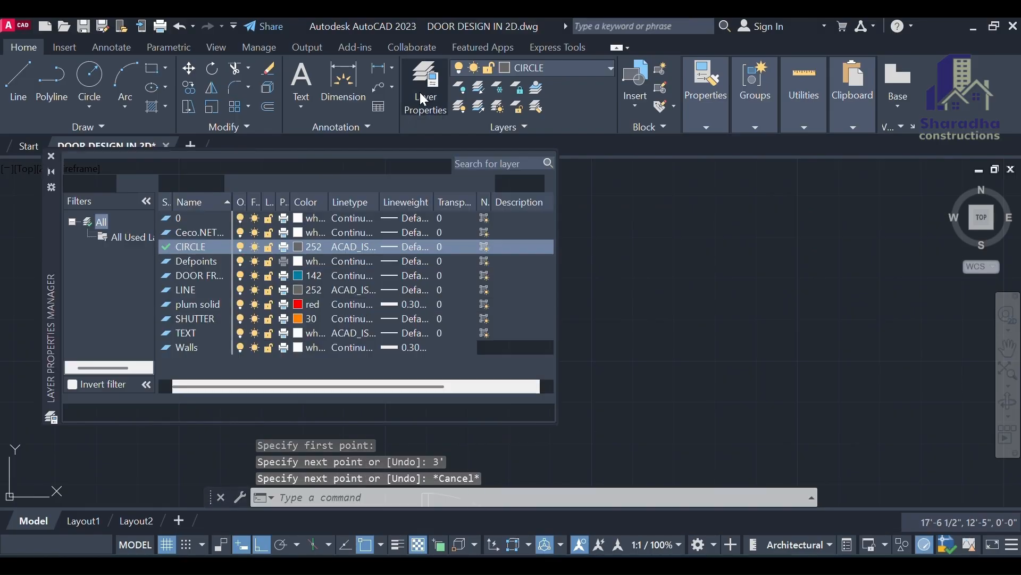
{"action": "double_click", "coordinate": [203, 278]}
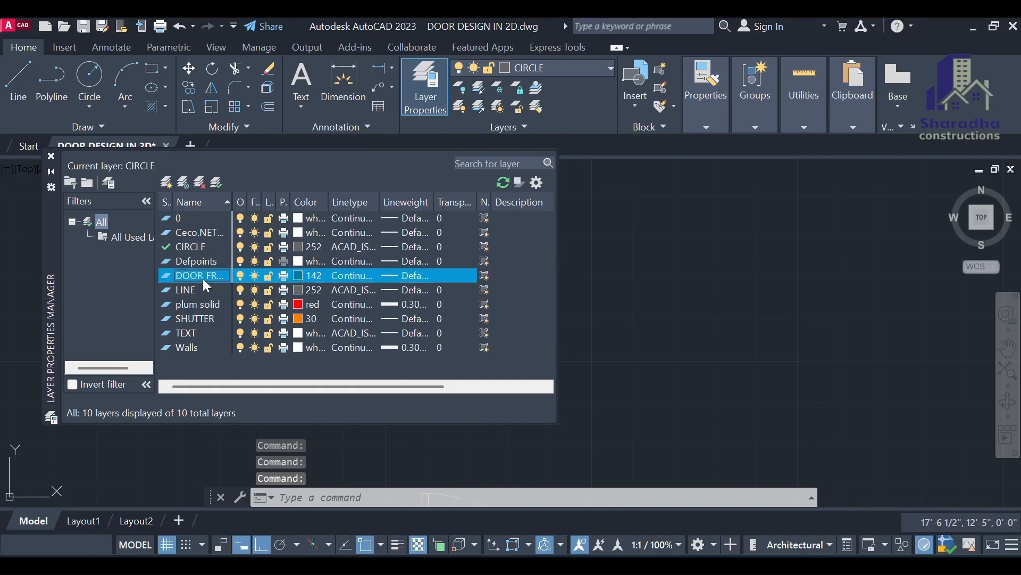
{"action": "left_click", "coordinate": [51, 156]}
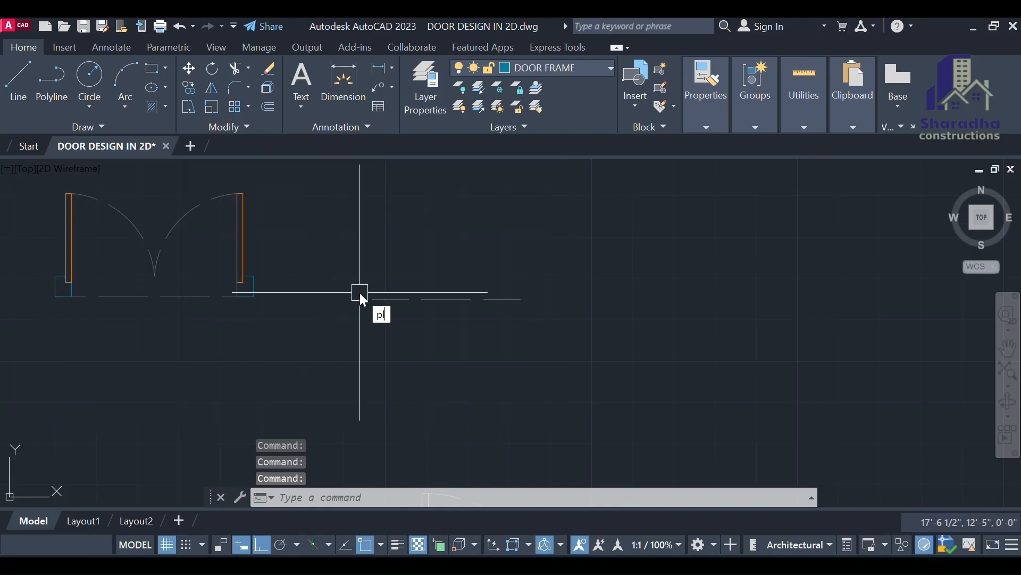
{"action": "type", "text": "pl"}
{"action": "key", "text": "Return"}
{"action": "scroll", "coordinate": [367, 292], "scroll_direction": "down", "scroll_amount": 6}
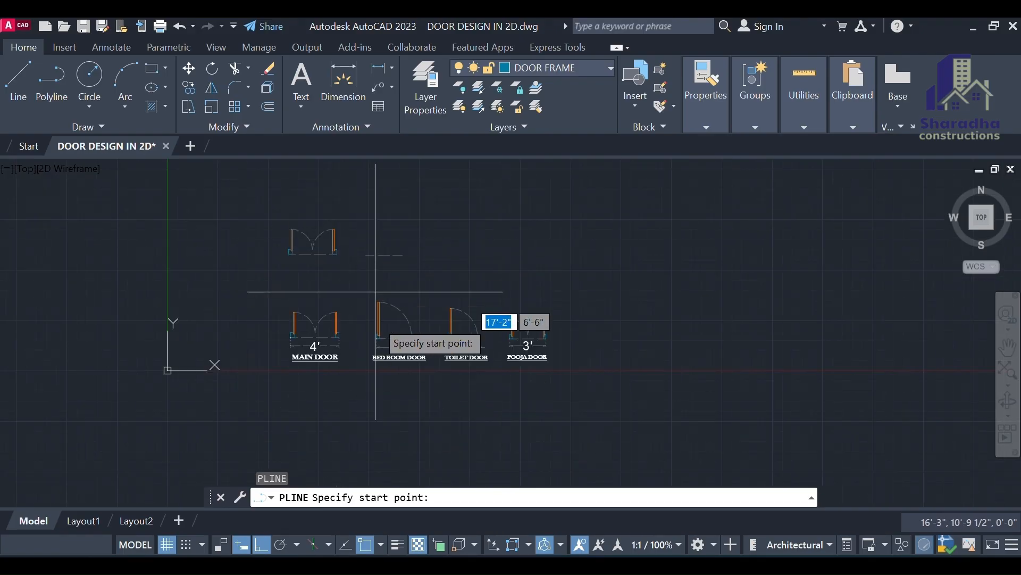
{"action": "scroll", "coordinate": [375, 291], "scroll_direction": "up", "scroll_amount": 6}
{"action": "key", "text": "Escape"}
{"action": "key", "text": "Escape"}
{"action": "key", "text": "Escape"}
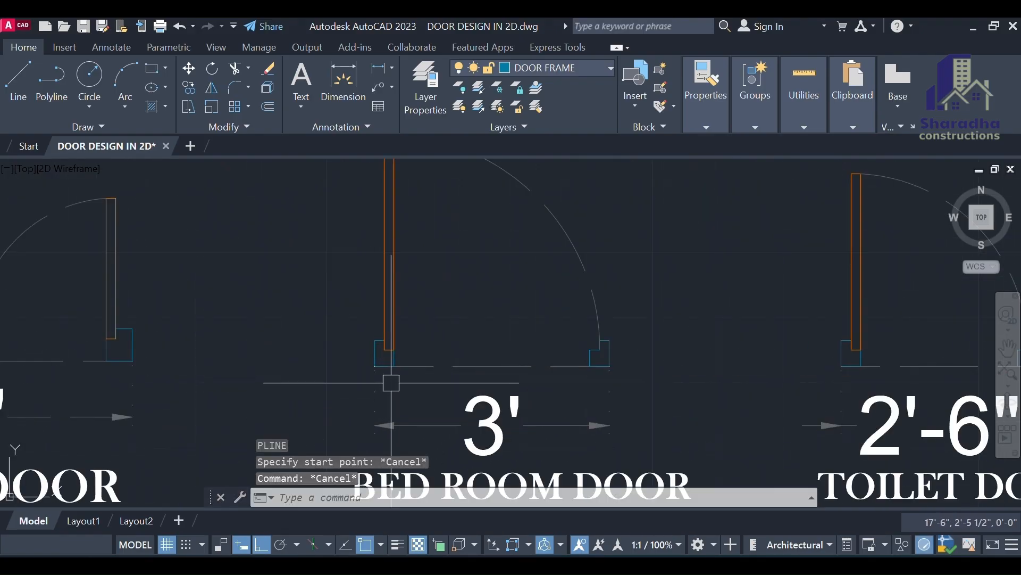
Add a linear dimension for the bottom width of the reference bedroom door's left frame.
{"action": "scroll", "coordinate": [391, 386], "scroll_direction": "up", "scroll_amount": 3}
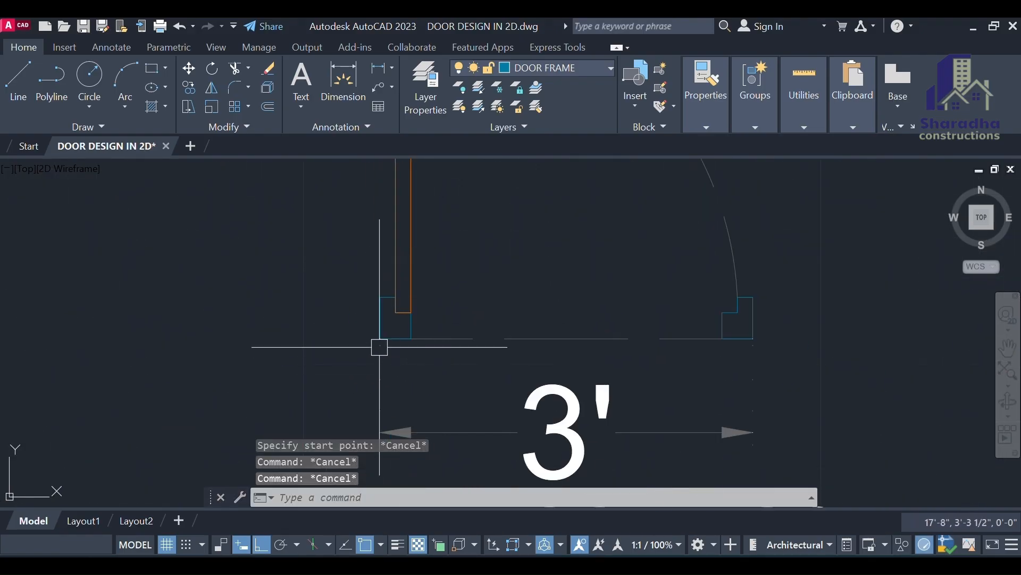
{"action": "scroll", "coordinate": [379, 346], "scroll_direction": "up", "scroll_amount": 2}
{"action": "type", "text": "d"}
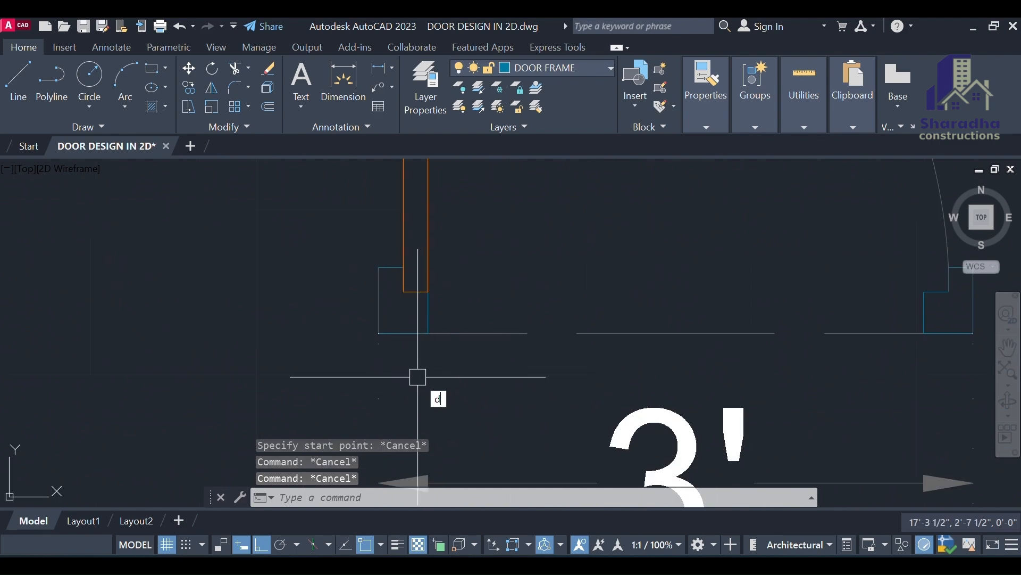
{"action": "type", "text": "li"}
{"action": "key", "text": "Return"}
{"action": "scroll", "coordinate": [379, 332], "scroll_direction": "up", "scroll_amount": 2}
{"action": "left_click", "coordinate": [381, 335]}
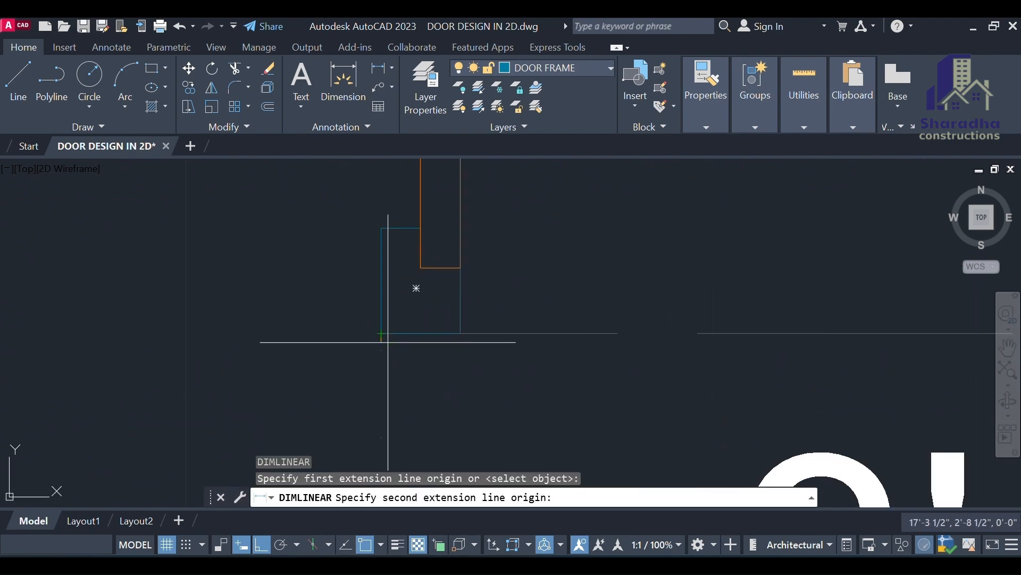
{"action": "left_click", "coordinate": [460, 334]}
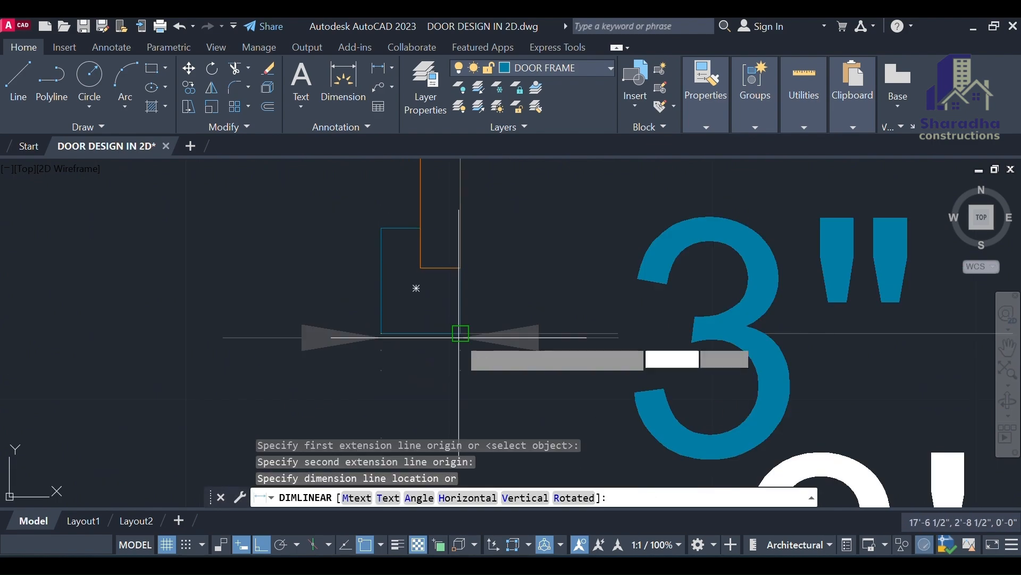
{"action": "left_click", "coordinate": [461, 410]}
{"action": "key", "text": "Escape"}
Add a vertical linear dimension along the outer side of the reference bedroom door's left frame.
{"action": "key", "text": "Return"}
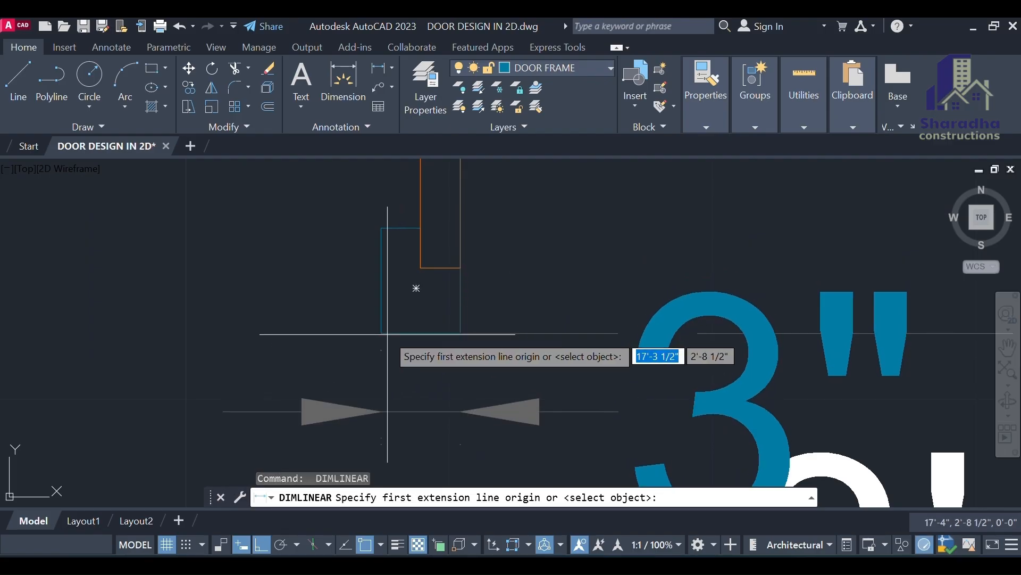
{"action": "left_click", "coordinate": [383, 334]}
{"action": "left_click", "coordinate": [381, 228]}
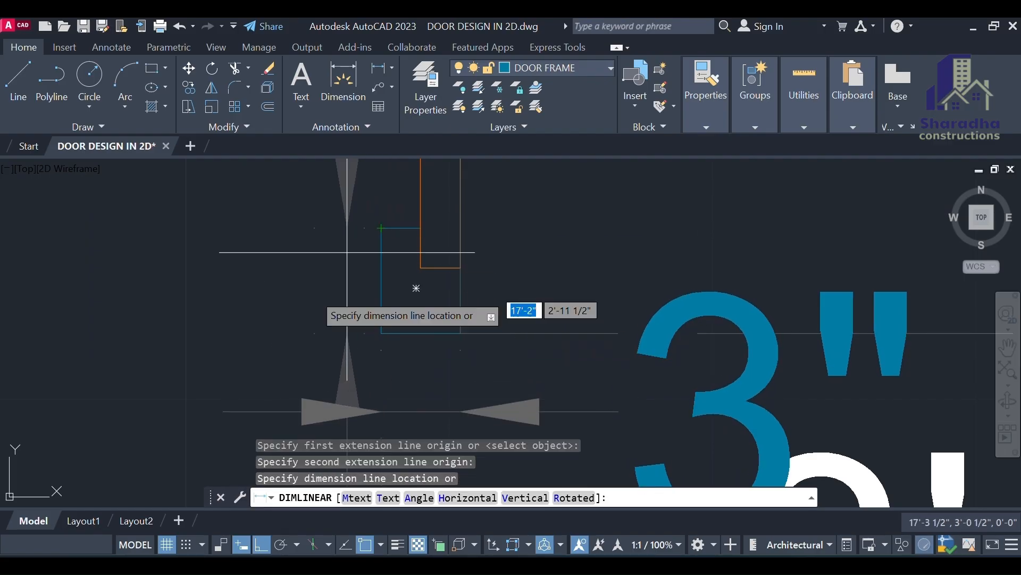
{"action": "left_click", "coordinate": [250, 293]}
{"action": "scroll", "coordinate": [358, 322], "scroll_direction": "down", "scroll_amount": 5}
{"action": "left_click", "coordinate": [400, 367]}
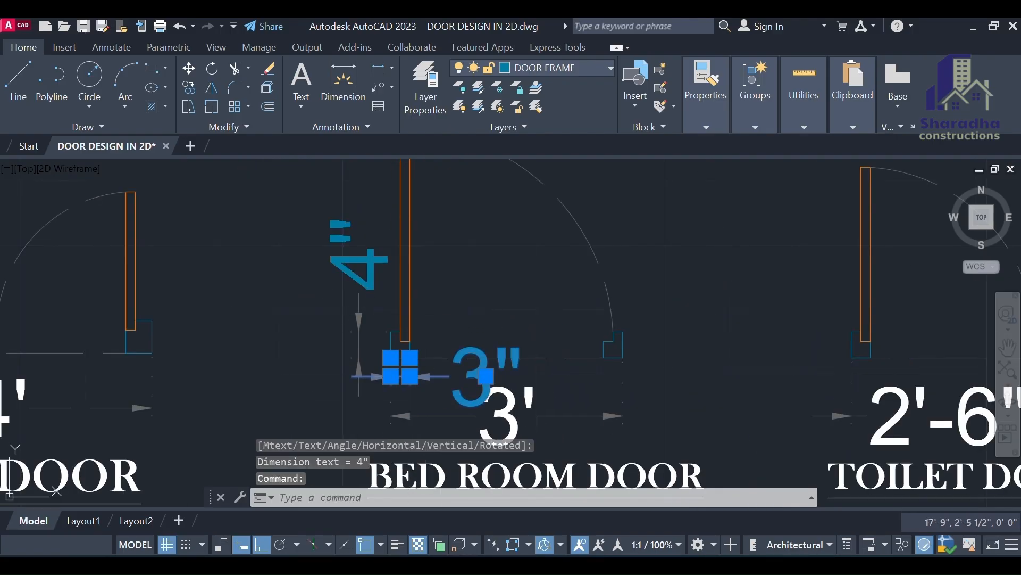
{"action": "key", "text": "Escape"}
{"action": "scroll", "coordinate": [418, 381], "scroll_direction": "down", "scroll_amount": 5}
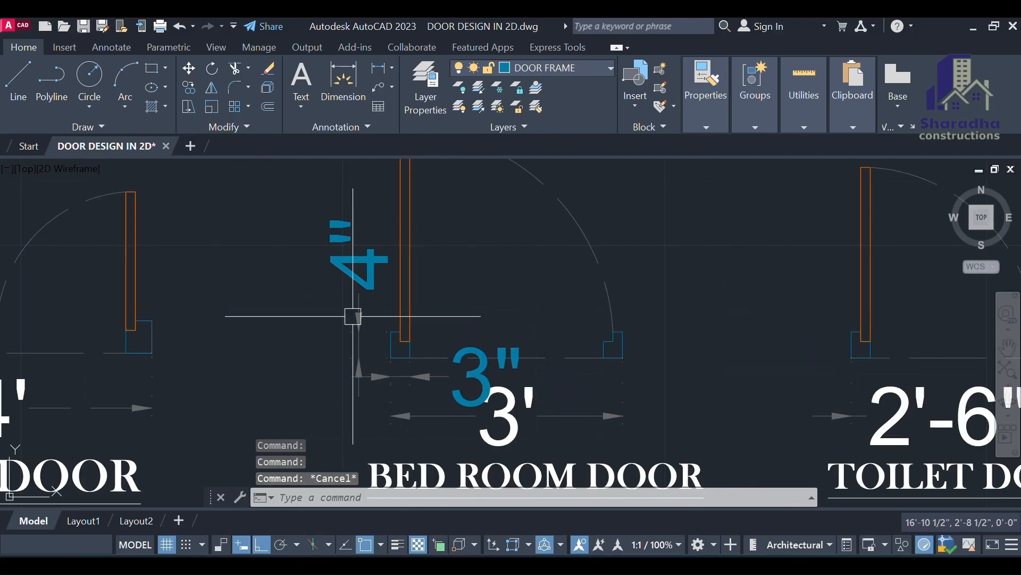
Erase the width and side dimensions from the reference bedroom door's left frame.
{"action": "scroll", "coordinate": [406, 371], "scroll_direction": "up", "scroll_amount": 7}
{"action": "left_click", "coordinate": [409, 362]}
{"action": "scroll", "coordinate": [409, 361], "scroll_direction": "down", "scroll_amount": 2}
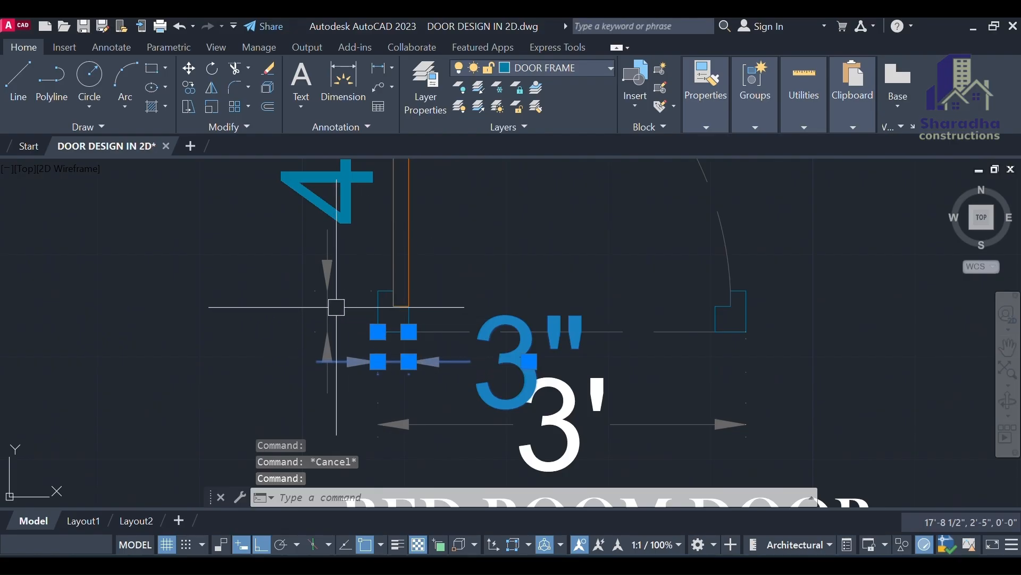
{"action": "left_click", "coordinate": [326, 319]}
{"action": "type", "text": "E"}
{"action": "key", "text": "Return"}
Start the new door's left frame as a polyline from the base line's left end, 4" up and 1.5" right.
{"action": "scroll", "coordinate": [386, 348], "scroll_direction": "down", "scroll_amount": 6}
{"action": "scroll", "coordinate": [381, 310], "scroll_direction": "up", "scroll_amount": 4}
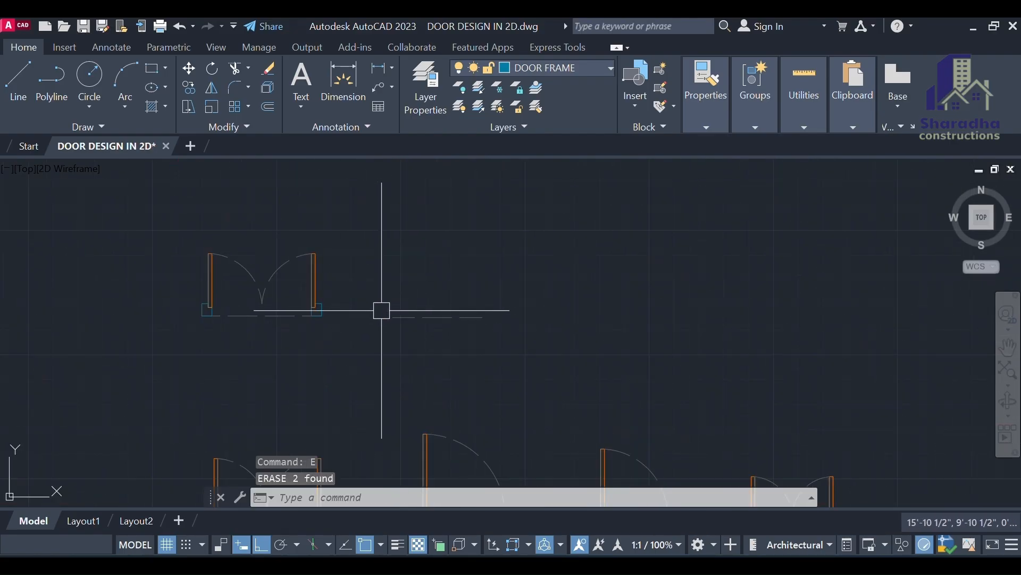
{"action": "type", "text": "pl"}
{"action": "key", "text": "Return"}
{"action": "scroll", "coordinate": [377, 354], "scroll_direction": "up", "scroll_amount": 4}
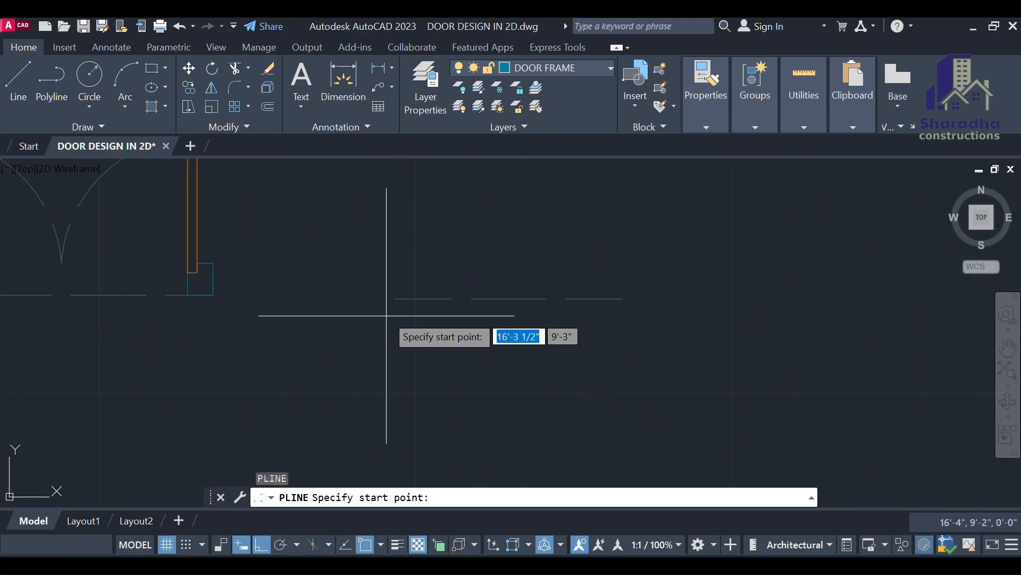
{"action": "left_click", "coordinate": [395, 299]}
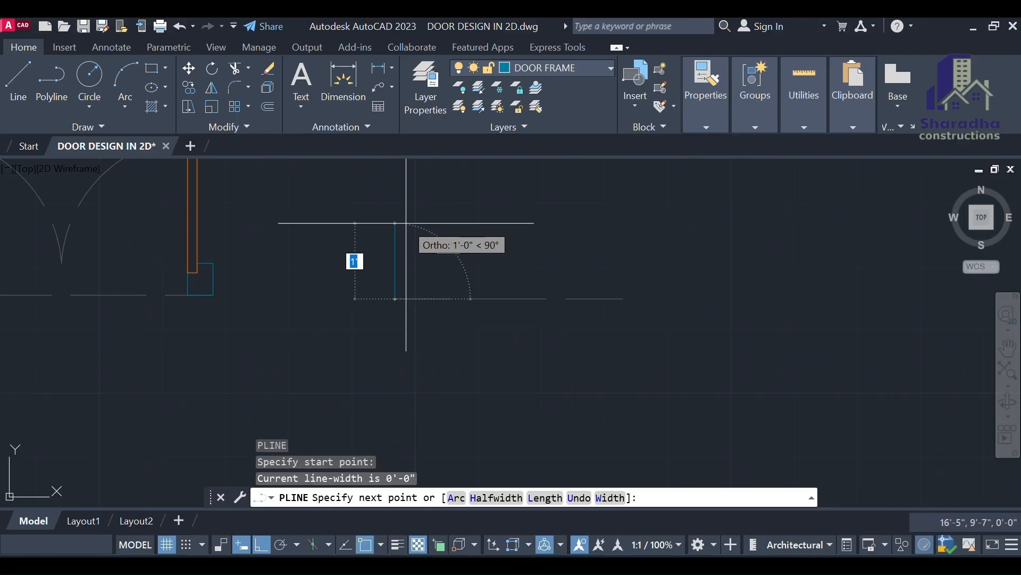
{"action": "type", "text": "4\""}
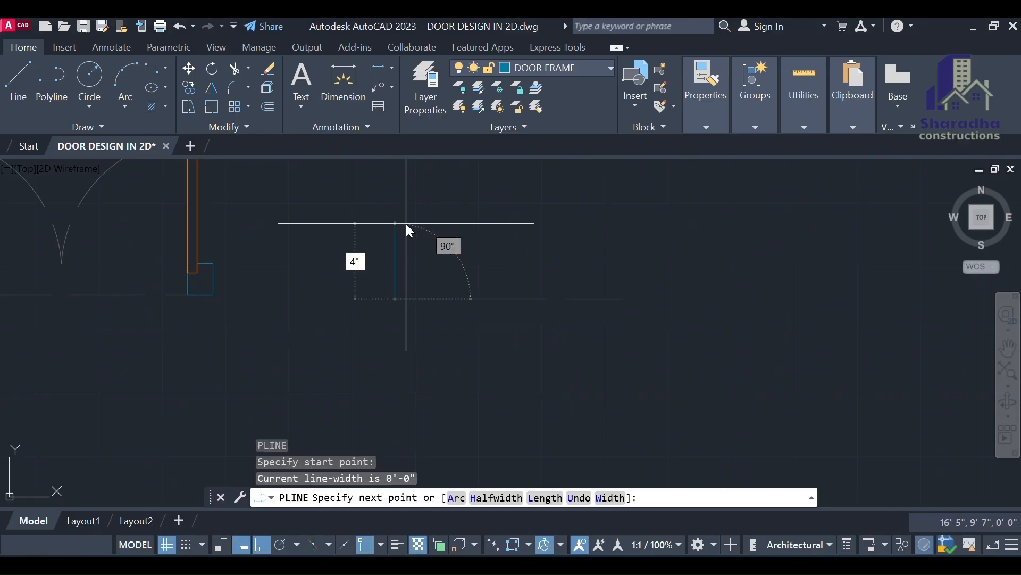
{"action": "key", "text": "Return"}
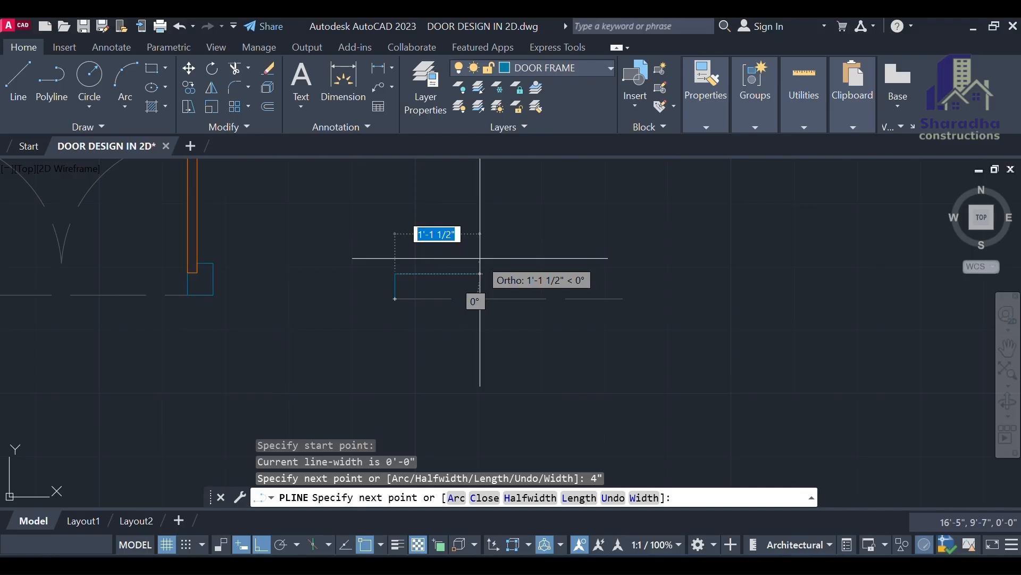
{"action": "type", "text": "1.5\""}
{"action": "key", "text": "Return"}
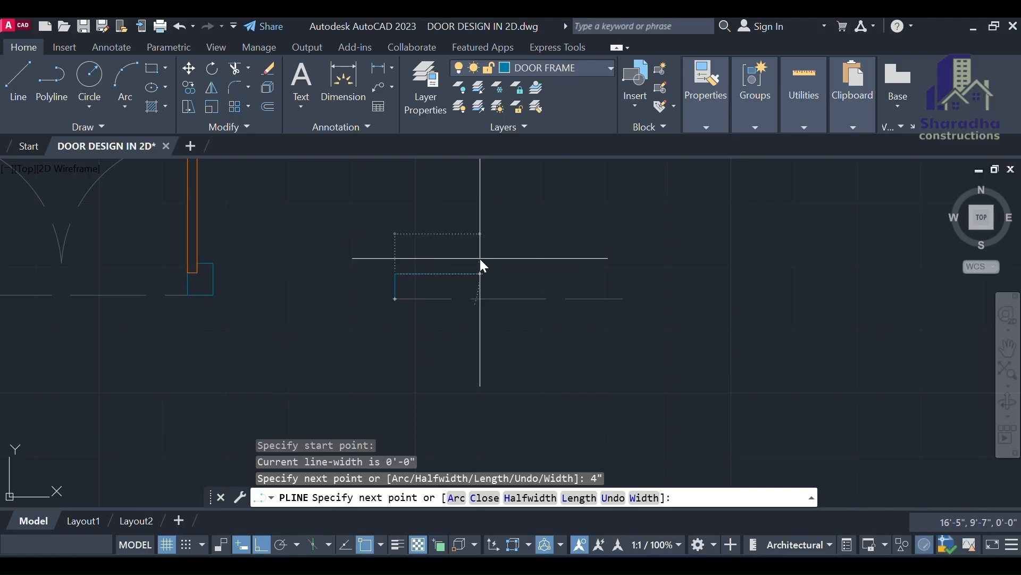
Complete the L-shaped frame polyline with segments 1.5" down, 1.5" right, 2.5" down and 3" left to its start.
{"action": "scroll", "coordinate": [480, 258], "scroll_direction": "up", "scroll_amount": 2}
{"action": "type", "text": "1.5\""}
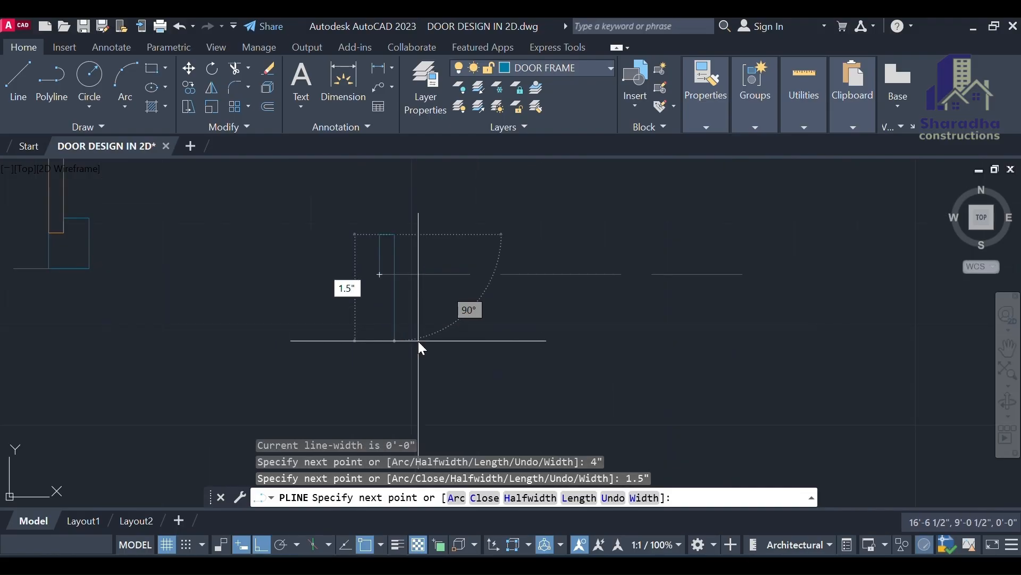
{"action": "key", "text": "Return"}
{"action": "type", "text": "1"}
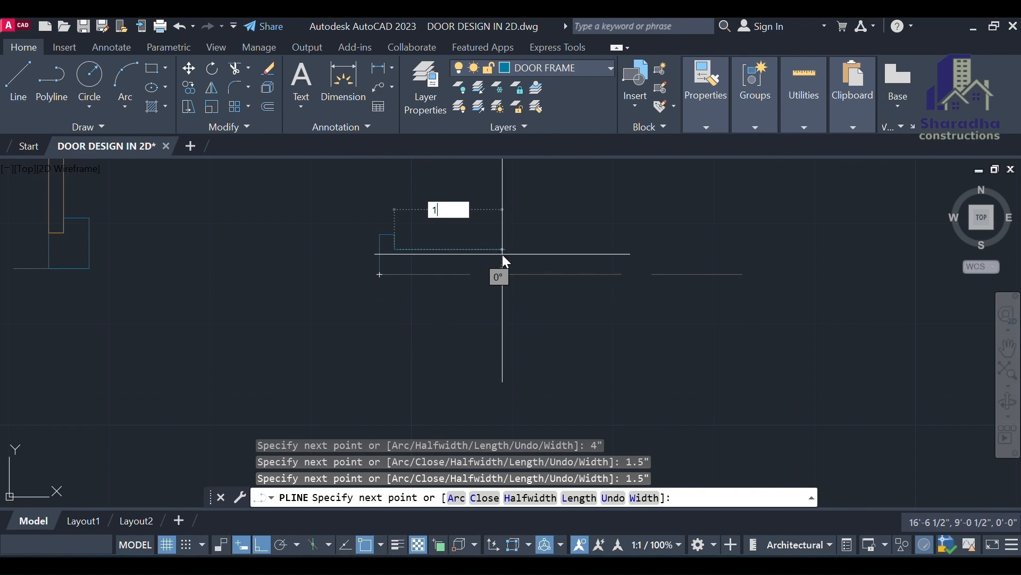
{"action": "type", "text": ".5\""}
{"action": "key", "text": "Return"}
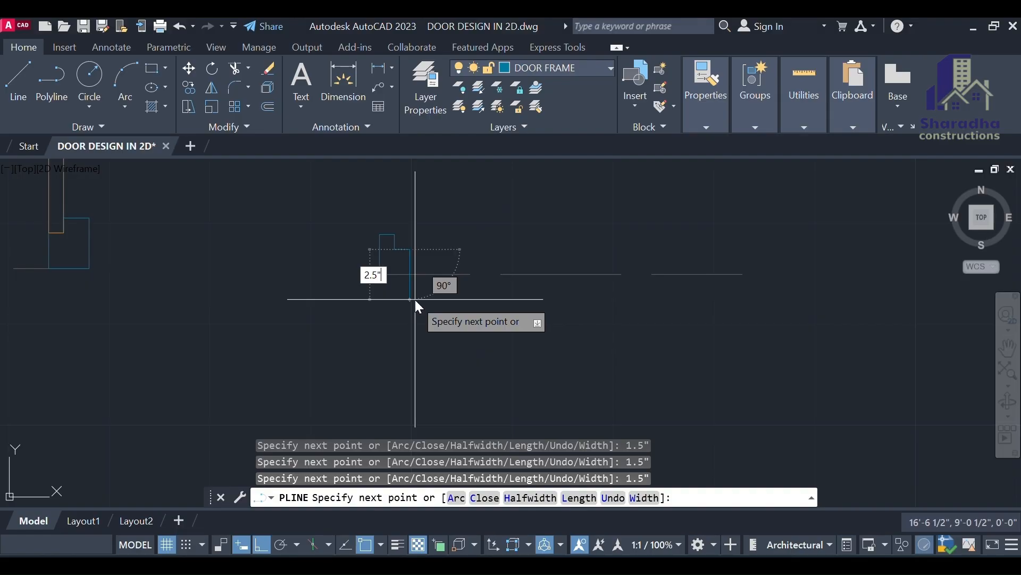
{"action": "type", "text": "2.5\""}
{"action": "key", "text": "Return"}
{"action": "type", "text": "3\""}
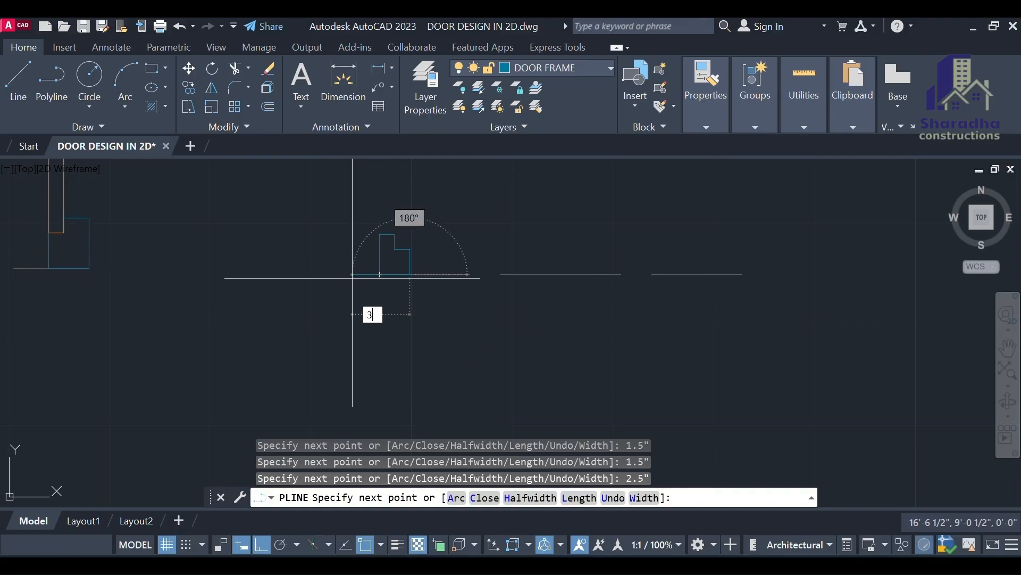
{"action": "key", "text": "Return"}
{"action": "key", "text": "Return"}
Mirror the left frame about a vertical line through the base line's midpoint, keeping the original.
{"action": "left_click", "coordinate": [398, 253]}
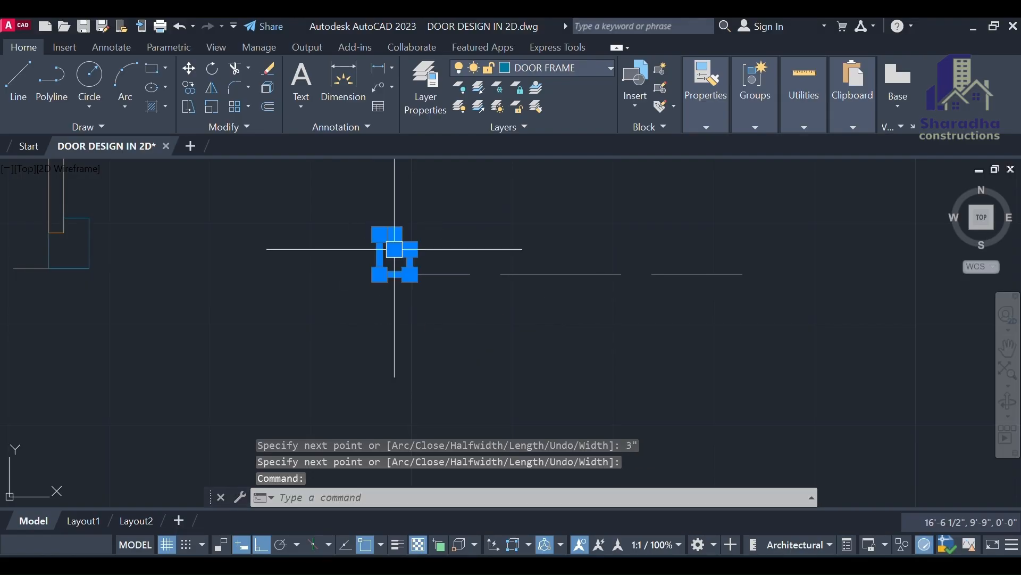
{"action": "type", "text": "mi"}
{"action": "key", "text": "Return"}
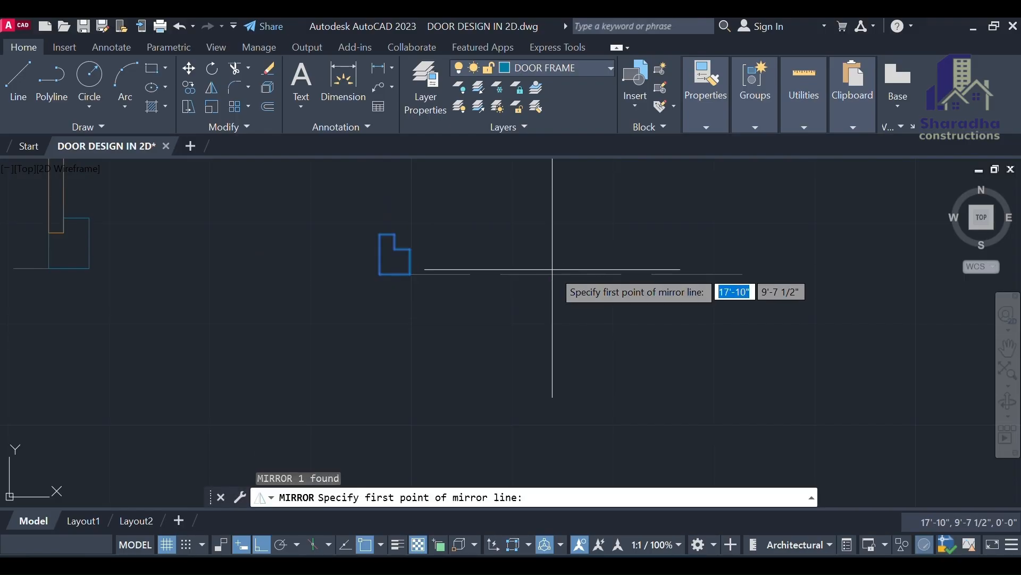
{"action": "left_click", "coordinate": [561, 274]}
{"action": "left_click", "coordinate": [580, 210]}
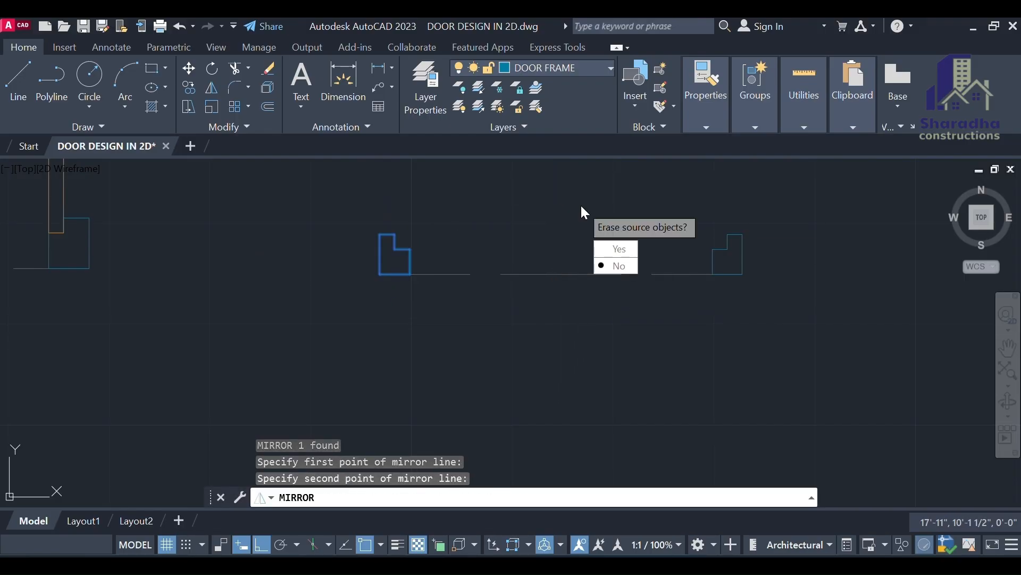
{"action": "key", "text": "Return"}
{"action": "scroll", "coordinate": [506, 297], "scroll_direction": "down", "scroll_amount": 3}
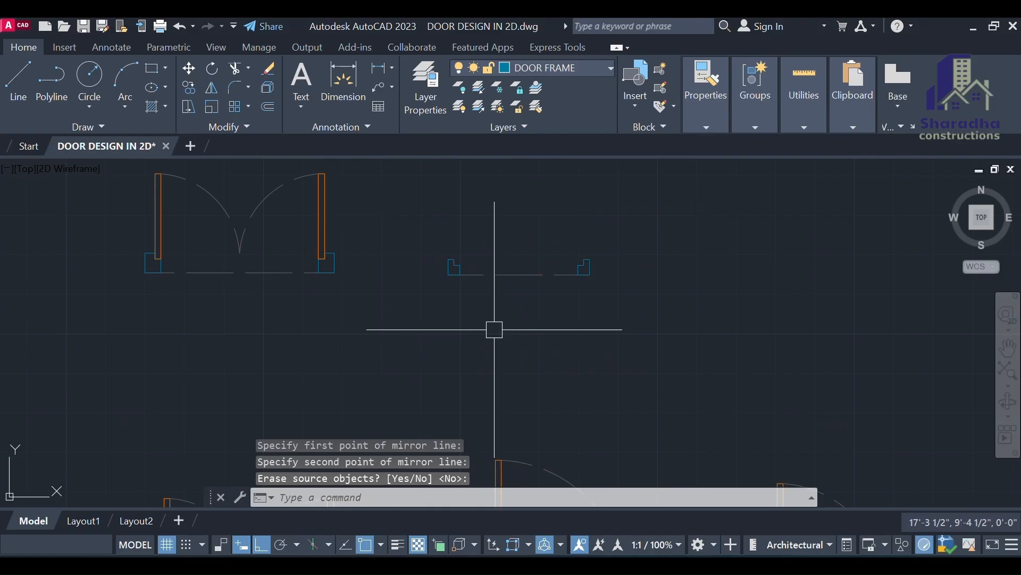
Measure the opening between the two frames' rebates with a linear dimension below the door, and erase that dimension.
{"action": "key", "text": "Escape"}
{"action": "type", "text": "dli"}
{"action": "key", "text": "Return"}
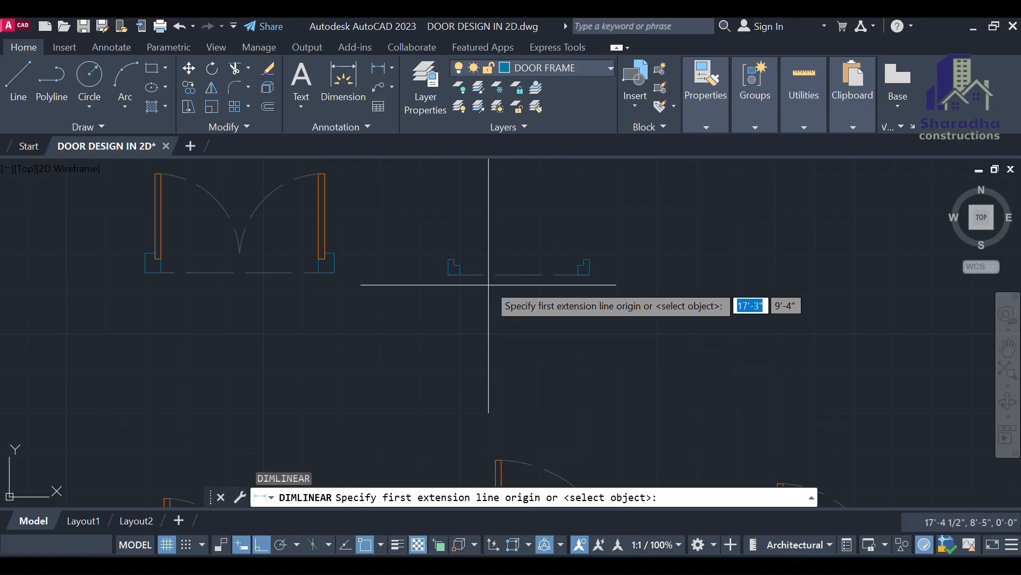
{"action": "scroll", "coordinate": [488, 284], "scroll_direction": "up", "scroll_amount": 3}
{"action": "left_click", "coordinate": [383, 276]}
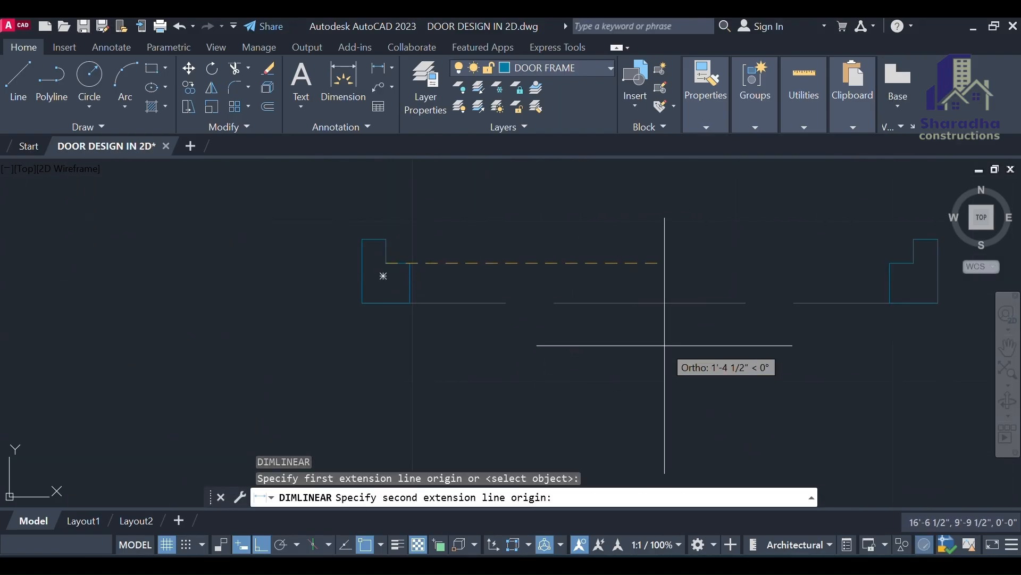
{"action": "left_click", "coordinate": [914, 263]}
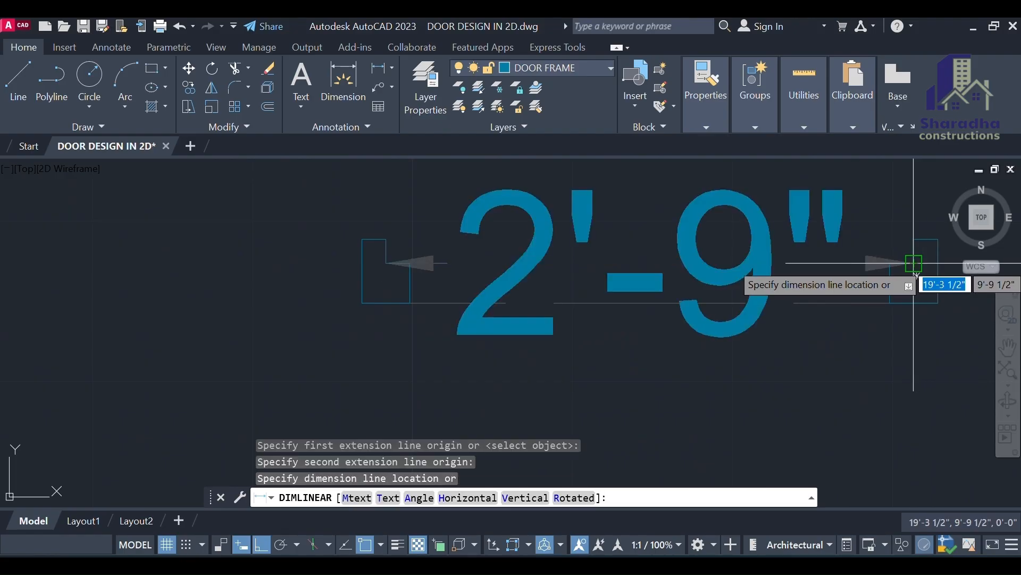
{"action": "scroll", "coordinate": [914, 263], "scroll_direction": "down", "scroll_amount": 5}
{"action": "left_click", "coordinate": [808, 363]}
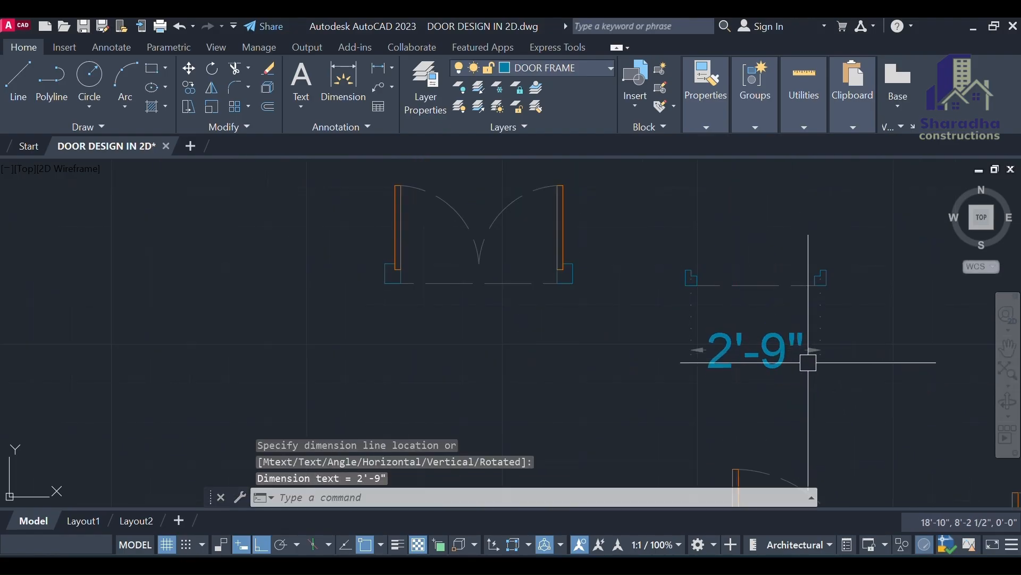
{"action": "left_click", "coordinate": [808, 363]}
{"action": "type", "text": "e"}
{"action": "key", "text": "Return"}
Make SHUTTER the current layer and close the layer manager.
{"action": "left_click", "coordinate": [433, 105]}
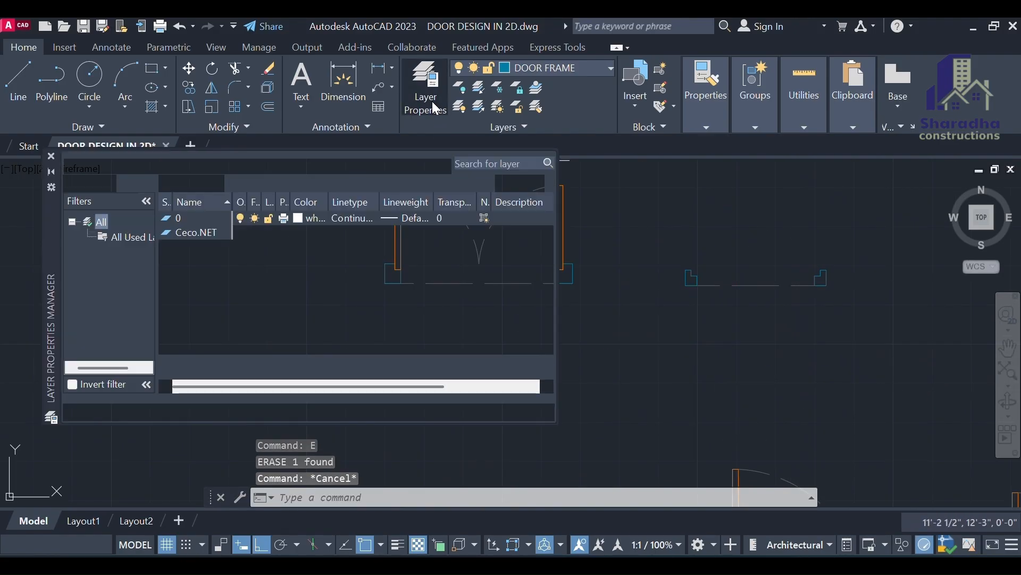
{"action": "double_click", "coordinate": [199, 323]}
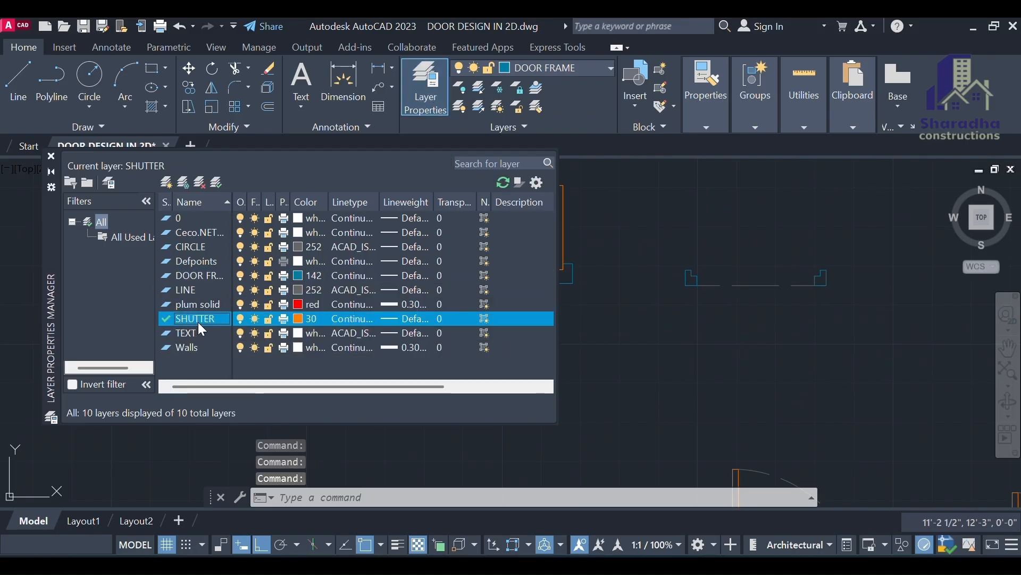
{"action": "left_click", "coordinate": [51, 156]}
{"action": "key", "text": "Escape"}
{"action": "key", "text": "Escape"}
{"action": "key", "text": "Escape"}
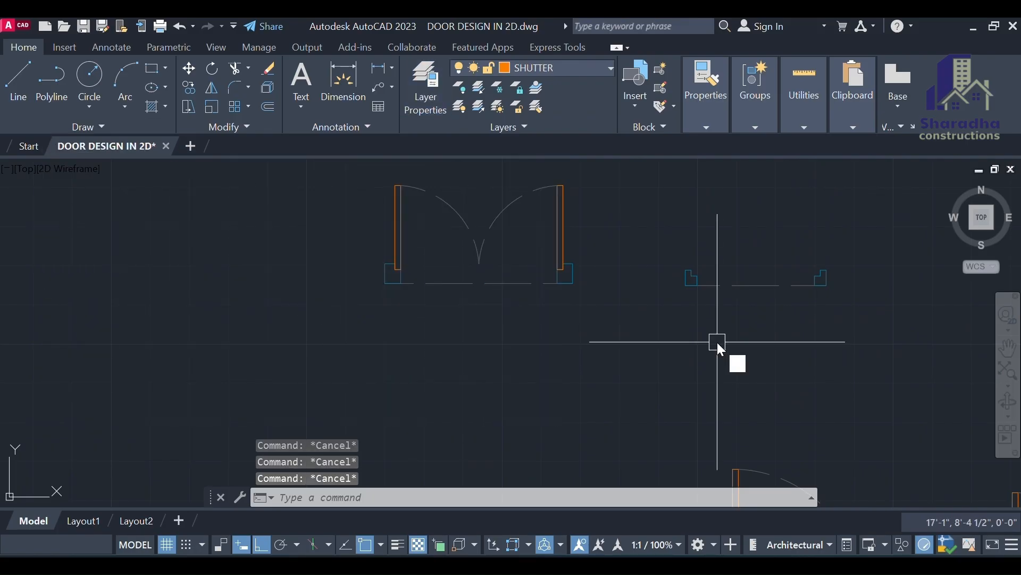
Draw a 1.5" by 2'9" shutter rectangle in the empty area beside the new door frames.
{"action": "type", "text": "REC"}
{"action": "key", "text": "Return"}
{"action": "left_click", "coordinate": [621, 226]}
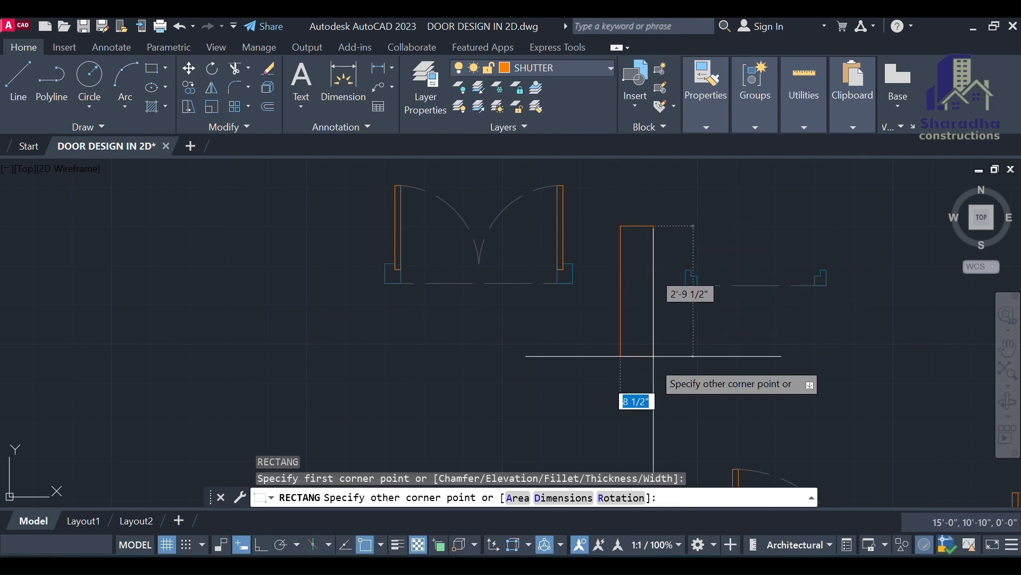
{"action": "type", "text": "1."}
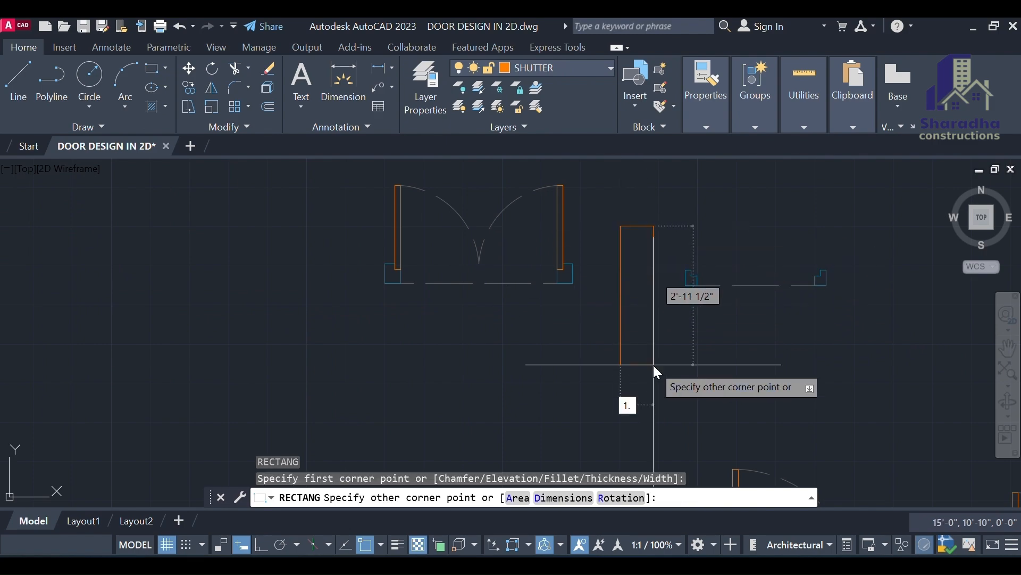
{"action": "type", "text": "5\""}
{"action": "key", "text": "Tab"}
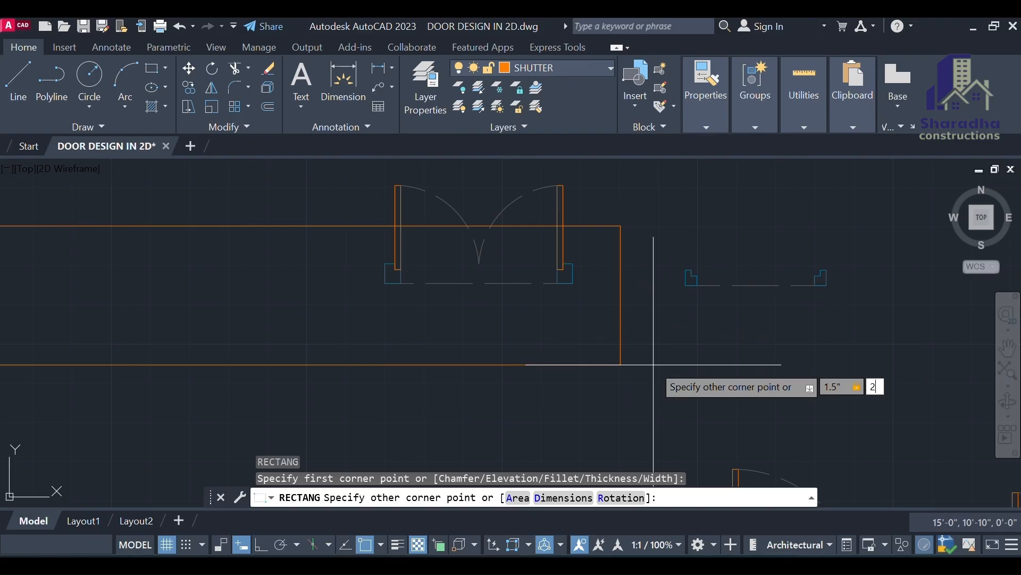
{"action": "type", "text": "2'9\""}
{"action": "key", "text": "Return"}
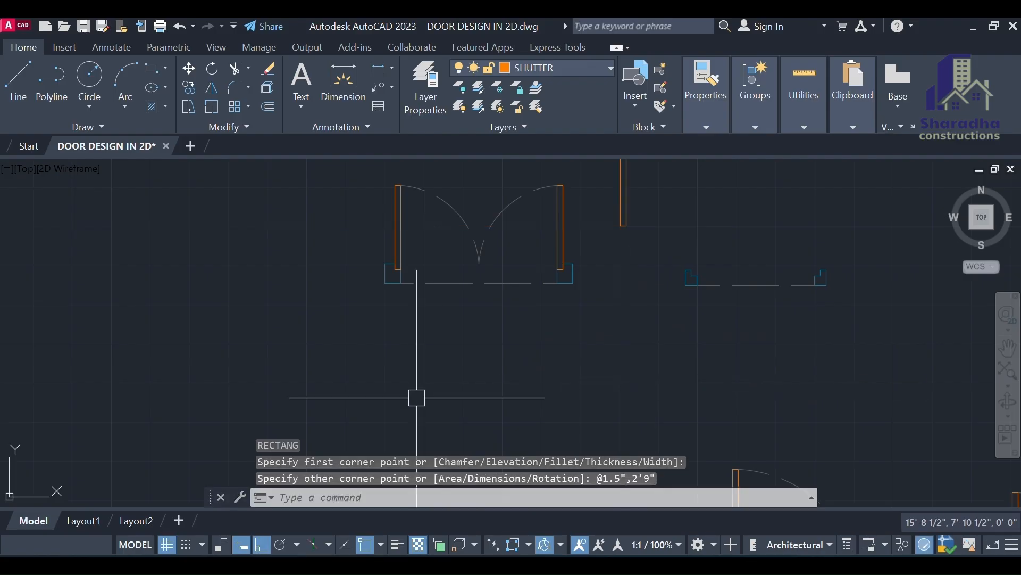
Move the shutter by its bottom-left corner onto the inner rebate corner of the new door's left frame.
{"action": "scroll", "coordinate": [418, 399], "scroll_direction": "down", "scroll_amount": 4}
{"action": "scroll", "coordinate": [503, 314], "scroll_direction": "up", "scroll_amount": 4}
{"action": "left_click", "coordinate": [490, 341]}
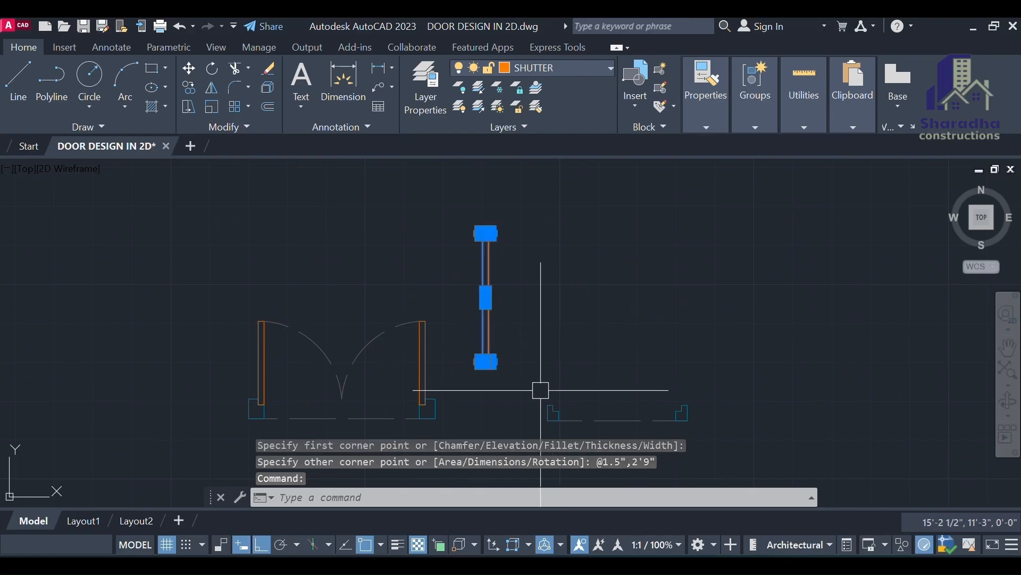
{"action": "type", "text": "m"}
{"action": "key", "text": "Return"}
{"action": "scroll", "coordinate": [465, 365], "scroll_direction": "up", "scroll_amount": 4}
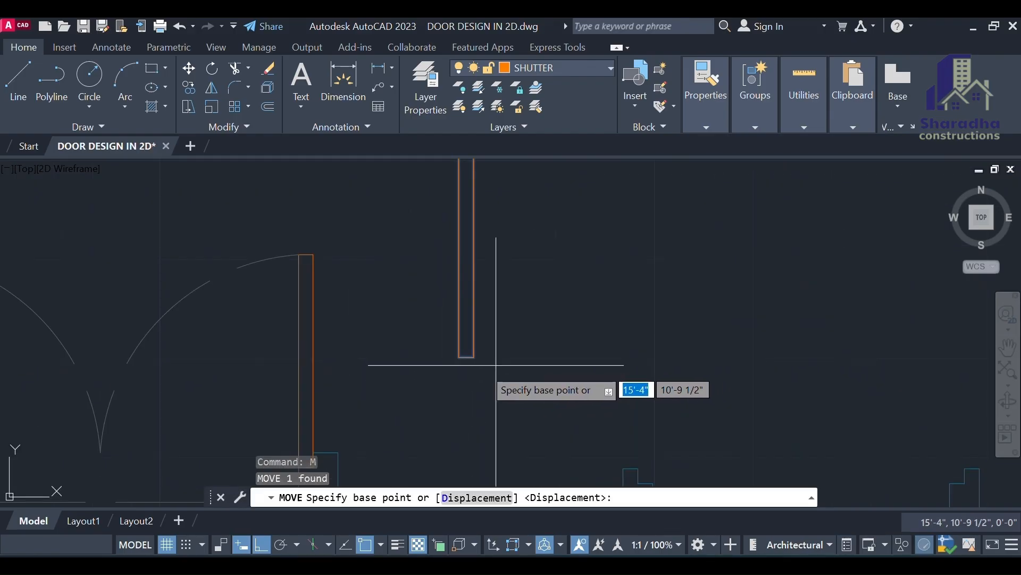
{"action": "left_click", "coordinate": [459, 358]}
{"action": "scroll", "coordinate": [643, 319], "scroll_direction": "down", "scroll_amount": 4}
{"action": "scroll", "coordinate": [564, 349], "scroll_direction": "up", "scroll_amount": 6}
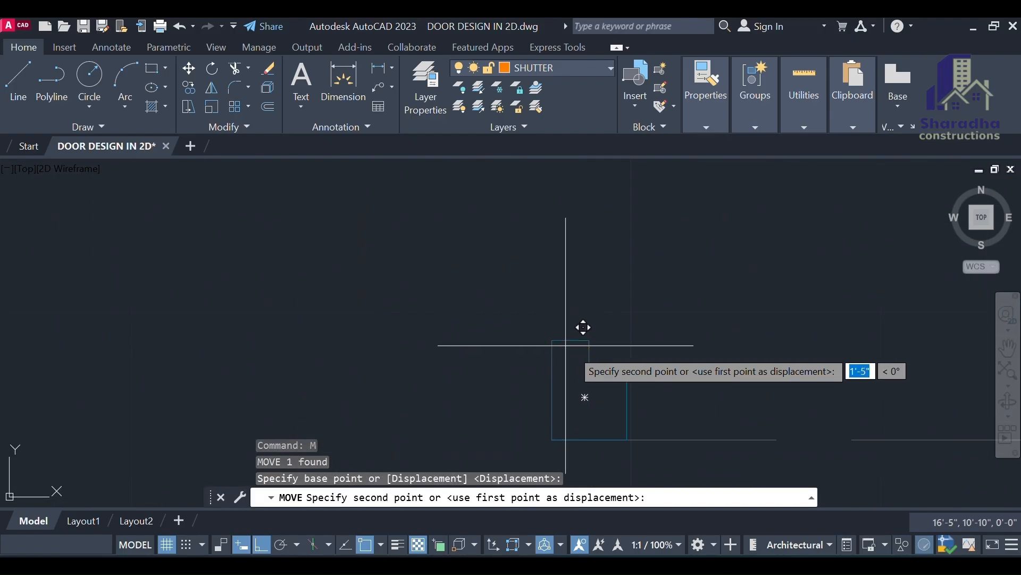
{"action": "left_click", "coordinate": [589, 377]}
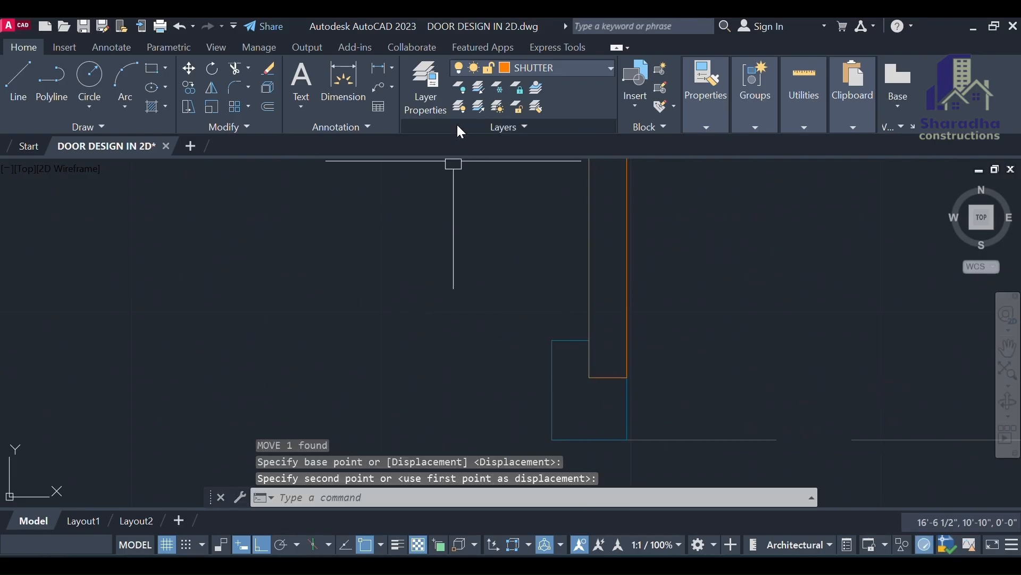
Make CIRCLE the current layer and close the layer manager.
{"action": "left_click", "coordinate": [430, 103]}
{"action": "left_click", "coordinate": [207, 250]}
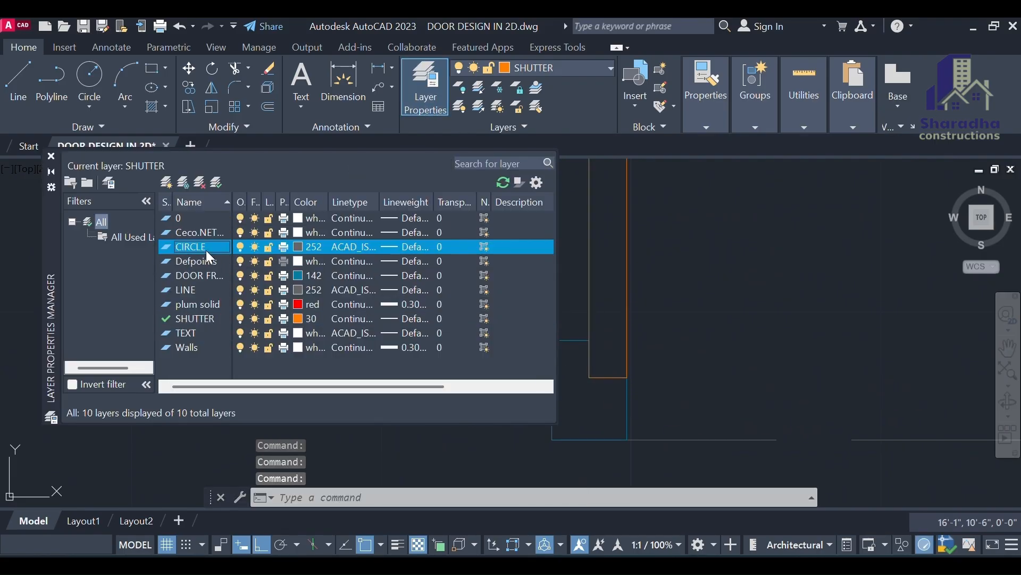
{"action": "double_click", "coordinate": [206, 250]}
{"action": "left_click", "coordinate": [51, 156]}
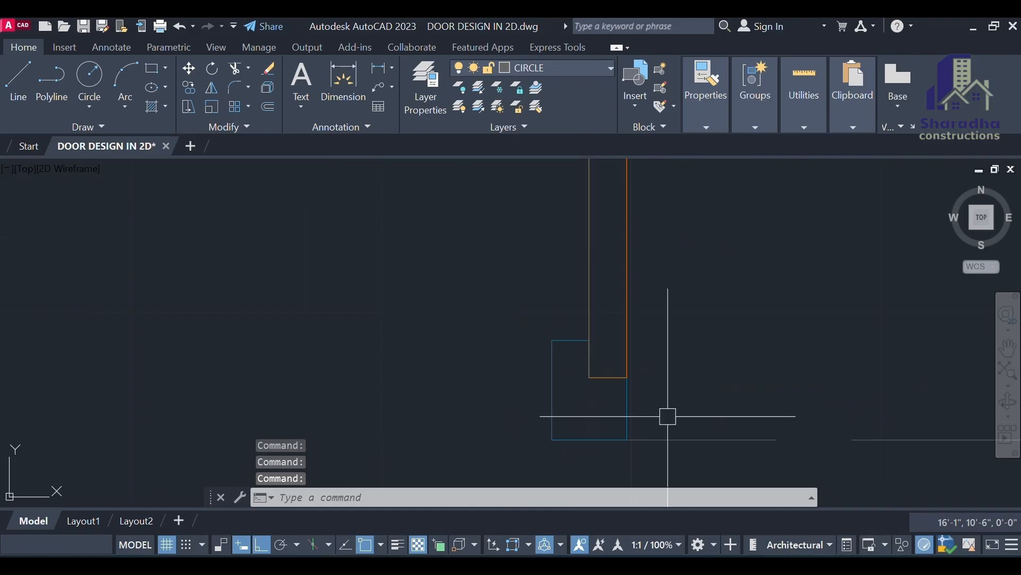
Draw the door-swing circle centred on the shutter's bottom-left corner, with its 2'-9" radius reaching the shutter's top edge.
{"action": "type", "text": "c"}
{"action": "key", "text": "Return"}
{"action": "left_click", "coordinate": [590, 377]}
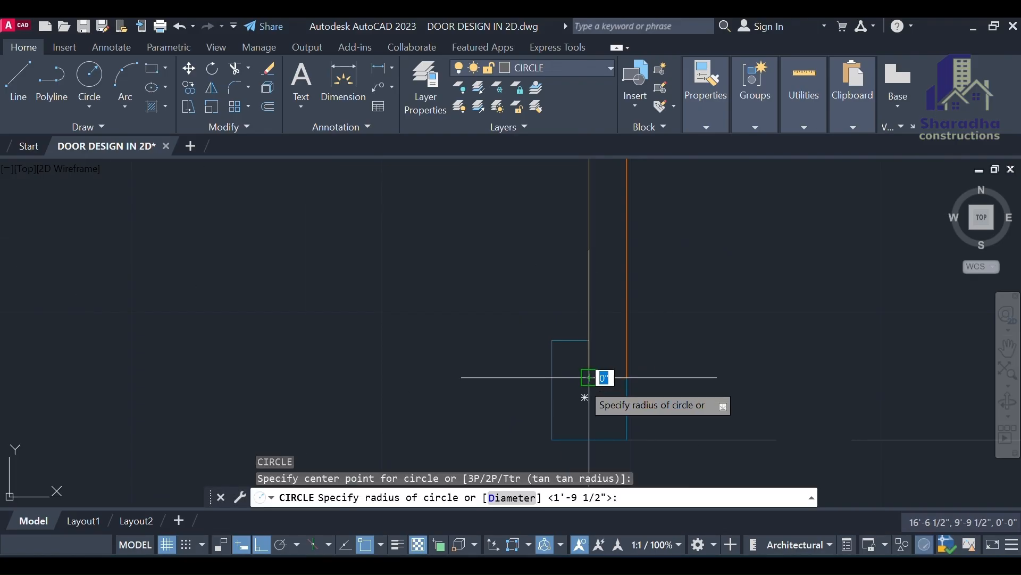
{"action": "scroll", "coordinate": [589, 375], "scroll_direction": "down", "scroll_amount": 5}
{"action": "scroll", "coordinate": [588, 229], "scroll_direction": "up", "scroll_amount": 5}
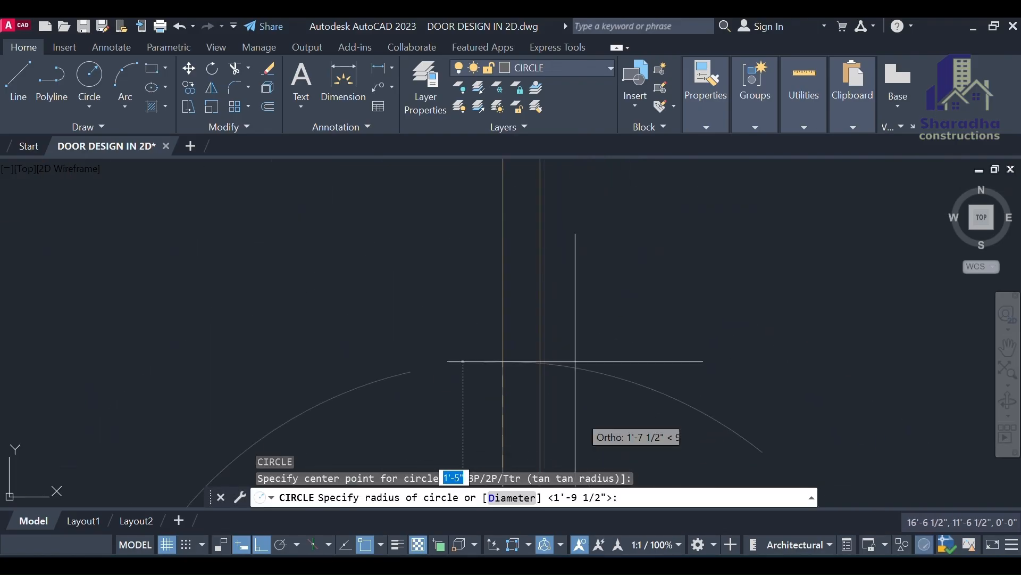
{"action": "scroll", "coordinate": [588, 353], "scroll_direction": "down", "scroll_amount": 5}
{"action": "scroll", "coordinate": [598, 347], "scroll_direction": "up", "scroll_amount": 4}
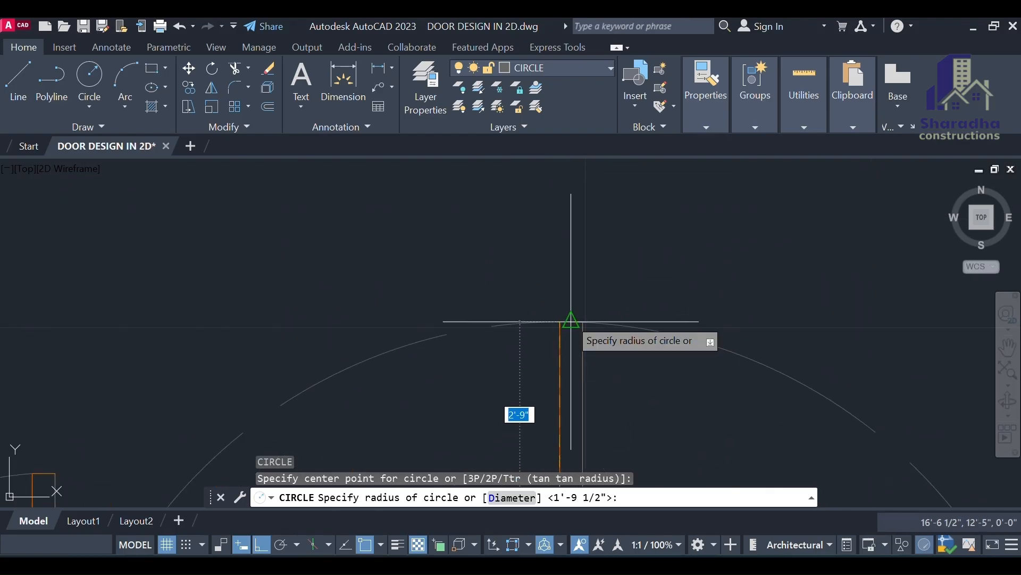
{"action": "scroll", "coordinate": [571, 321], "scroll_direction": "down", "scroll_amount": 2}
{"action": "key", "text": "Escape"}
{"action": "scroll", "coordinate": [584, 330], "scroll_direction": "down", "scroll_amount": 3}
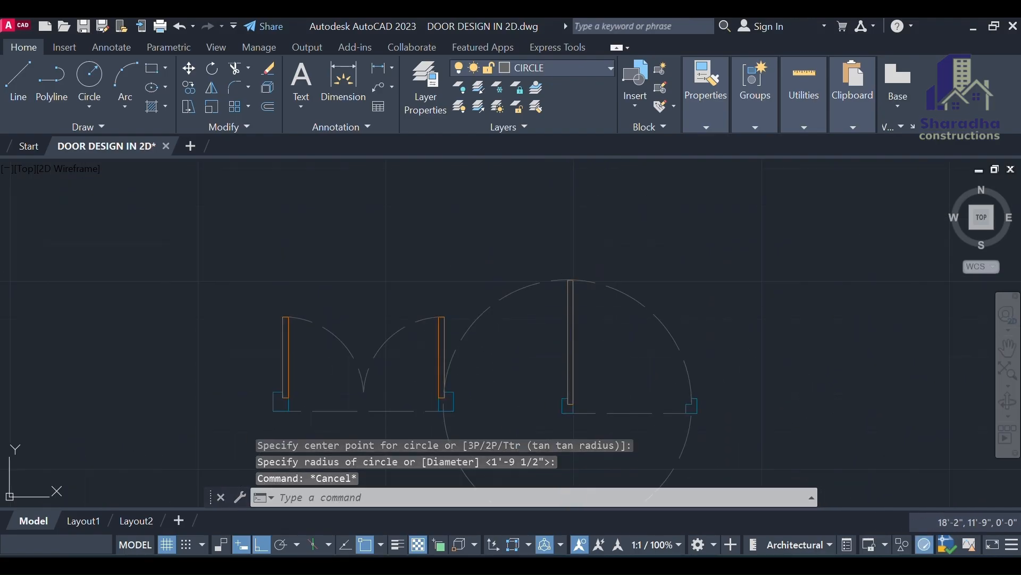
Trim the bedroom door's swing circle on the side away from the opening and where it crosses the right frame.
{"action": "key", "text": "Escape"}
{"action": "key", "text": "Escape"}
{"action": "type", "text": "tr"}
{"action": "key", "text": "Return"}
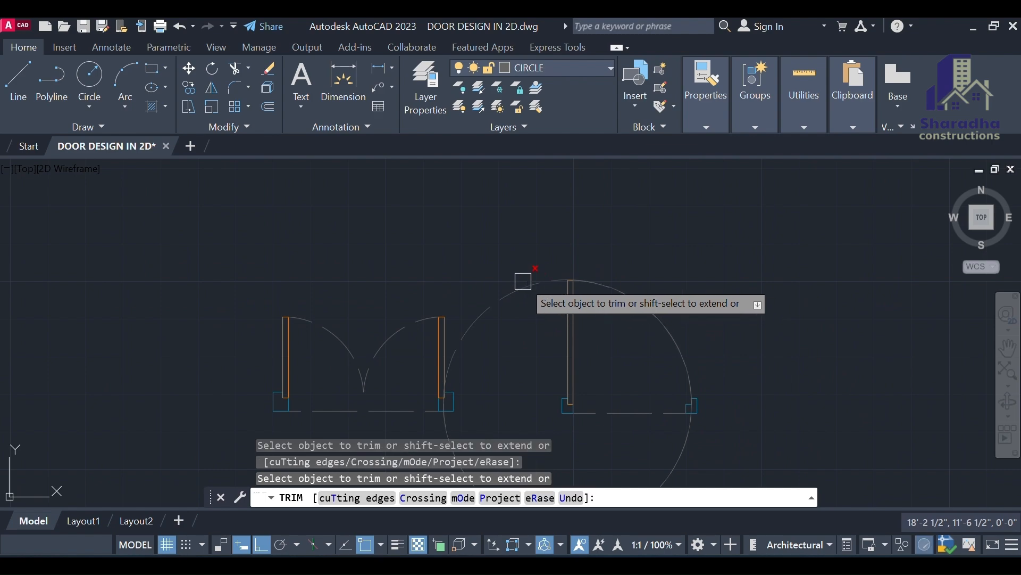
{"action": "left_click", "coordinate": [527, 282]}
{"action": "scroll", "coordinate": [706, 419], "scroll_direction": "up", "scroll_amount": 5}
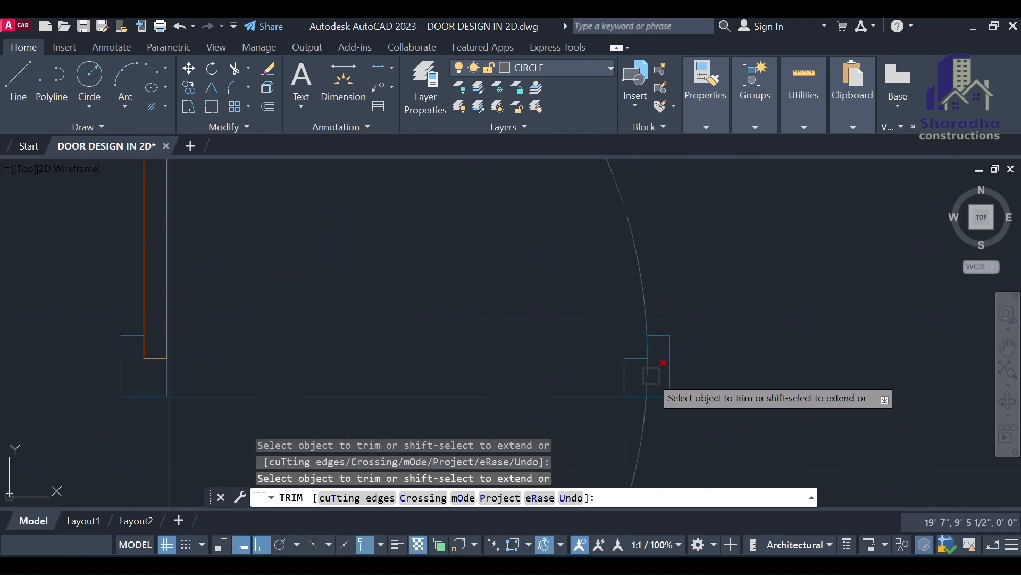
{"action": "left_click", "coordinate": [651, 376]}
{"action": "key", "text": "Escape"}
Erase the leftover circle piece inside the right frame so only the quarter swing arc remains.
{"action": "scroll", "coordinate": [655, 308], "scroll_direction": "down", "scroll_amount": 5}
{"action": "left_click", "coordinate": [643, 377]}
{"action": "type", "text": "e"}
{"action": "key", "text": "Return"}
{"action": "scroll", "coordinate": [468, 347], "scroll_direction": "down", "scroll_amount": 5}
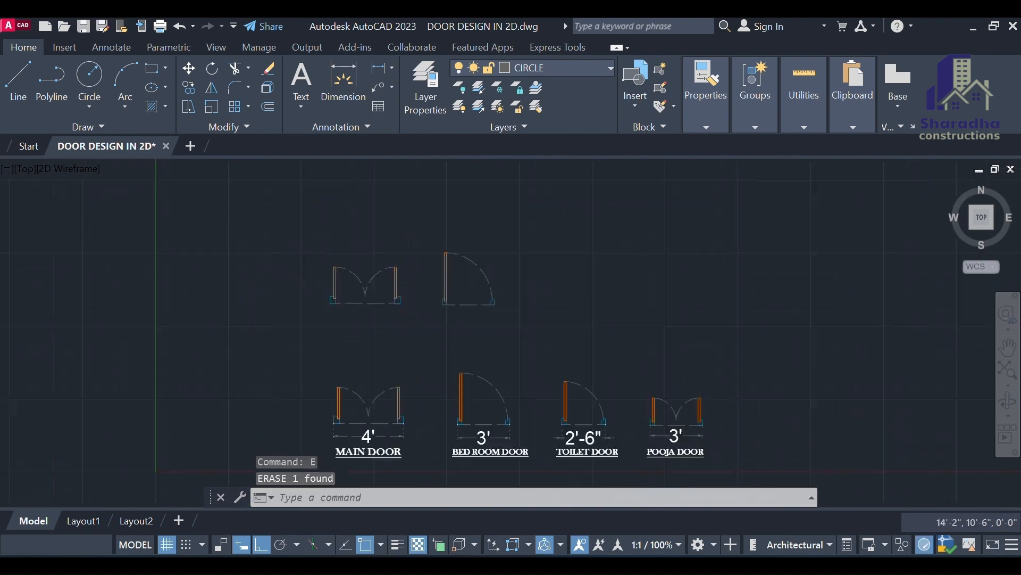
Draw a 2'6" horizontal line to the right of the new bedroom door, above the toilet door sample.
{"action": "scroll", "coordinate": [399, 311], "scroll_direction": "up", "scroll_amount": 2}
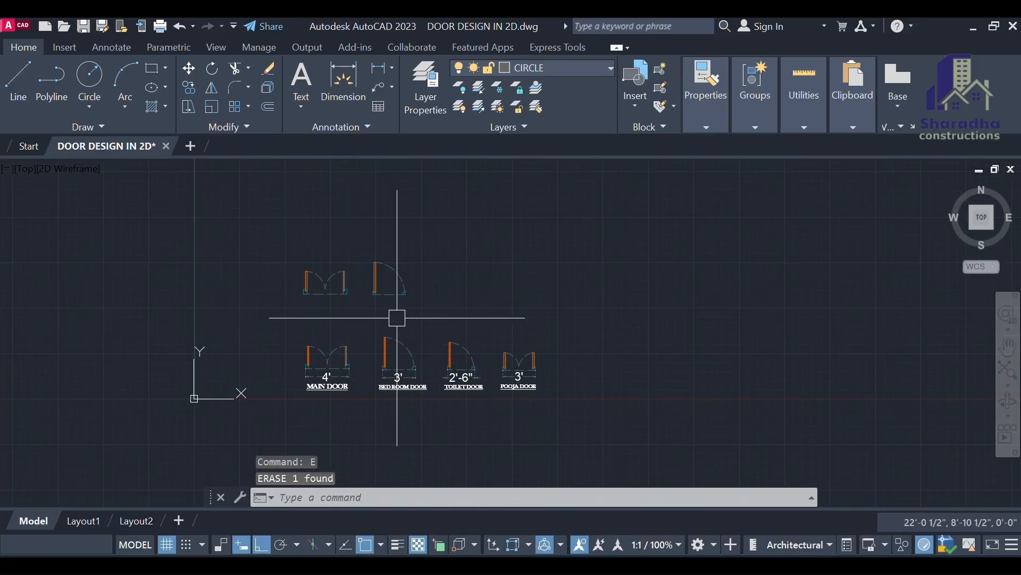
{"action": "scroll", "coordinate": [452, 308], "scroll_direction": "up", "scroll_amount": 4}
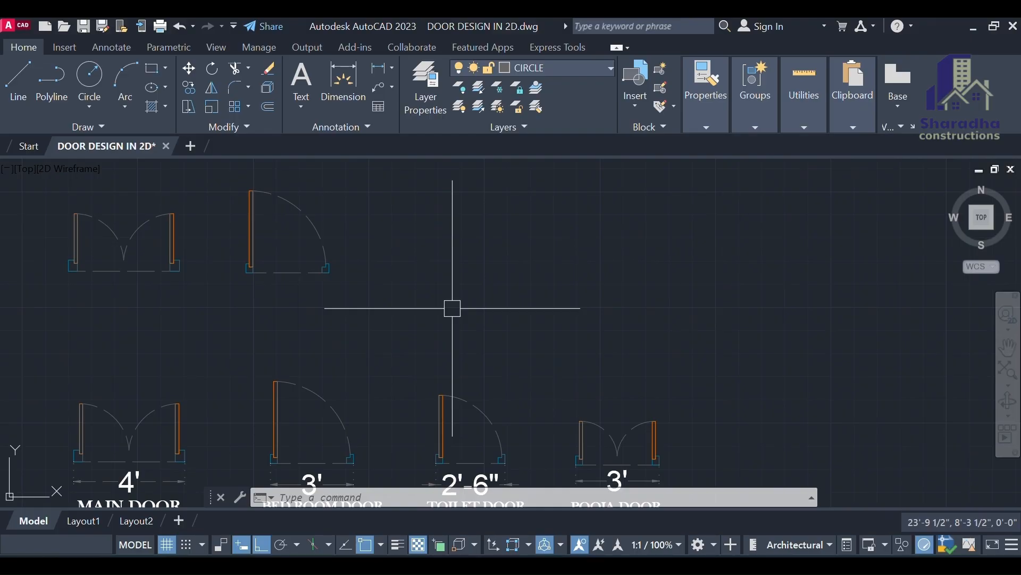
{"action": "type", "text": "l"}
{"action": "key", "text": "Return"}
{"action": "left_click", "coordinate": [440, 274]}
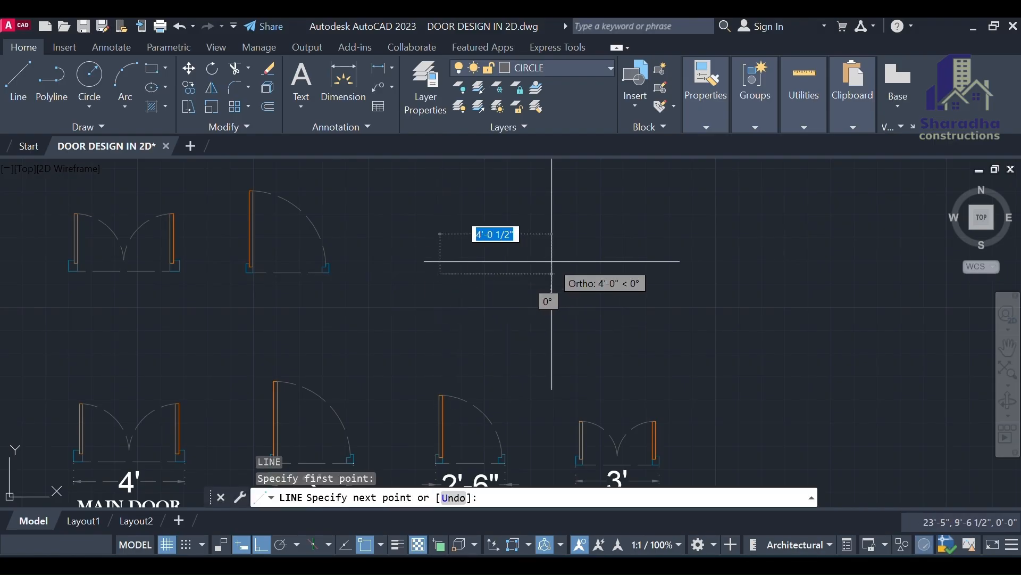
{"action": "type", "text": "2'6"}
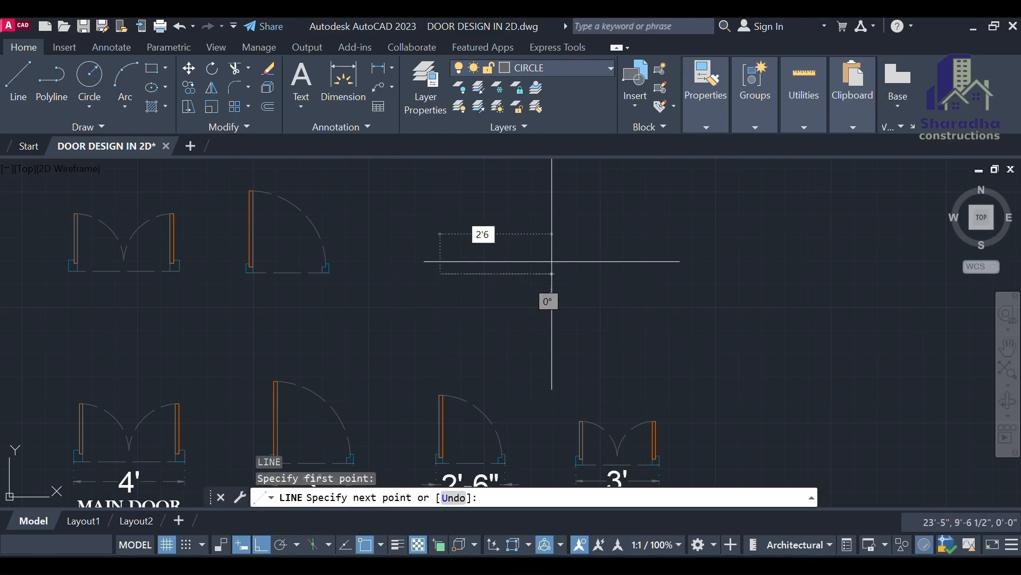
{"action": "type", "text": "\""}
{"action": "key", "text": "Return"}
{"action": "key", "text": "Escape"}
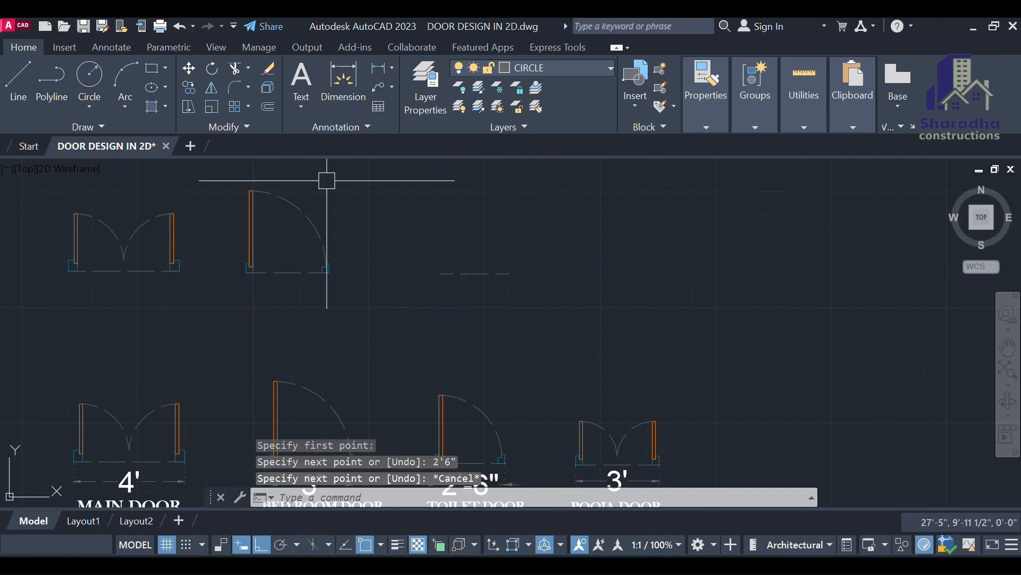
Make DOOR FRAME the current layer and close the layer manager.
{"action": "left_click", "coordinate": [423, 110]}
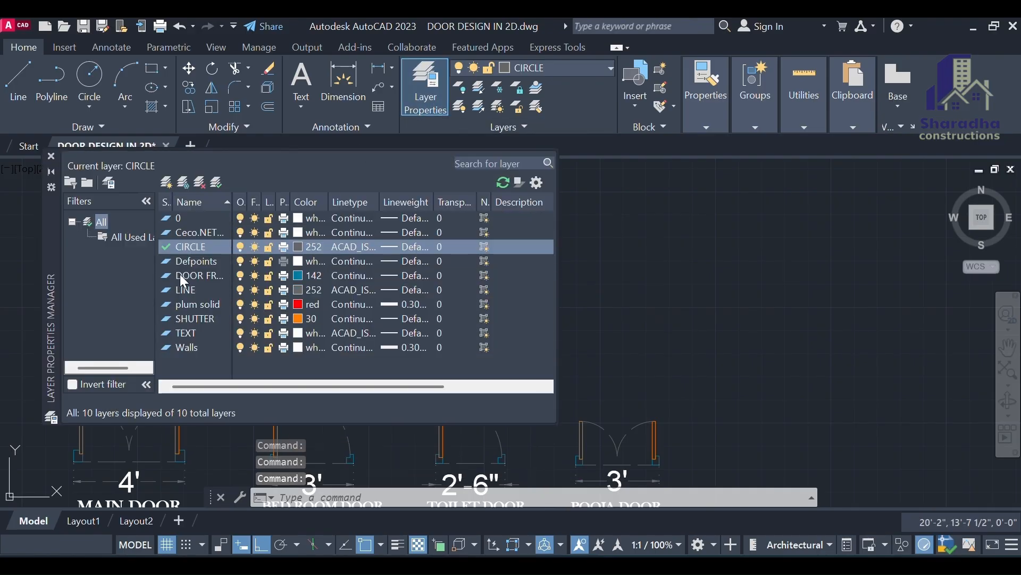
{"action": "double_click", "coordinate": [190, 278]}
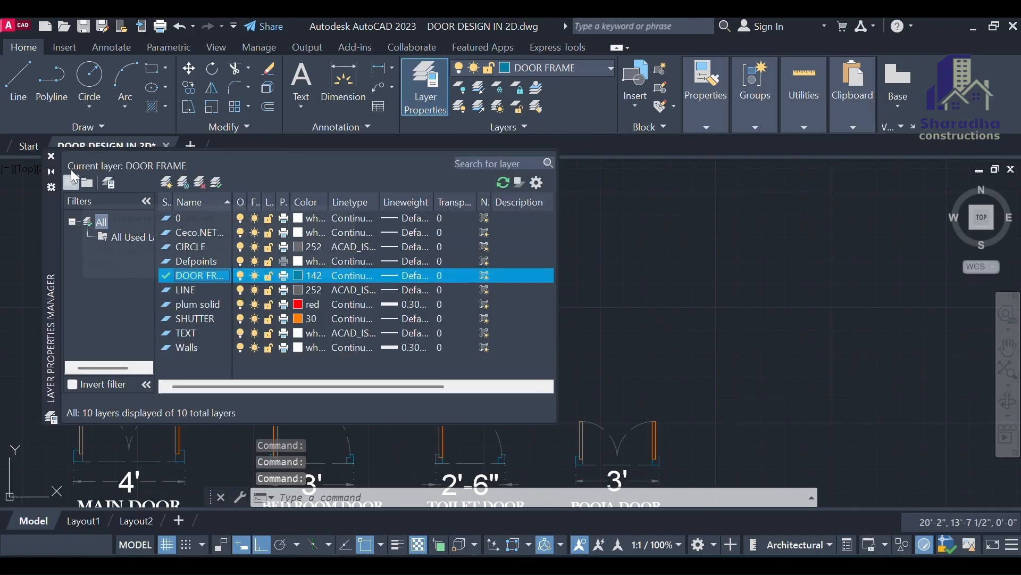
{"action": "left_click", "coordinate": [52, 157]}
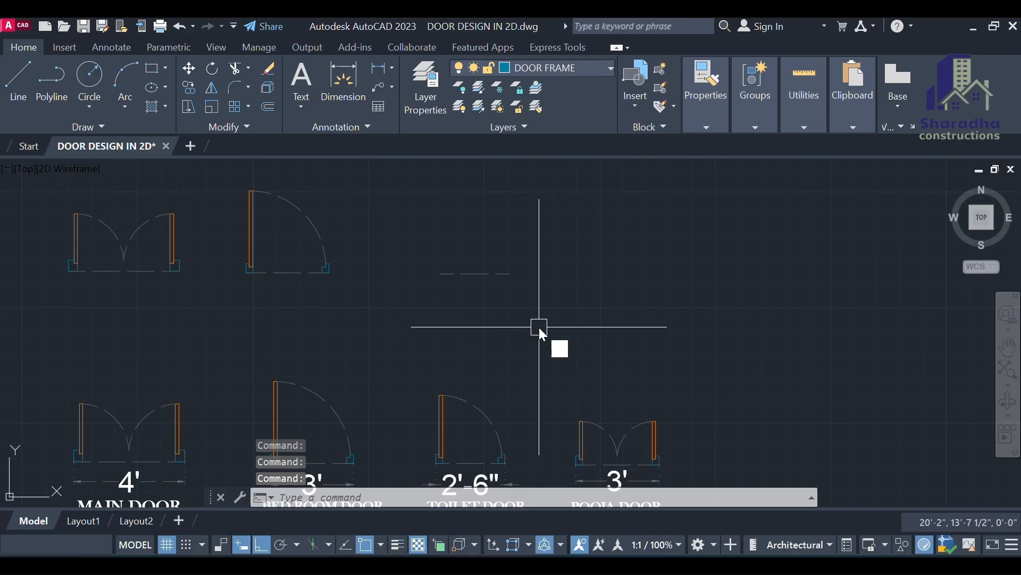
Draw the rebated frame polyline from the 2'6" line's left end: 4" up, 1.5" right, 1.5" down, 1.5" right, 2.5" down, 3" left.
{"action": "type", "text": "pl"}
{"action": "key", "text": "Return"}
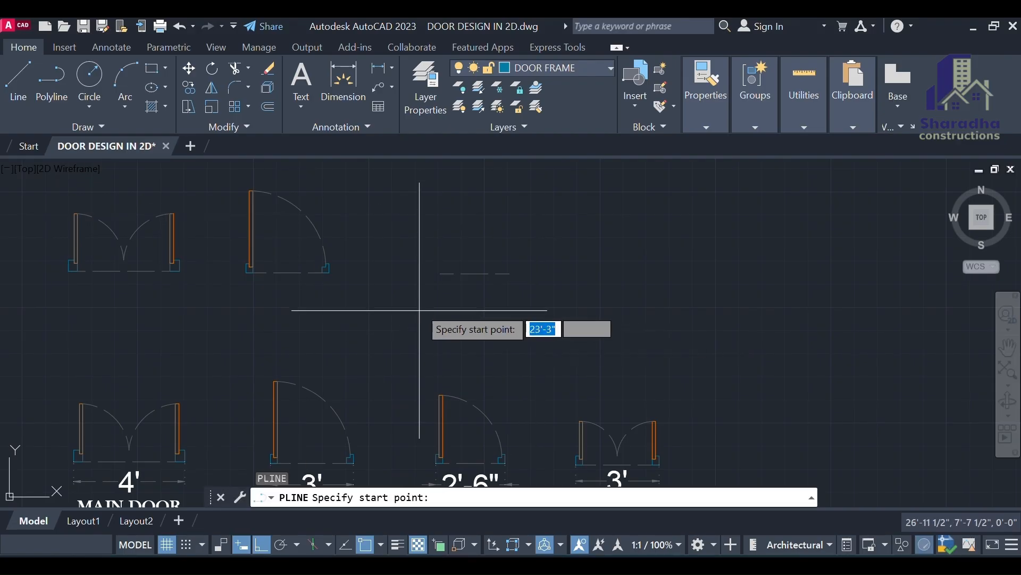
{"action": "left_click", "coordinate": [440, 274]}
{"action": "type", "text": "4\""}
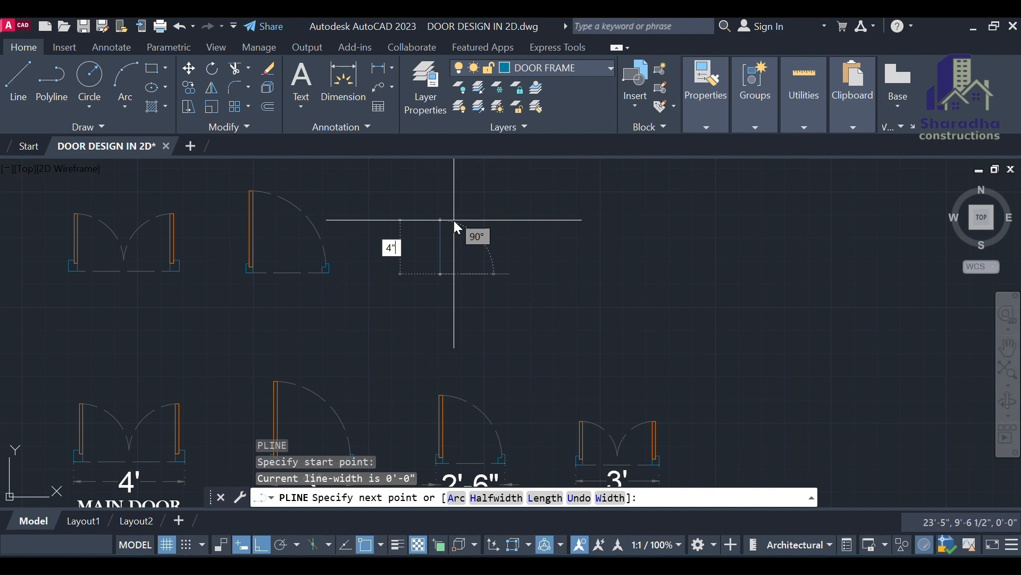
{"action": "key", "text": "Return"}
{"action": "scroll", "coordinate": [461, 221], "scroll_direction": "up", "scroll_amount": 3}
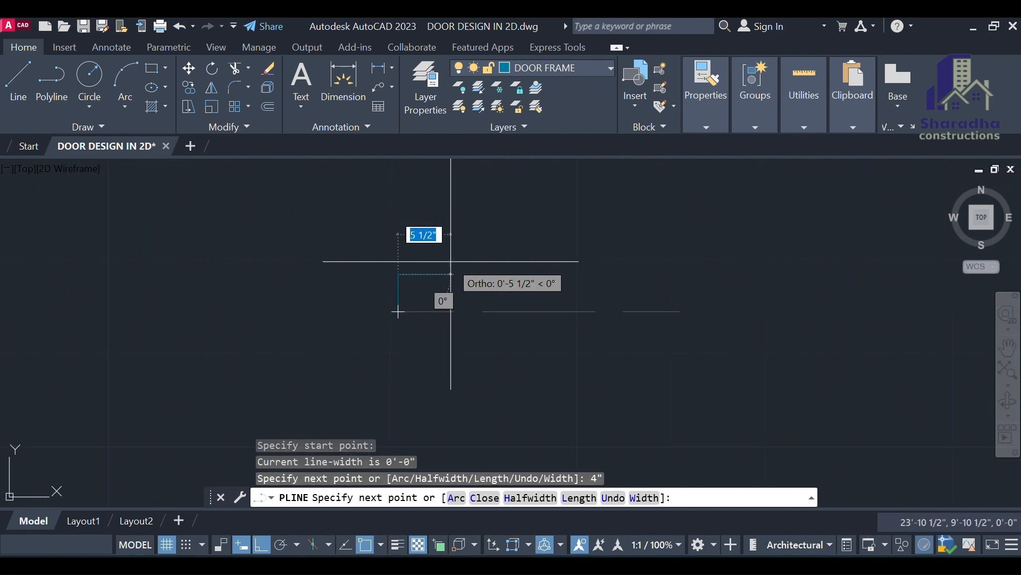
{"action": "type", "text": "1.5\""}
{"action": "key", "text": "Return"}
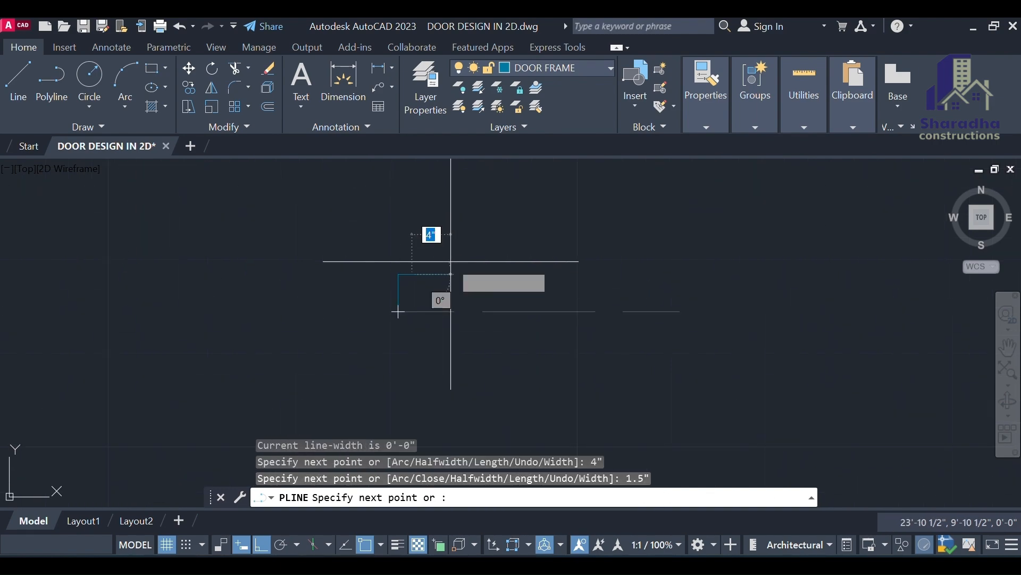
{"action": "type", "text": "1.5\""}
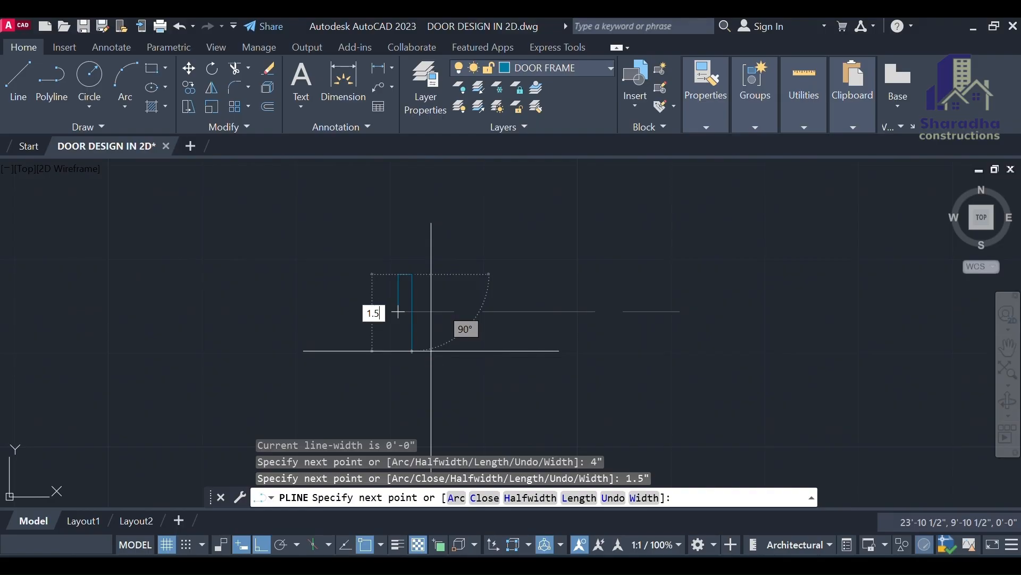
{"action": "key", "text": "Return"}
{"action": "type", "text": "1.5\""}
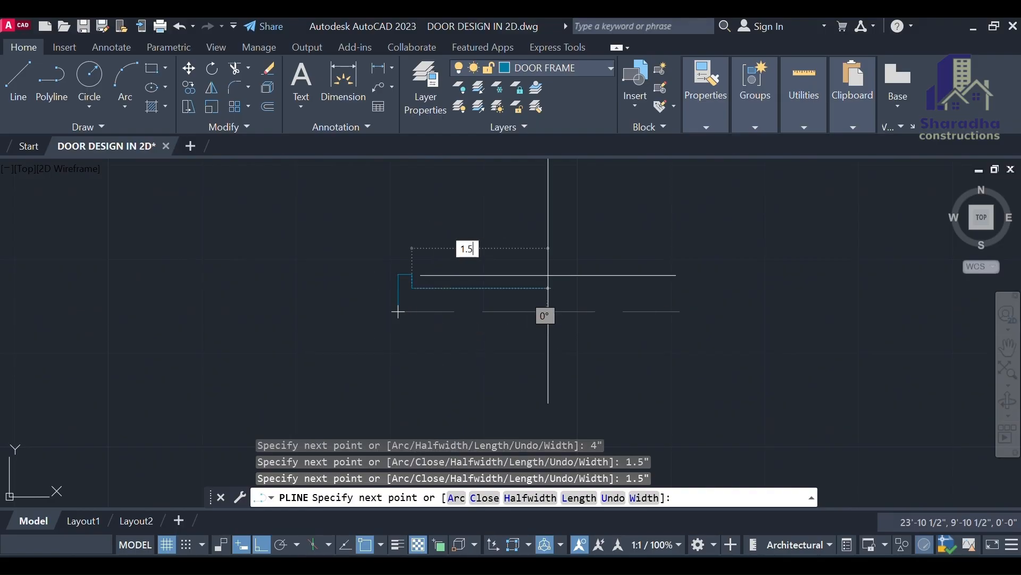
{"action": "key", "text": "Return"}
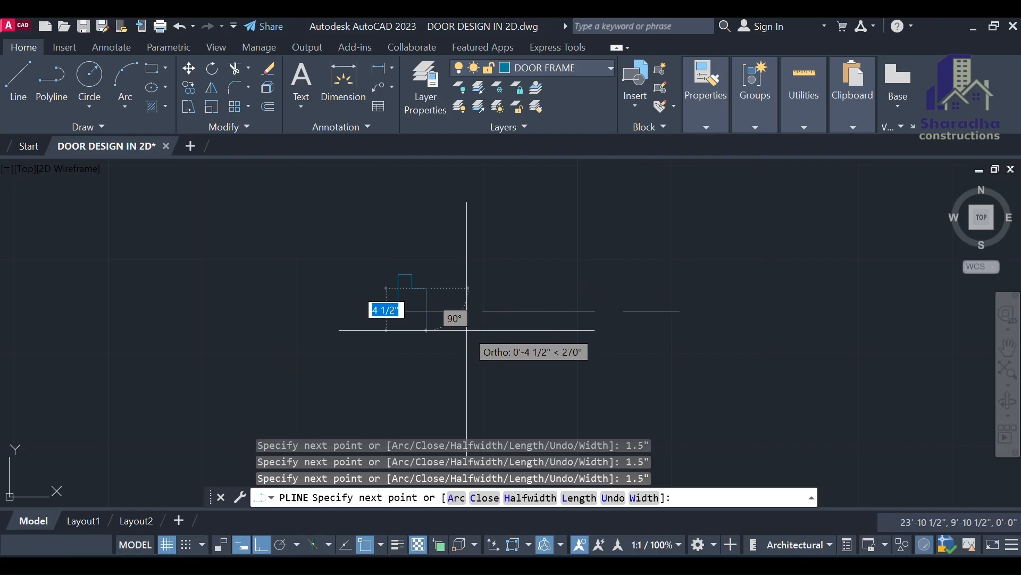
{"action": "type", "text": "2.5\""}
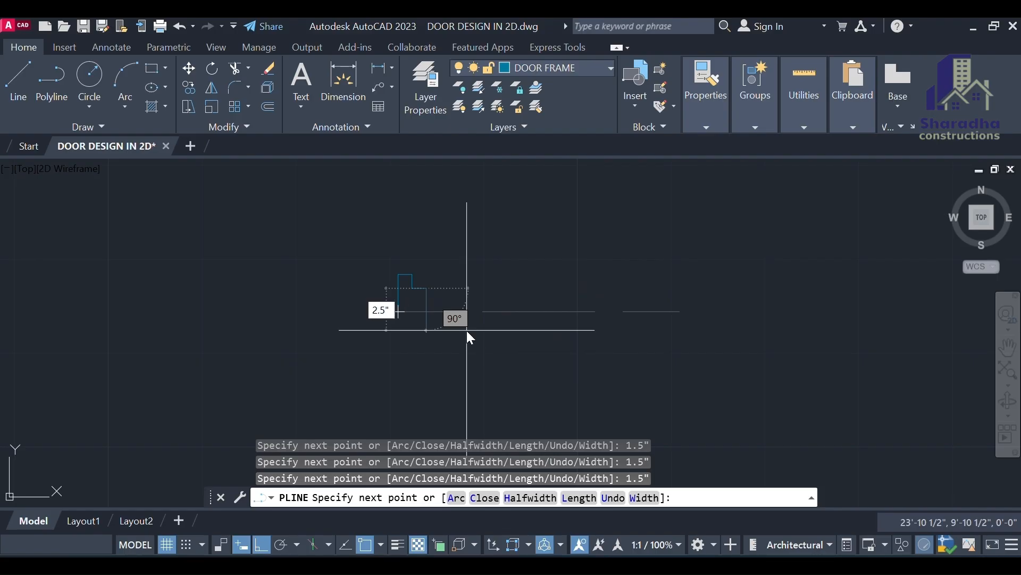
{"action": "key", "text": "Return"}
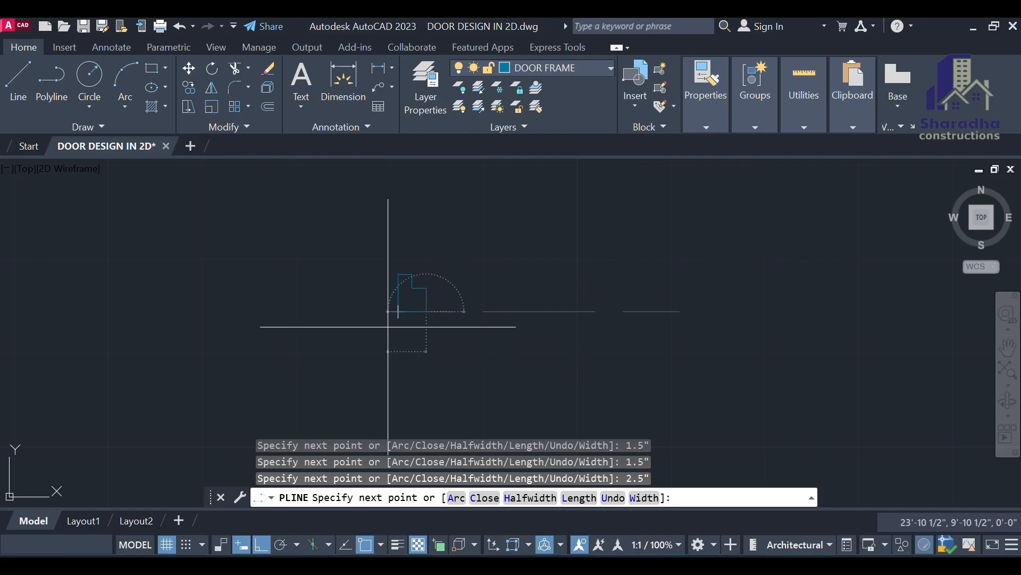
{"action": "type", "text": "3\""}
{"action": "key", "text": "Return"}
{"action": "key", "text": "Escape"}
Mirror the rebated frame about a vertical axis through the 2'6" line's midpoint, keeping the original.
{"action": "left_click", "coordinate": [418, 288]}
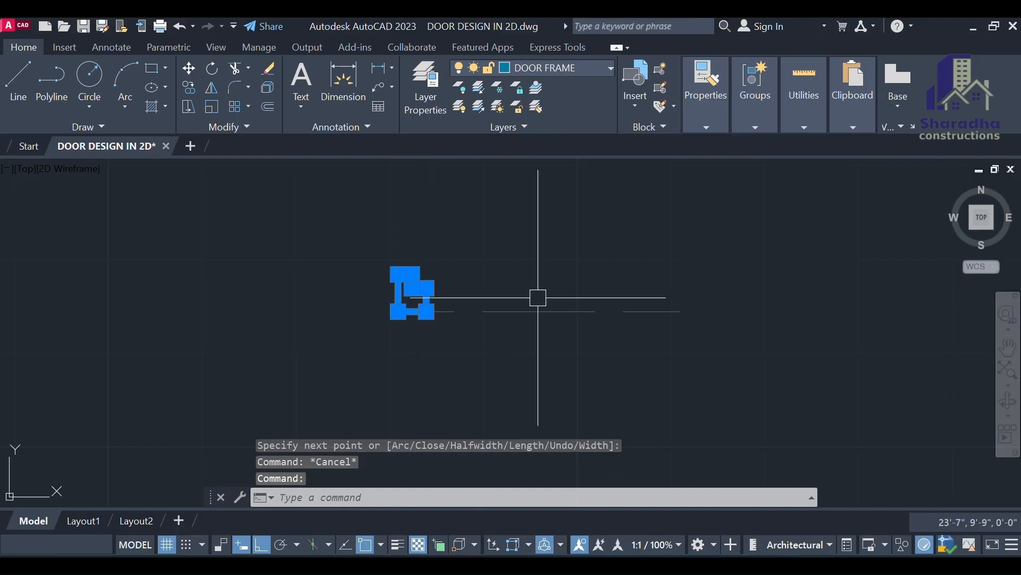
{"action": "type", "text": "mi"}
{"action": "key", "text": "Return"}
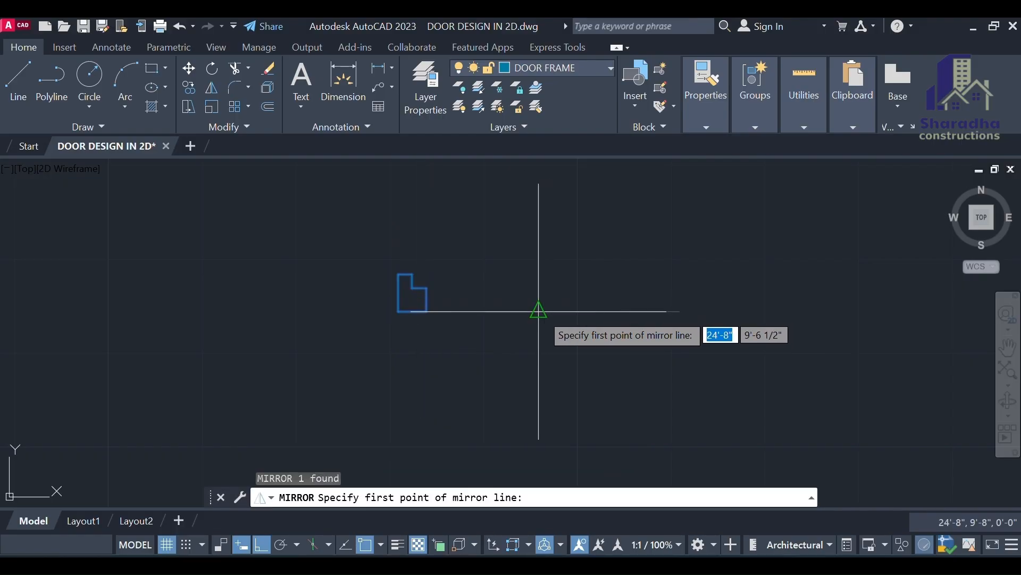
{"action": "left_click", "coordinate": [539, 312]}
{"action": "left_click", "coordinate": [540, 252]}
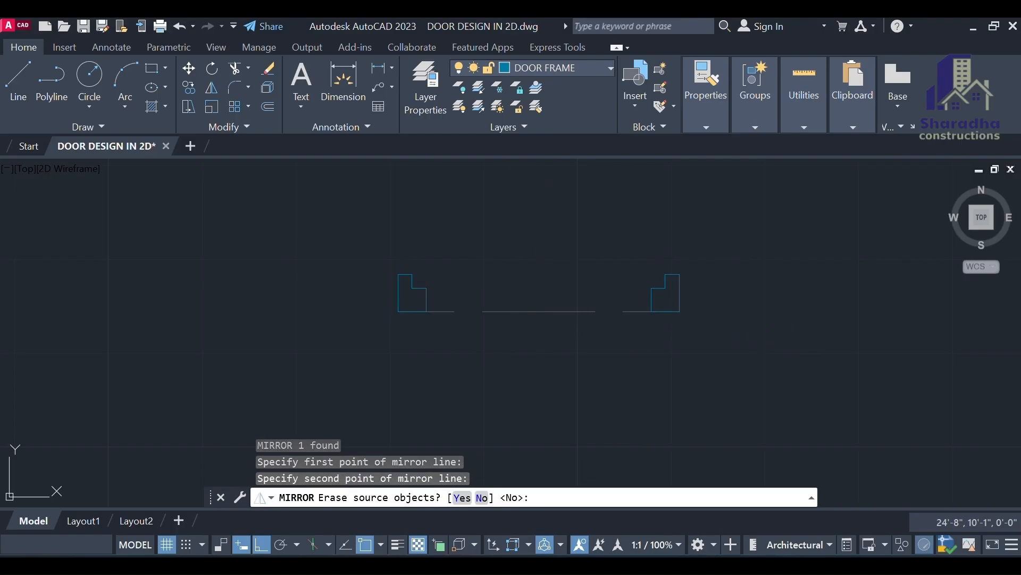
{"action": "key", "text": "Return"}
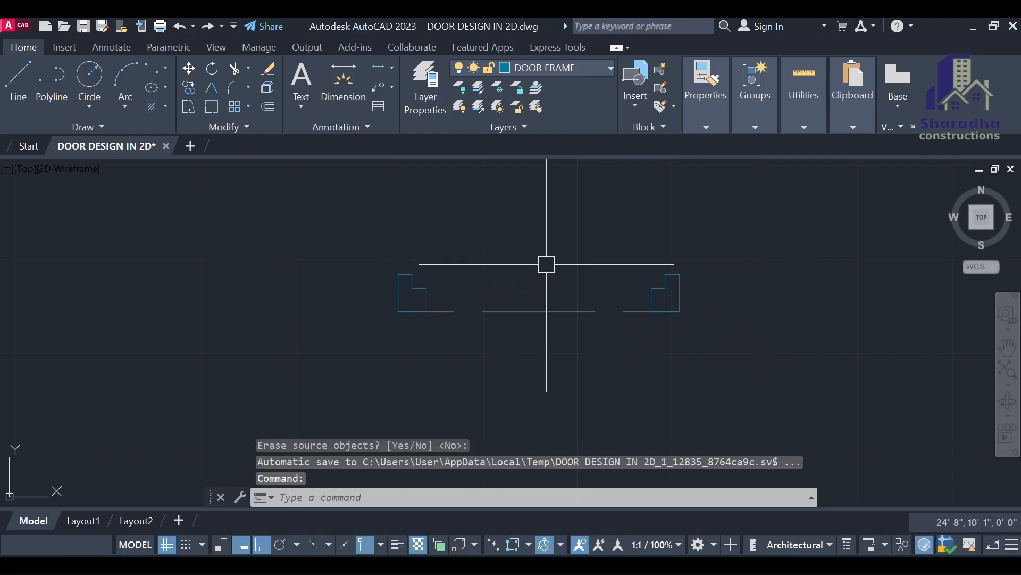
Add a horizontal linear dimension between the rebates of the two new frames, placed below the door line.
{"action": "type", "text": "DLI"}
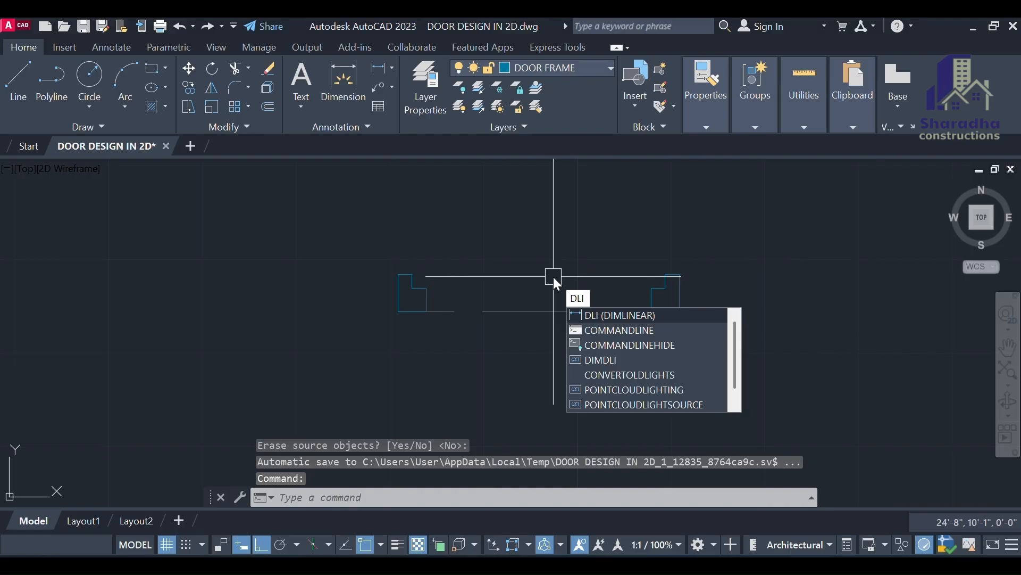
{"action": "key", "text": "Return"}
{"action": "scroll", "coordinate": [405, 298], "scroll_direction": "up", "scroll_amount": 2}
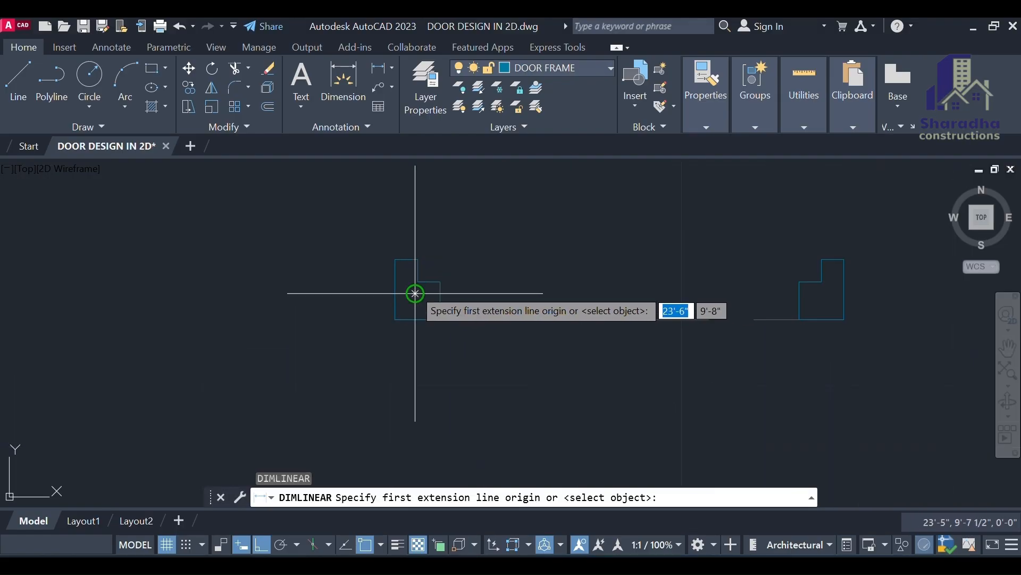
{"action": "left_click", "coordinate": [415, 293]}
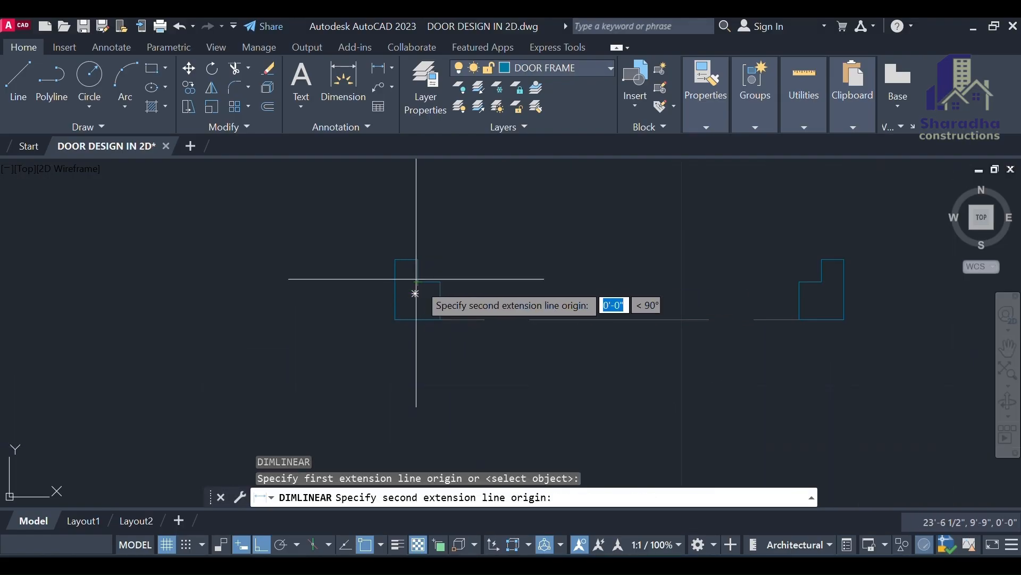
{"action": "left_click", "coordinate": [822, 274]}
{"action": "scroll", "coordinate": [750, 359], "scroll_direction": "down", "scroll_amount": 3}
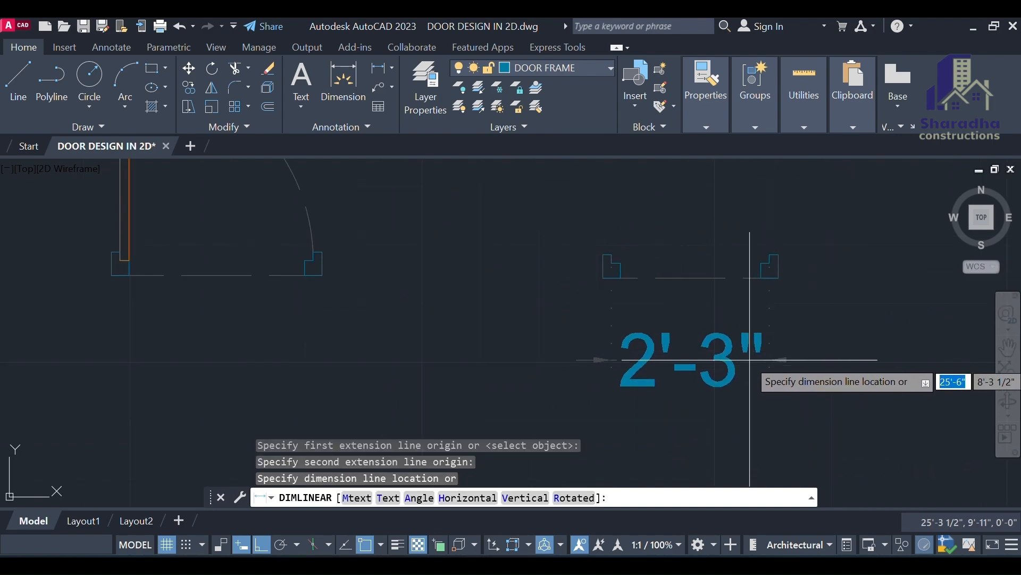
{"action": "left_click", "coordinate": [761, 352]}
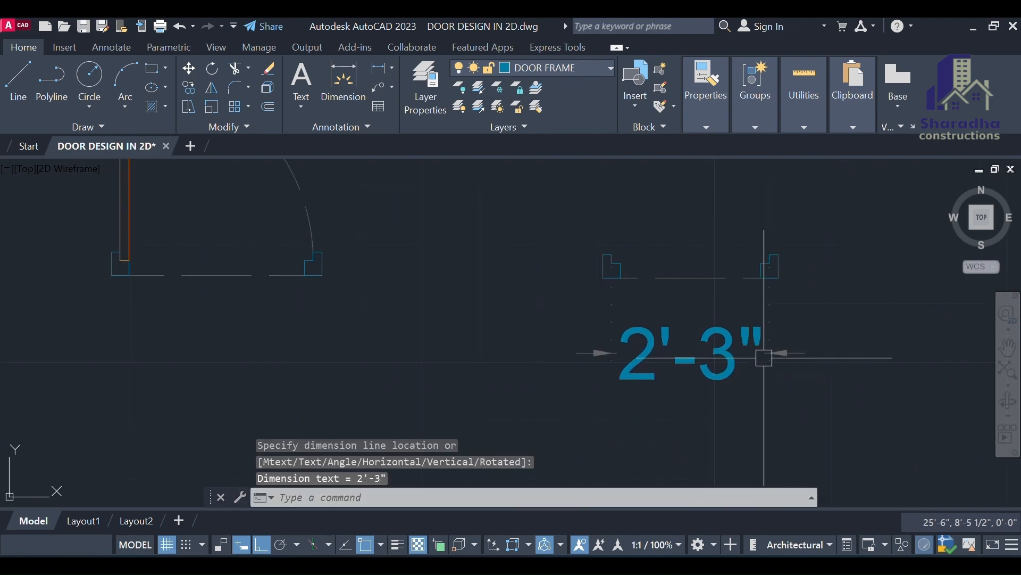
Make SHUTTER the current layer and close the layer manager.
{"action": "left_click", "coordinate": [434, 94]}
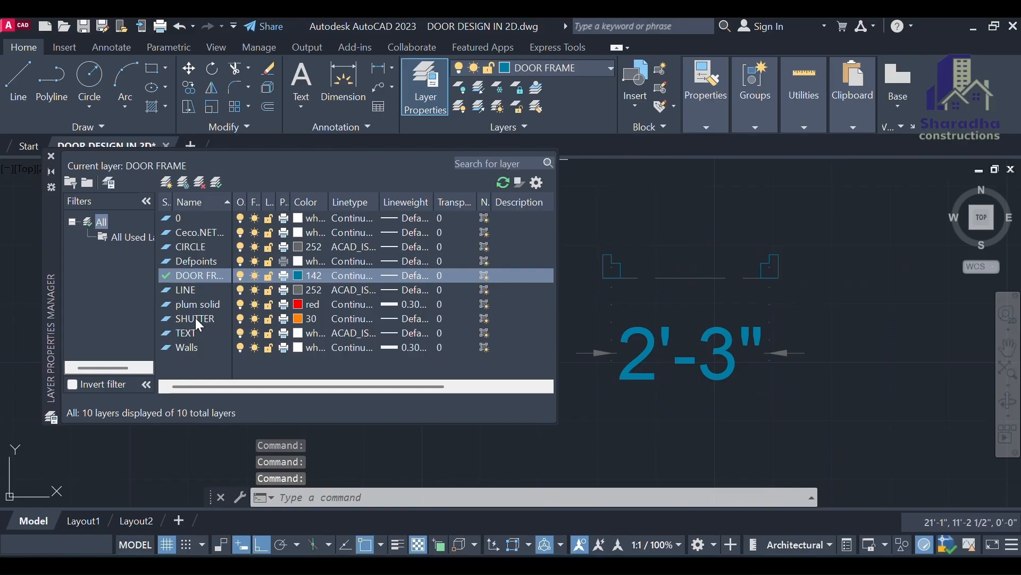
{"action": "double_click", "coordinate": [196, 318]}
{"action": "left_click", "coordinate": [51, 155]}
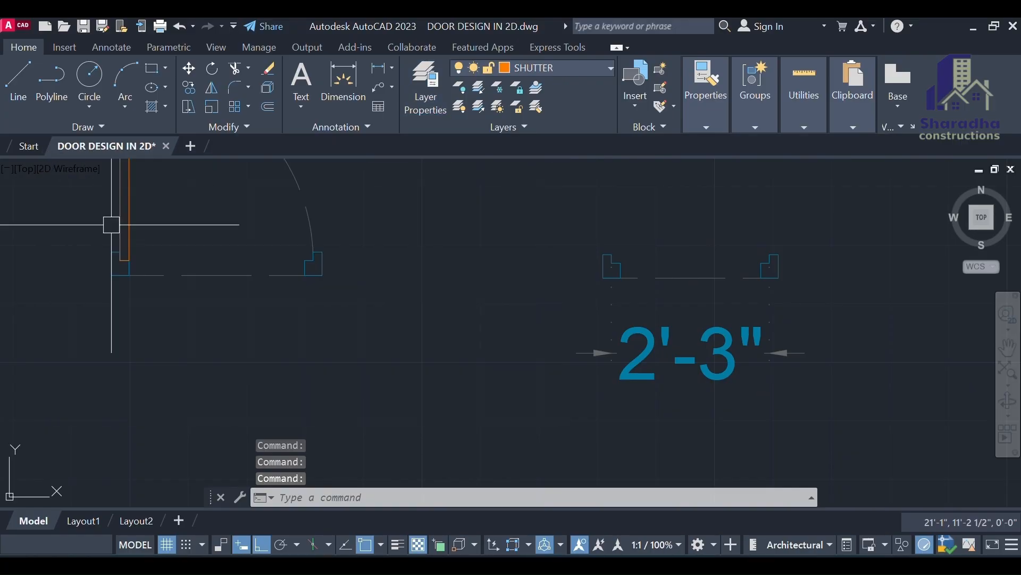
Draw a 1.5" by 2'3" shutter rectangle in the empty space left of the new 2'6" door frames.
{"action": "type", "text": "rec"}
{"action": "key", "text": "Return"}
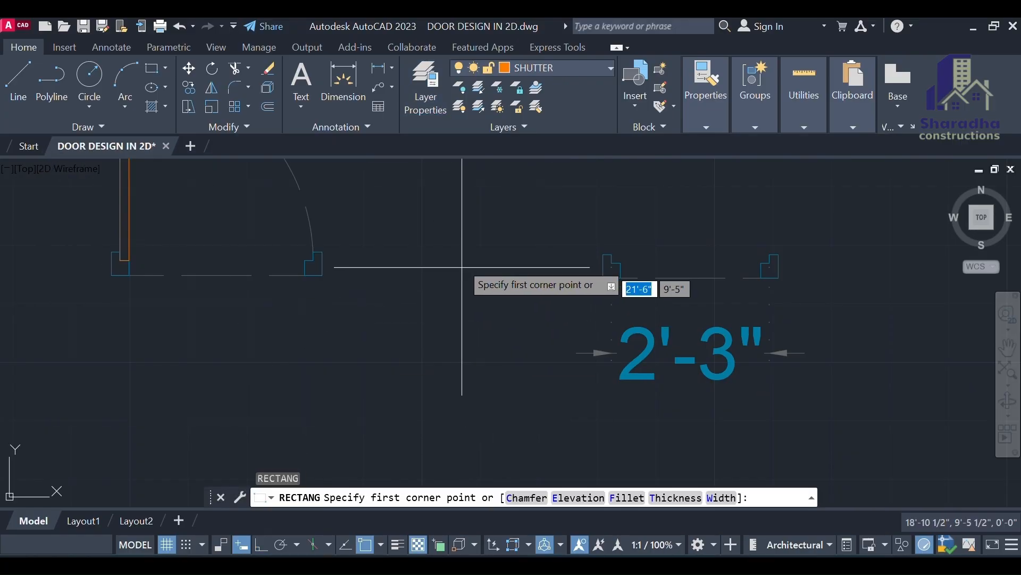
{"action": "left_click", "coordinate": [450, 228]}
{"action": "type", "text": "1."}
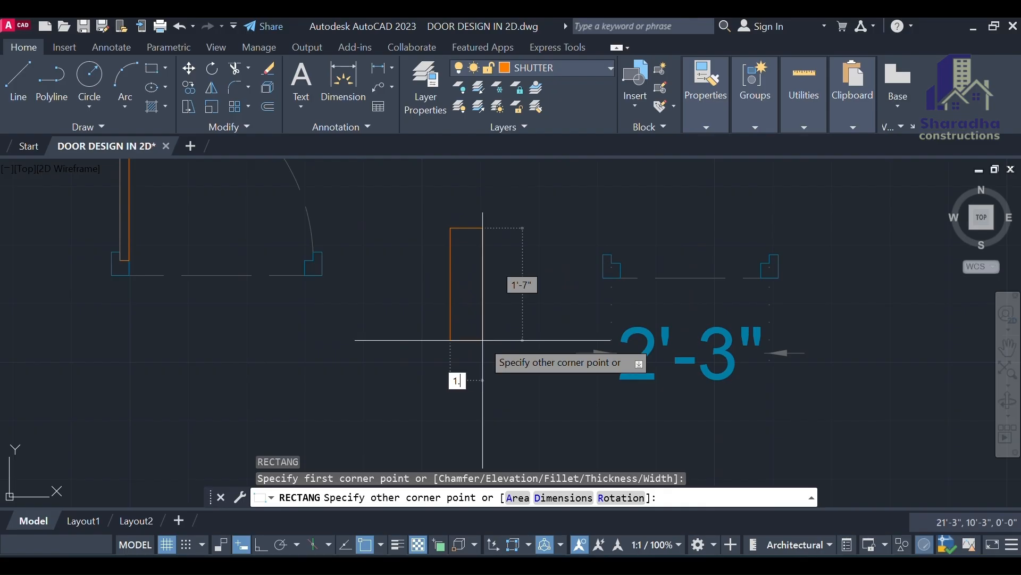
{"action": "type", "text": "5\""}
{"action": "key", "text": "Tab"}
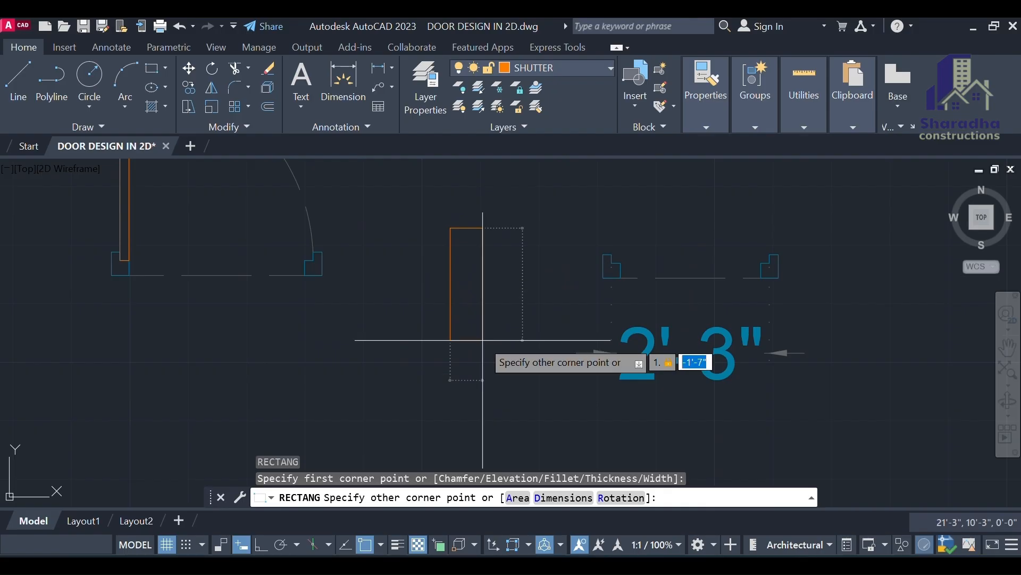
{"action": "type", "text": "2'3"}
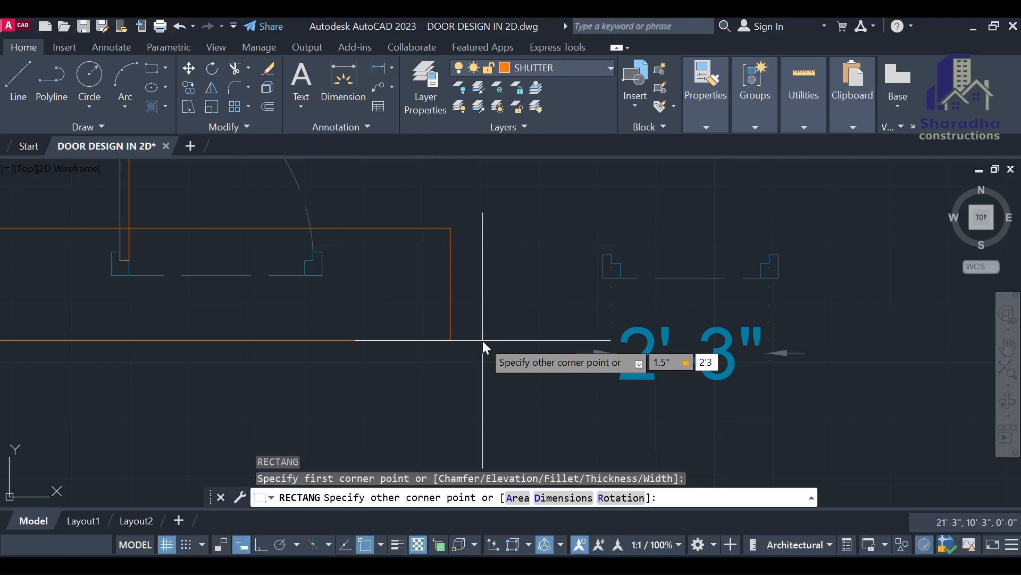
{"action": "type", "text": "\""}
{"action": "key", "text": "Return"}
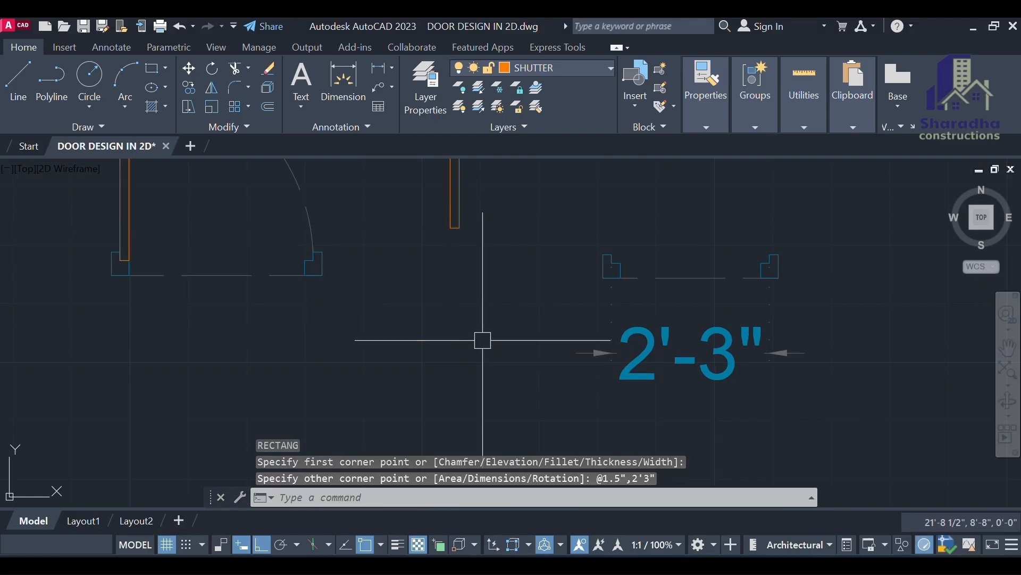
Move the shutter by its lower-left corner onto the inner rebate corner of the 2'6" door's left frame.
{"action": "left_click", "coordinate": [459, 232]}
{"action": "type", "text": "m"}
{"action": "key", "text": "Return"}
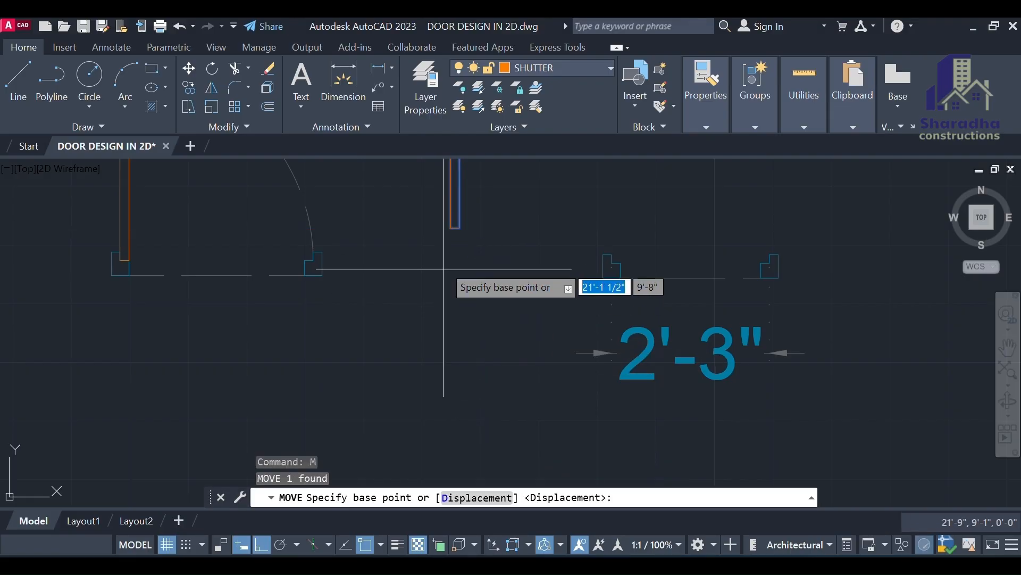
{"action": "left_click", "coordinate": [450, 228]}
{"action": "scroll", "coordinate": [497, 223], "scroll_direction": "up", "scroll_amount": 5}
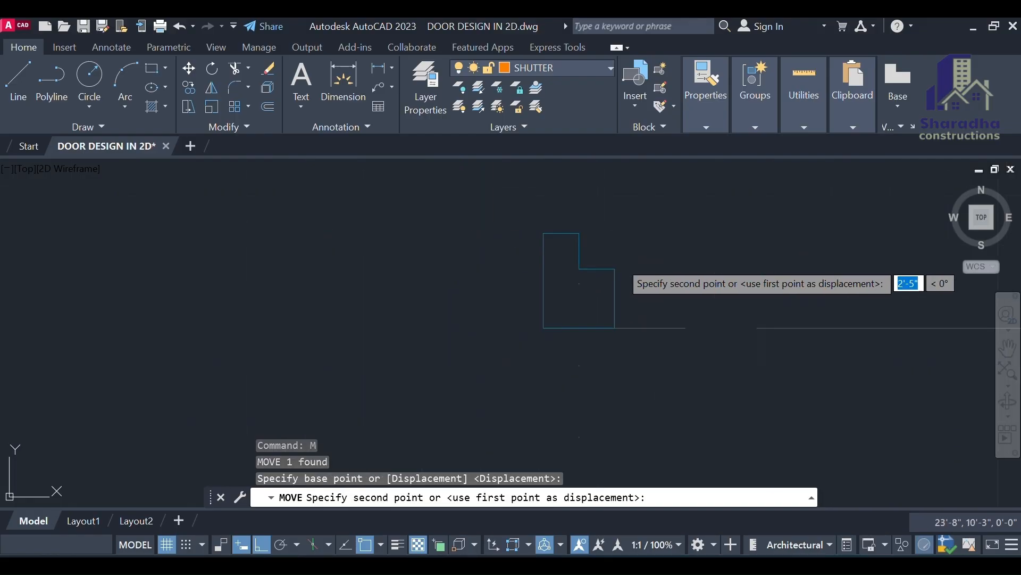
{"action": "left_click", "coordinate": [579, 269]}
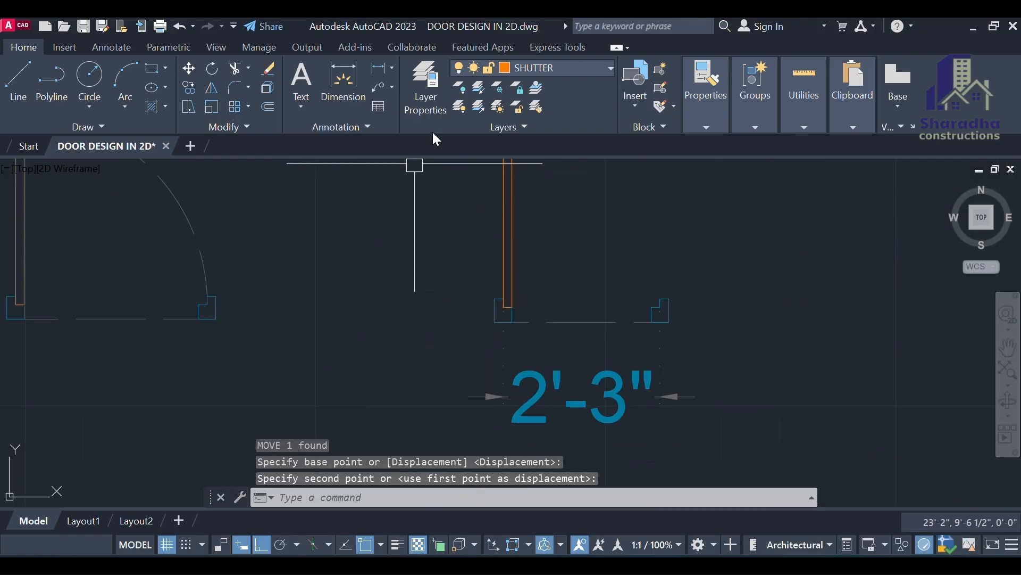
Make CIRCLE the current layer and close the layer manager.
{"action": "left_click", "coordinate": [440, 93]}
{"action": "double_click", "coordinate": [198, 246]}
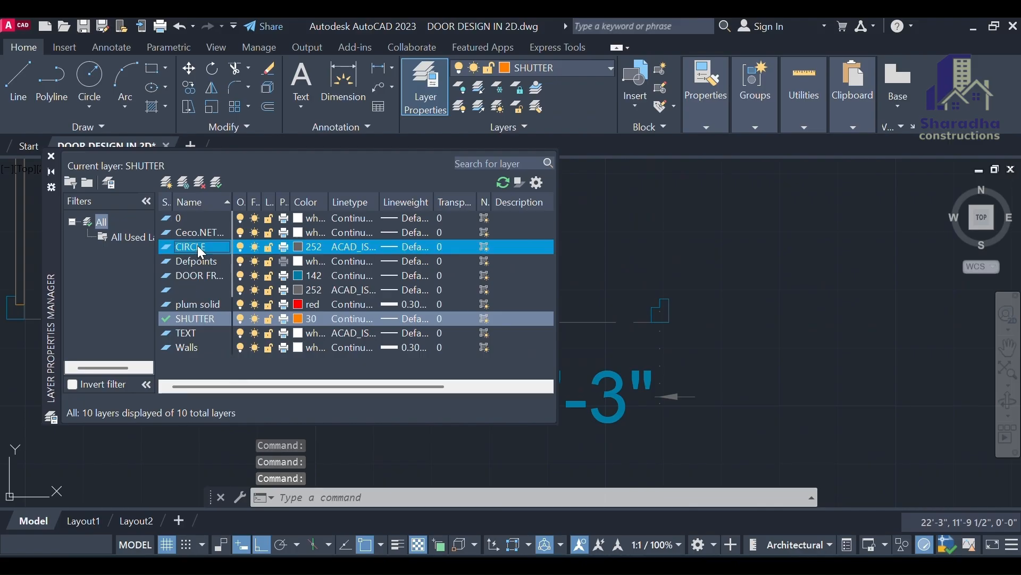
{"action": "left_click", "coordinate": [51, 156]}
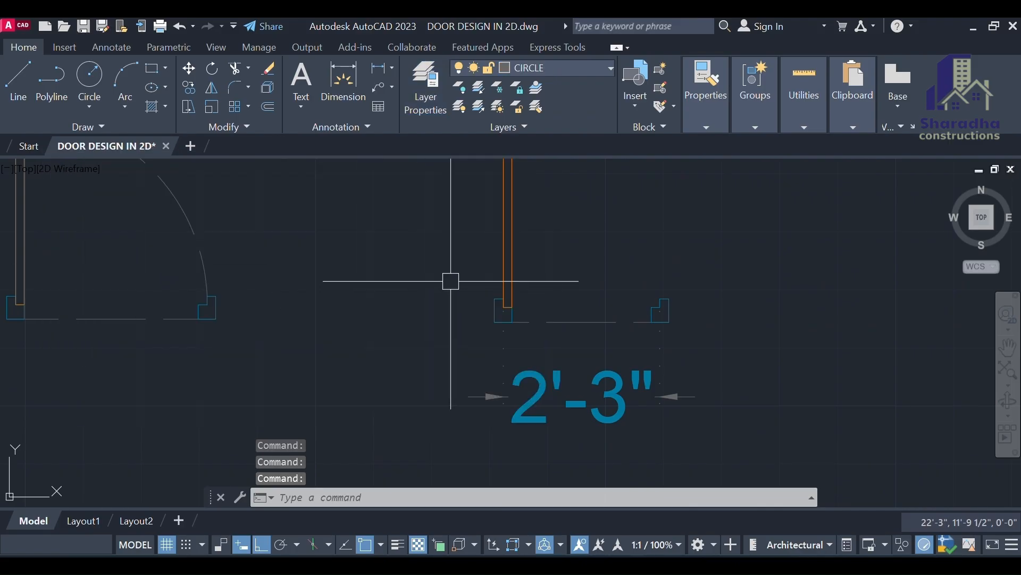
Draw the swing circle centred on the shutter's lower-left corner, with its radius reaching the shutter's upper-right corner.
{"action": "type", "text": "c"}
{"action": "key", "text": "Return"}
{"action": "scroll", "coordinate": [506, 311], "scroll_direction": "up", "scroll_amount": 6}
{"action": "left_click", "coordinate": [488, 298]}
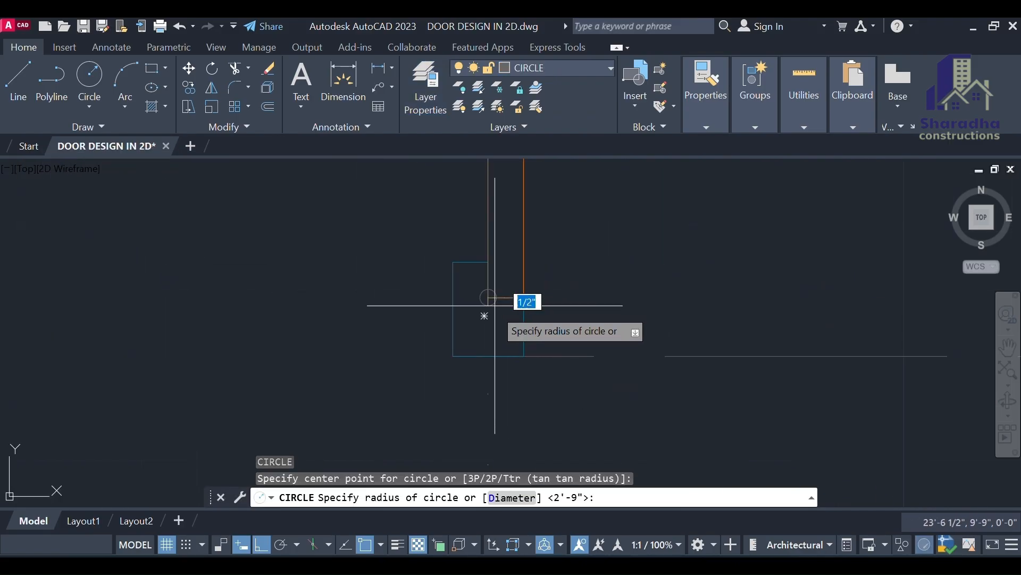
{"action": "scroll", "coordinate": [463, 391], "scroll_direction": "down", "scroll_amount": 6}
{"action": "scroll", "coordinate": [475, 213], "scroll_direction": "up", "scroll_amount": 8}
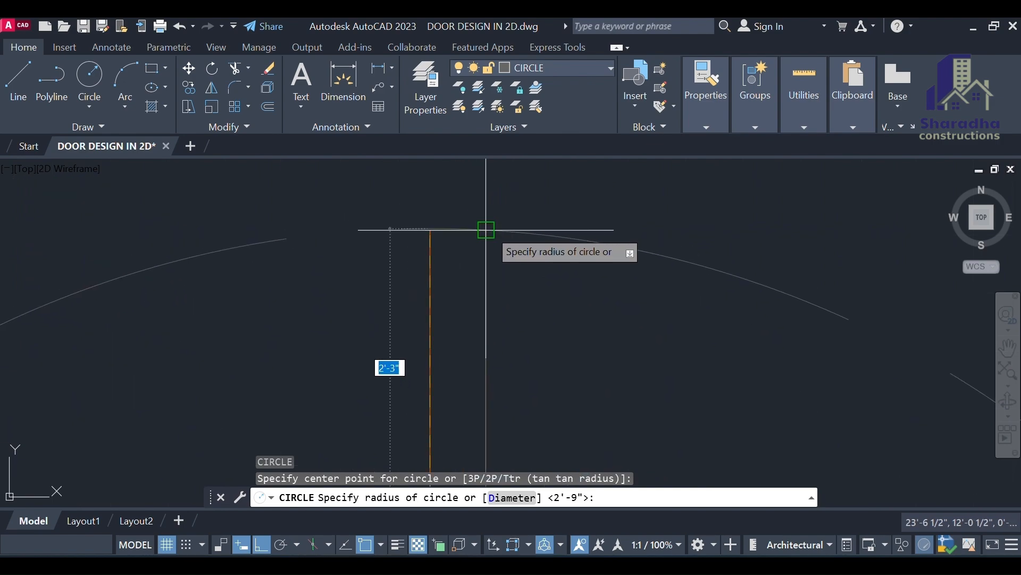
{"action": "left_click", "coordinate": [485, 230]}
{"action": "scroll", "coordinate": [543, 250], "scroll_direction": "down", "scroll_amount": 3}
{"action": "key", "text": "Escape"}
{"action": "key", "text": "Escape"}
{"action": "key", "text": "Escape"}
Trim the circle to the swing arc between the shutter and the right frame, and erase the leftover piece.
{"action": "type", "text": "tr"}
{"action": "key", "text": "Return"}
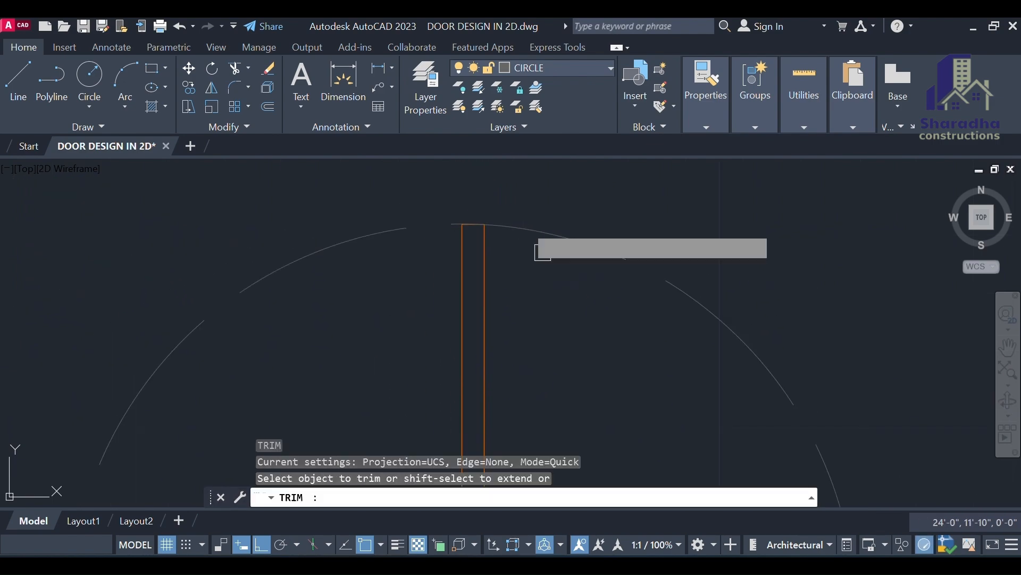
{"action": "scroll", "coordinate": [472, 218], "scroll_direction": "down", "scroll_amount": 4}
{"action": "left_click", "coordinate": [452, 219]}
{"action": "scroll", "coordinate": [588, 315], "scroll_direction": "up", "scroll_amount": 6}
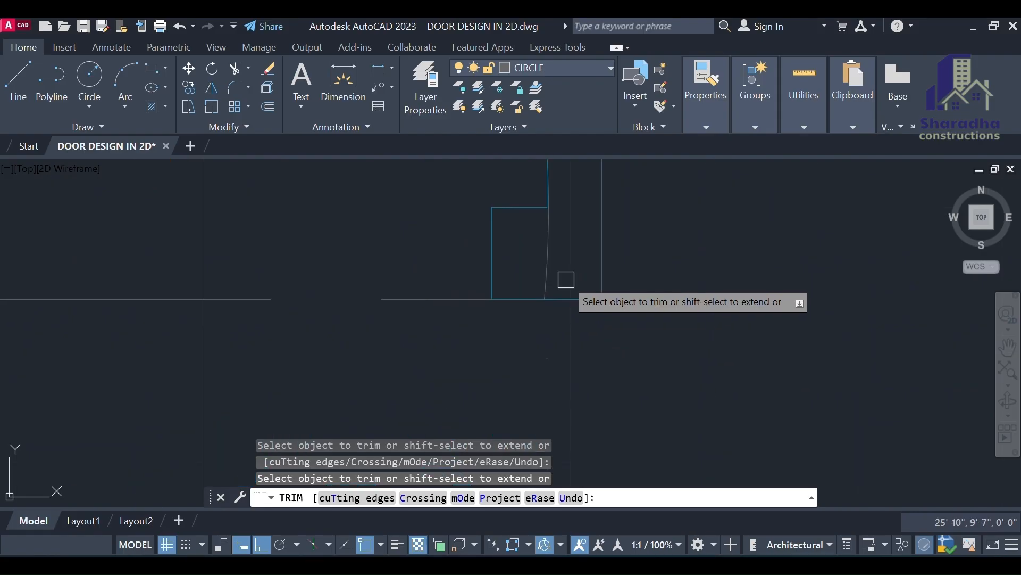
{"action": "key", "text": "Escape"}
{"action": "scroll", "coordinate": [541, 326], "scroll_direction": "down", "scroll_amount": 3}
{"action": "left_click", "coordinate": [540, 326]}
{"action": "type", "text": "e"}
{"action": "key", "text": "Return"}
{"action": "scroll", "coordinate": [399, 327], "scroll_direction": "down", "scroll_amount": 4}
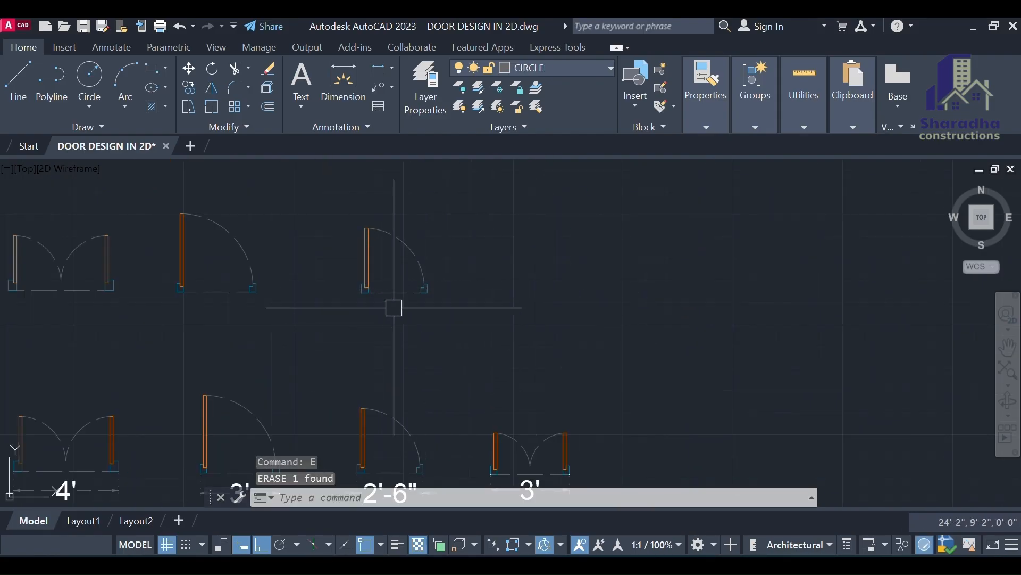
Draw a 3' horizontal line in the empty space to the right of the new toilet door.
{"action": "scroll", "coordinate": [380, 321], "scroll_direction": "down", "scroll_amount": 3}
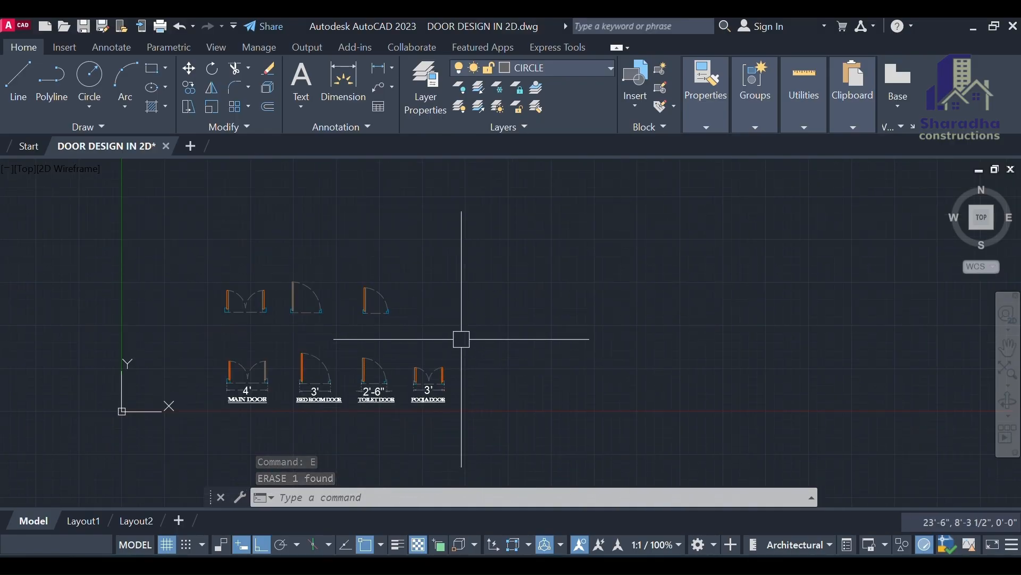
{"action": "scroll", "coordinate": [424, 415], "scroll_direction": "up", "scroll_amount": 2}
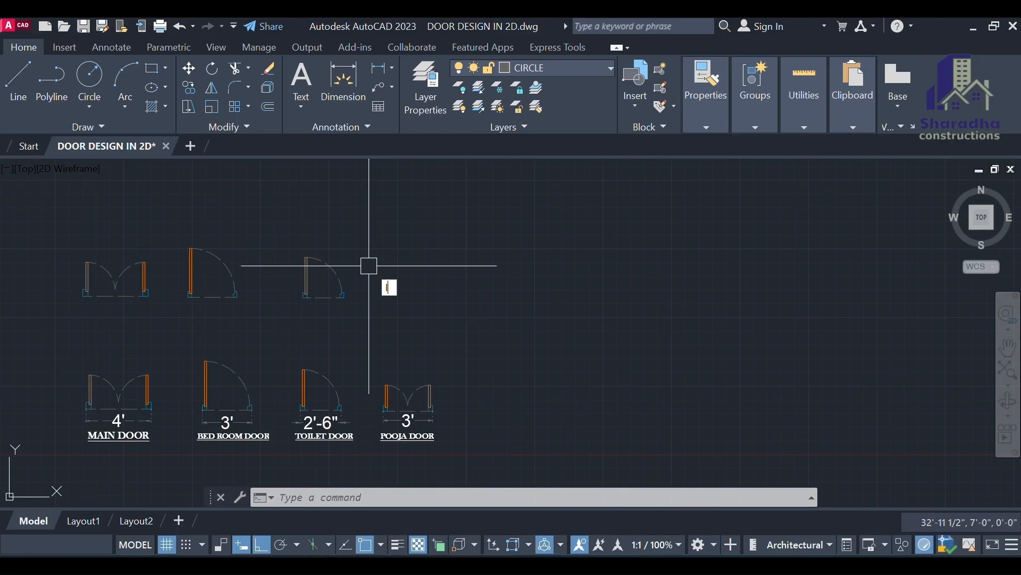
{"action": "key", "text": "Return"}
{"action": "scroll", "coordinate": [387, 308], "scroll_direction": "up", "scroll_amount": 4}
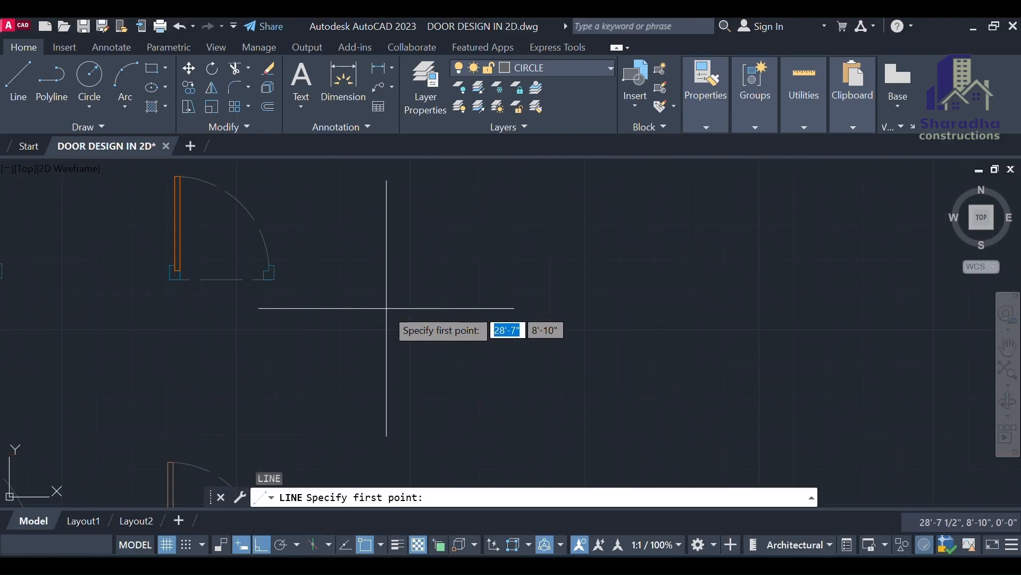
{"action": "left_click", "coordinate": [402, 293]}
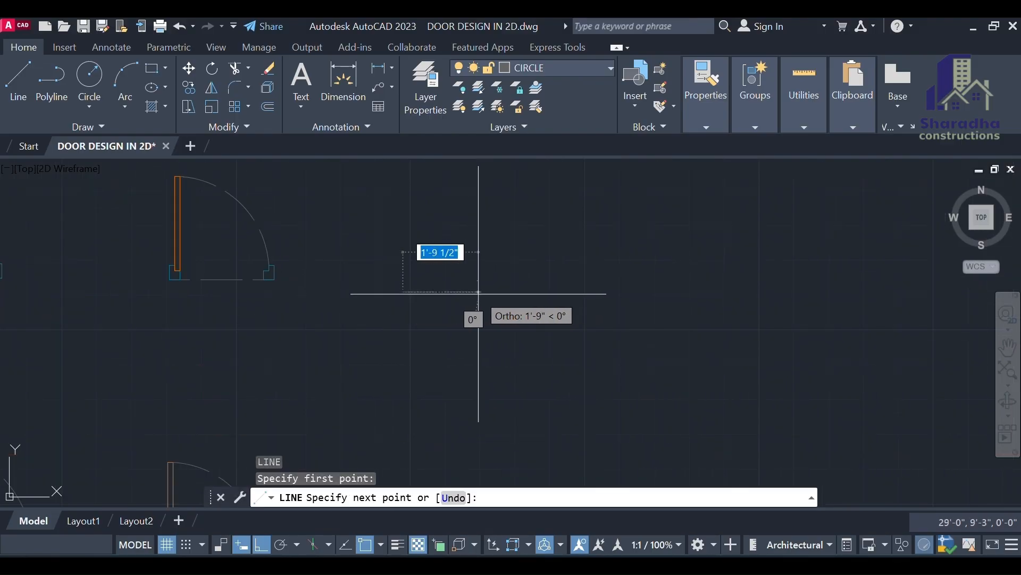
{"action": "type", "text": "3'"}
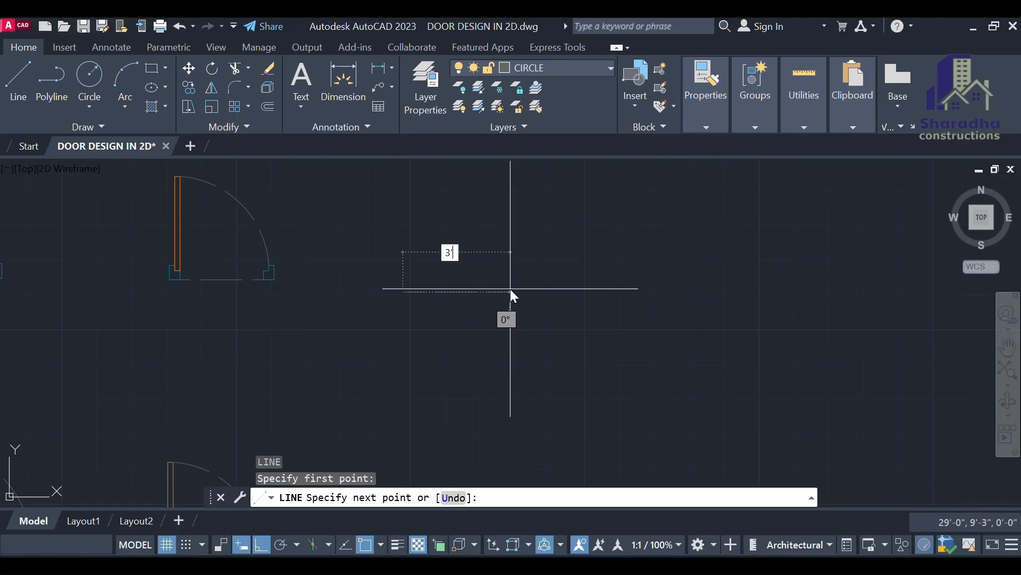
{"action": "key", "text": "Return"}
{"action": "key", "text": "Escape"}
Make DOOR FRAME the current layer and close the layer manager.
{"action": "left_click", "coordinate": [420, 81]}
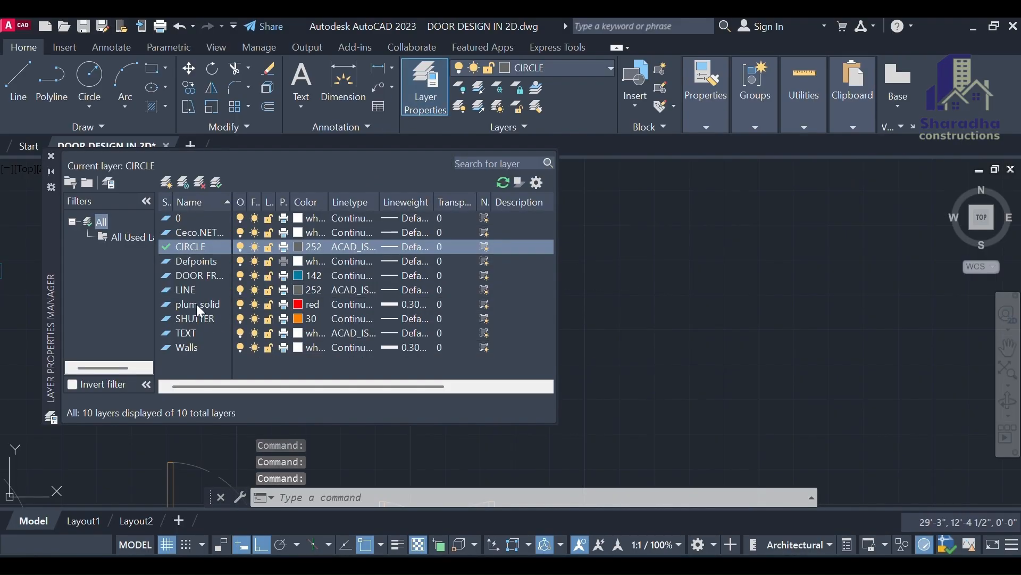
{"action": "double_click", "coordinate": [200, 276]}
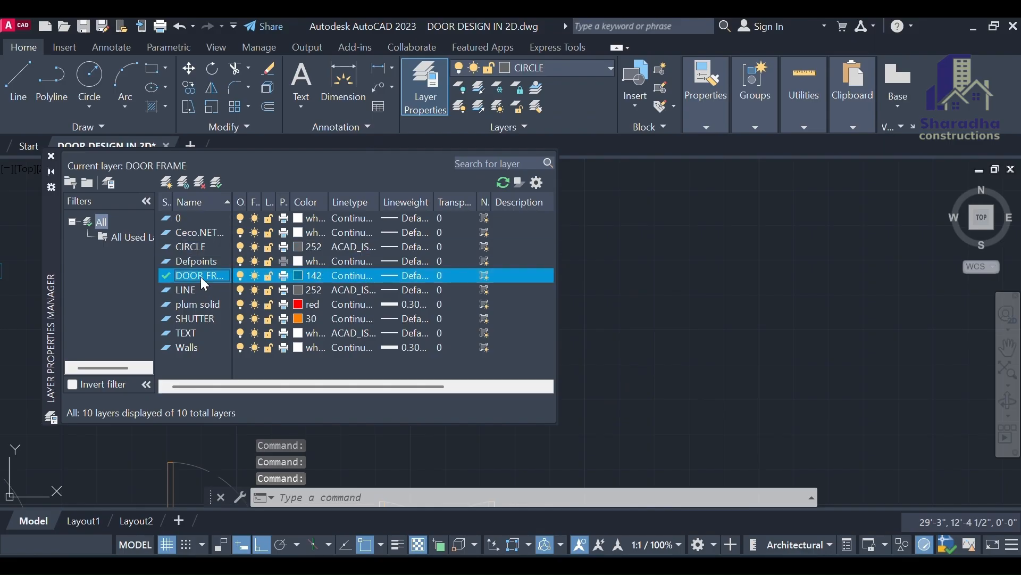
{"action": "left_click", "coordinate": [52, 157]}
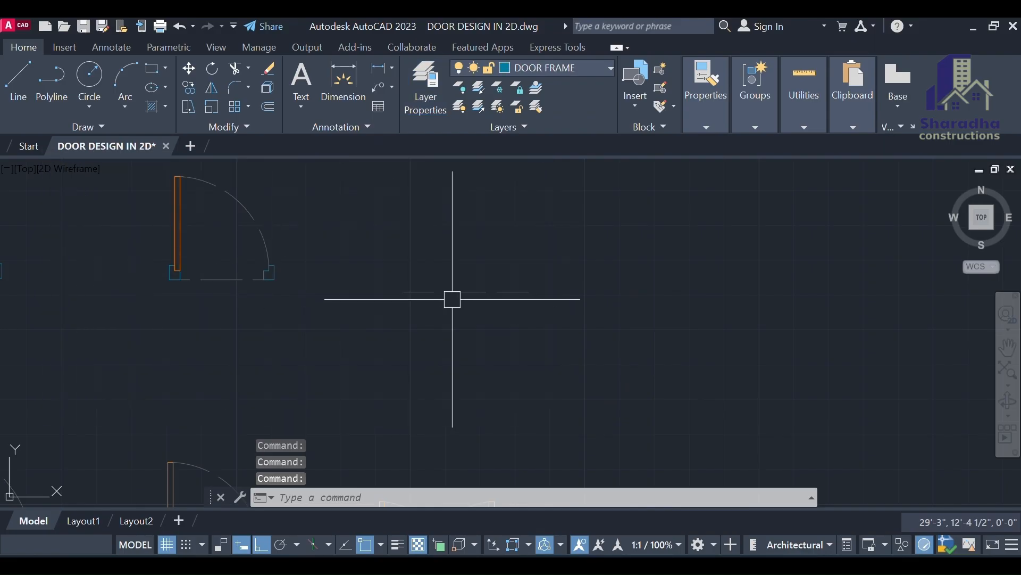
Draw the rebated frame polyline from the 3' line's left end: 4" up, 1.5" right, 1.5" down, 1.5" right, 2.5" down, 3" left.
{"action": "type", "text": "pl"}
{"action": "key", "text": "Return"}
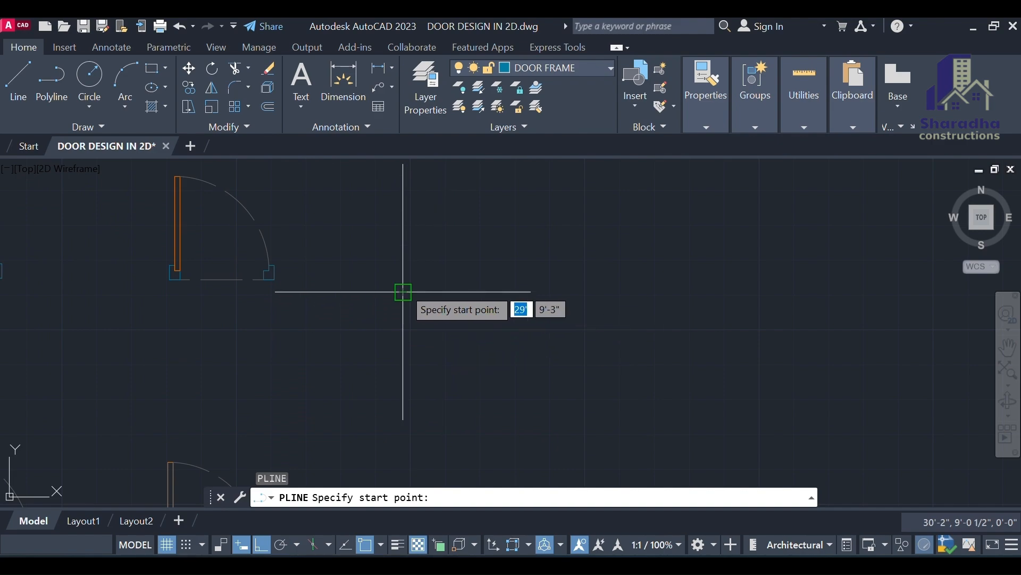
{"action": "left_click", "coordinate": [403, 292]}
{"action": "type", "text": "4"}
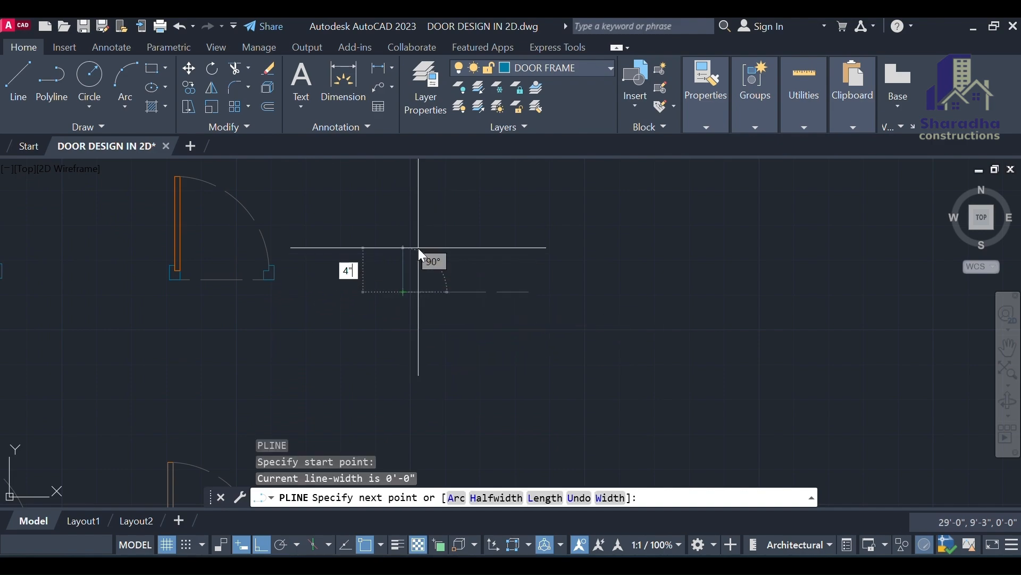
{"action": "key", "text": "Return"}
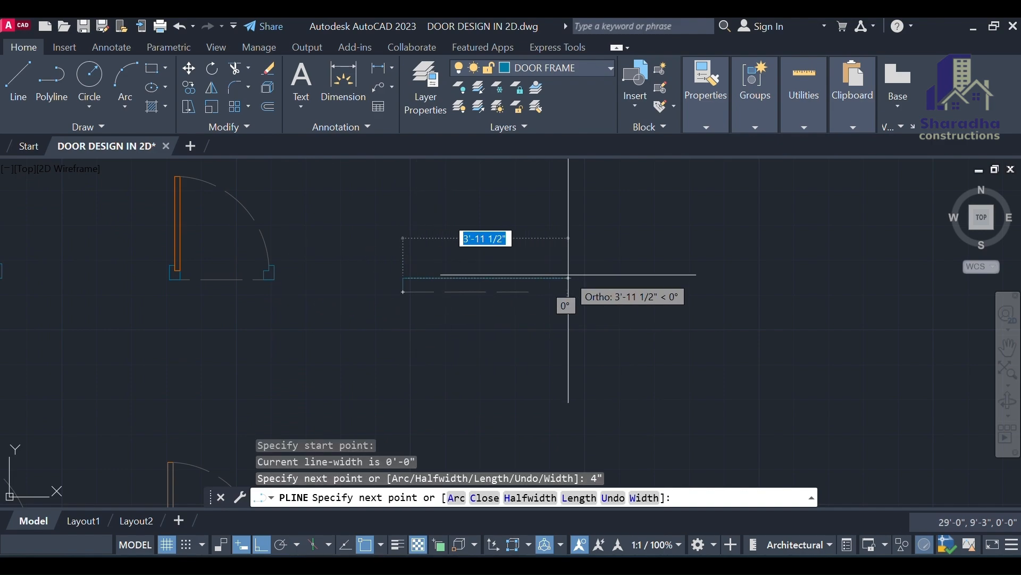
{"action": "type", "text": "1"}
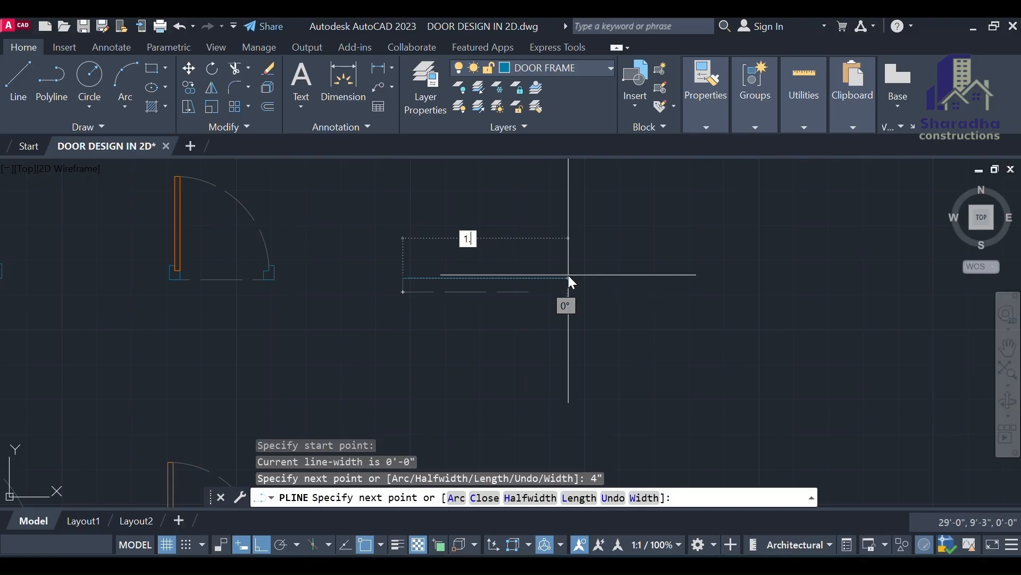
{"action": "type", "text": ".5"}
{"action": "key", "text": "Return"}
{"action": "scroll", "coordinate": [395, 318], "scroll_direction": "up", "scroll_amount": 2}
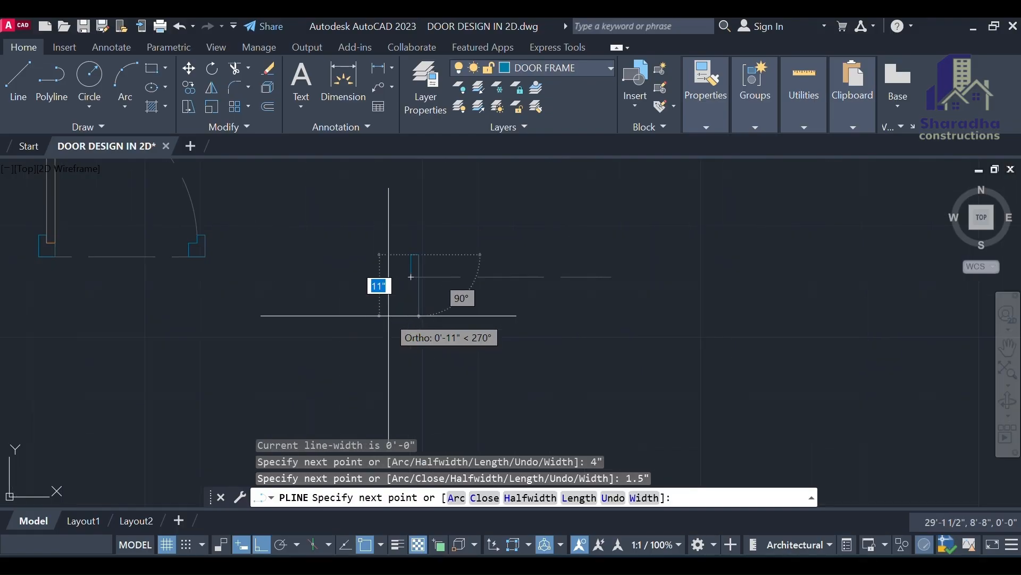
{"action": "type", "text": "1"}
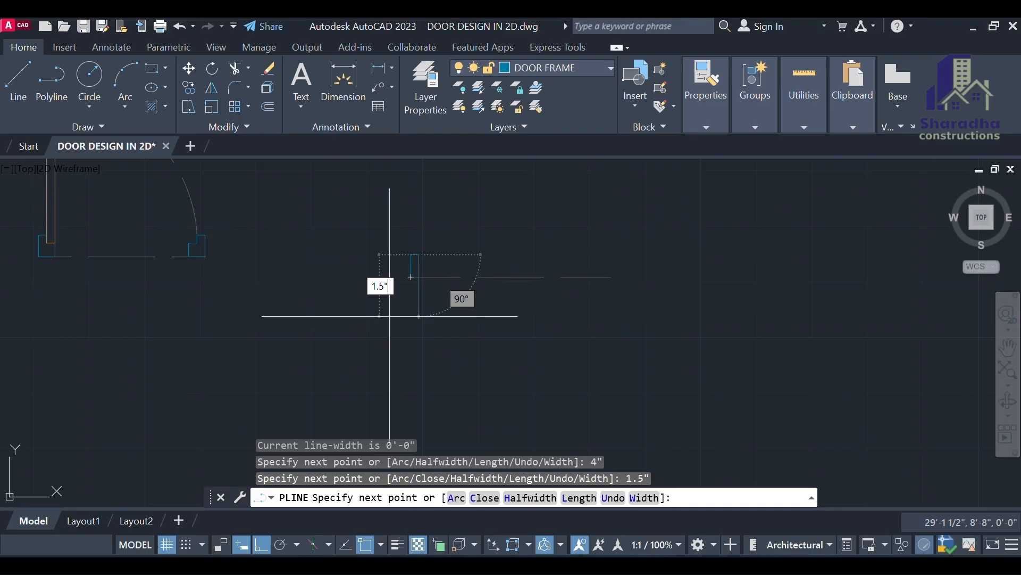
{"action": "type", "text": ".5\""}
{"action": "key", "text": "Return"}
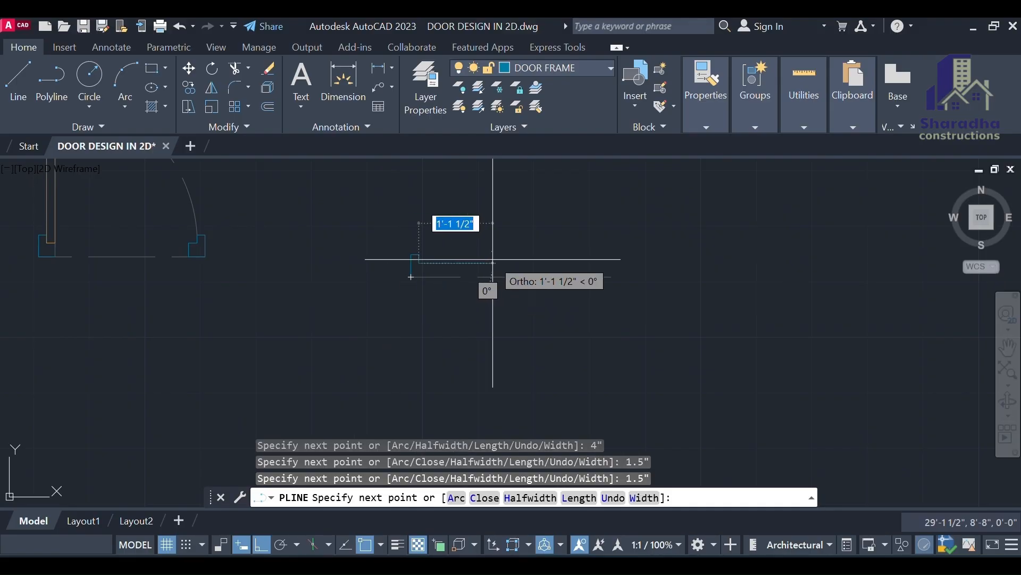
{"action": "type", "text": "1.5"}
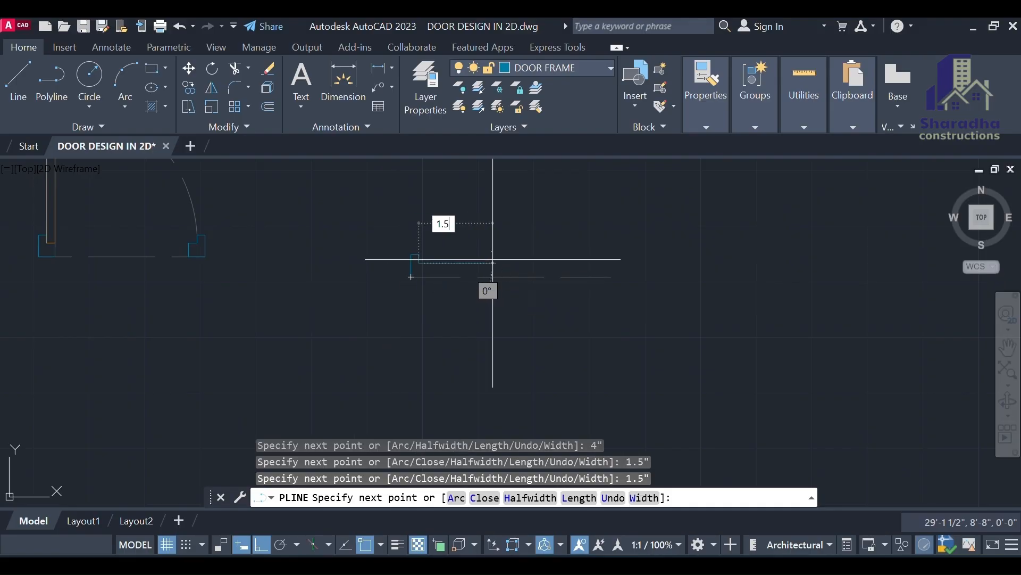
{"action": "type", "text": "\""}
{"action": "key", "text": "Return"}
{"action": "type", "text": "2."}
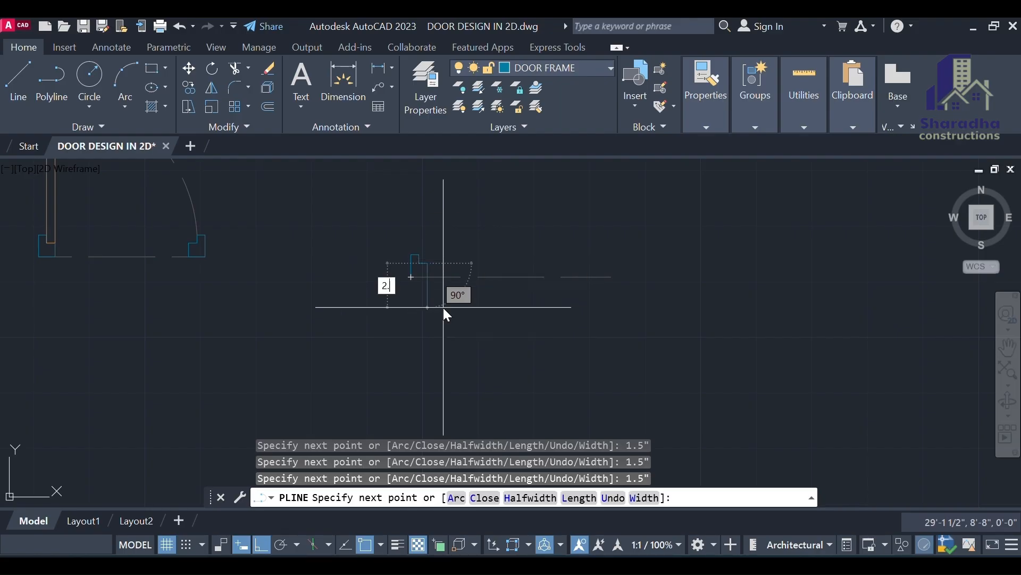
{"action": "type", "text": "5\""}
{"action": "key", "text": "Return"}
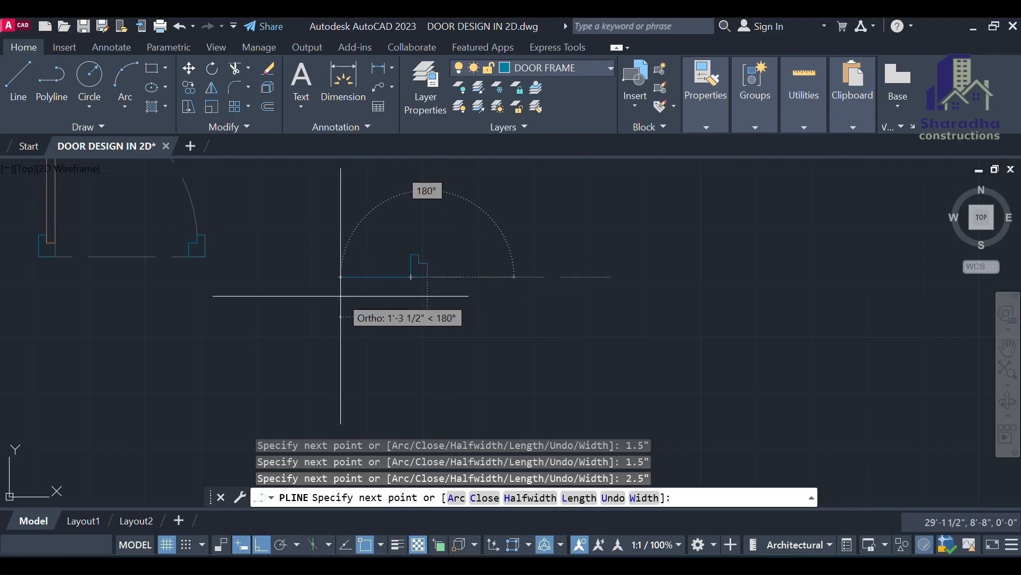
{"action": "type", "text": "3\""}
{"action": "key", "text": "Return"}
{"action": "key", "text": "Escape"}
Mirror the rebated frame about a vertical line through the 3' line's midpoint, keeping the original.
{"action": "scroll", "coordinate": [417, 253], "scroll_direction": "up", "scroll_amount": 2}
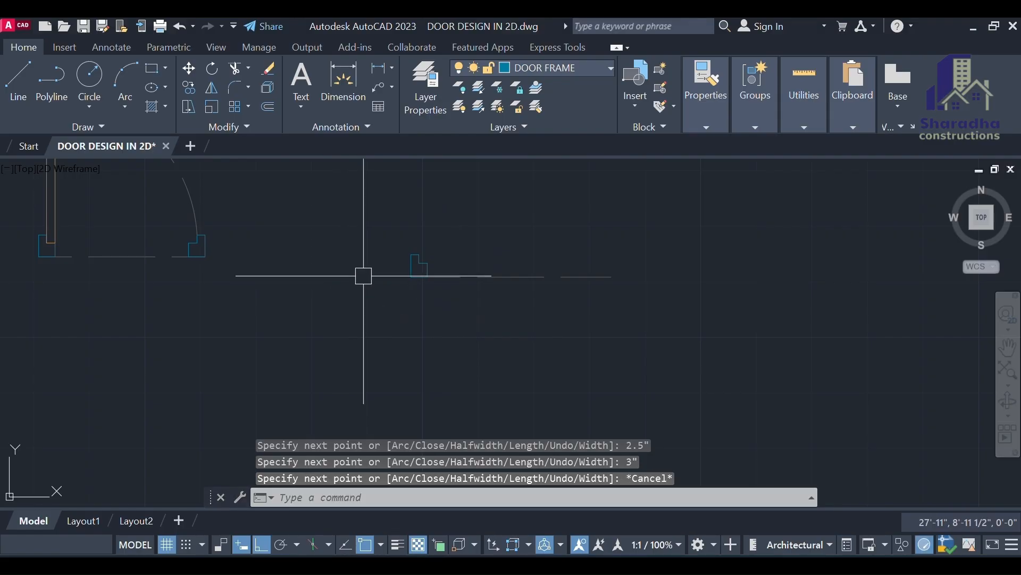
{"action": "left_click", "coordinate": [426, 261]}
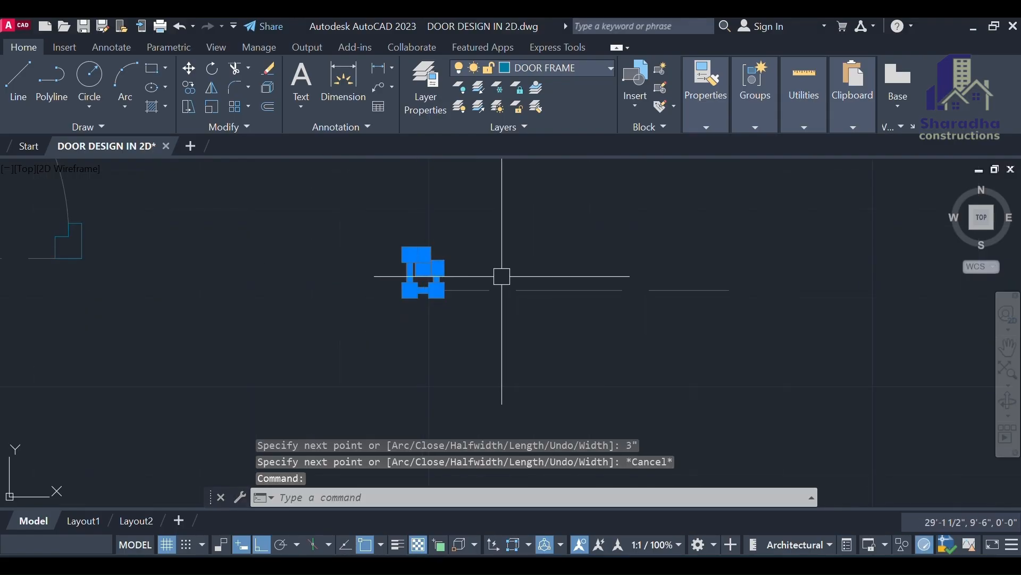
{"action": "type", "text": "mi"}
{"action": "key", "text": "Return"}
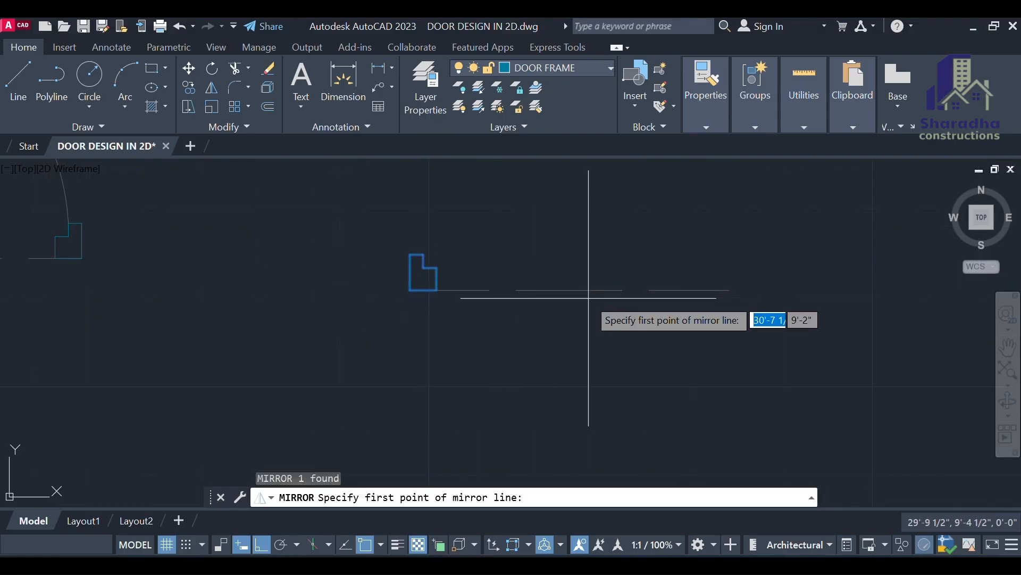
{"action": "left_click", "coordinate": [569, 289]}
{"action": "left_click", "coordinate": [571, 233]}
{"action": "key", "text": "Return"}
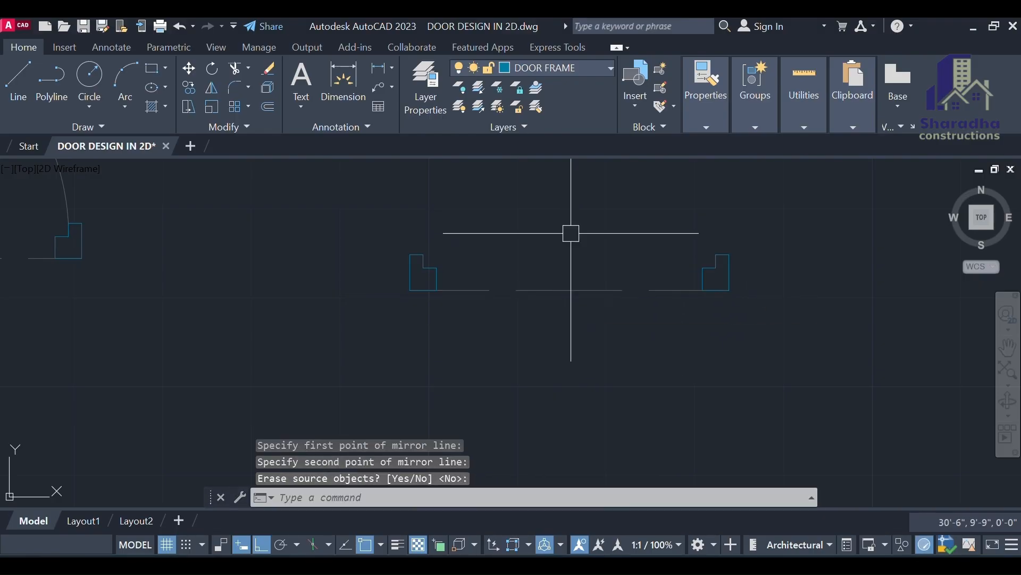
{"action": "key", "text": "Escape"}
{"action": "key", "text": "Escape"}
{"action": "key", "text": "Escape"}
Draw a vertical centre line about 1'-8" long upward from the midpoint of the 3' line.
{"action": "type", "text": "l"}
{"action": "key", "text": "Return"}
{"action": "scroll", "coordinate": [490, 342], "scroll_direction": "down", "scroll_amount": 2}
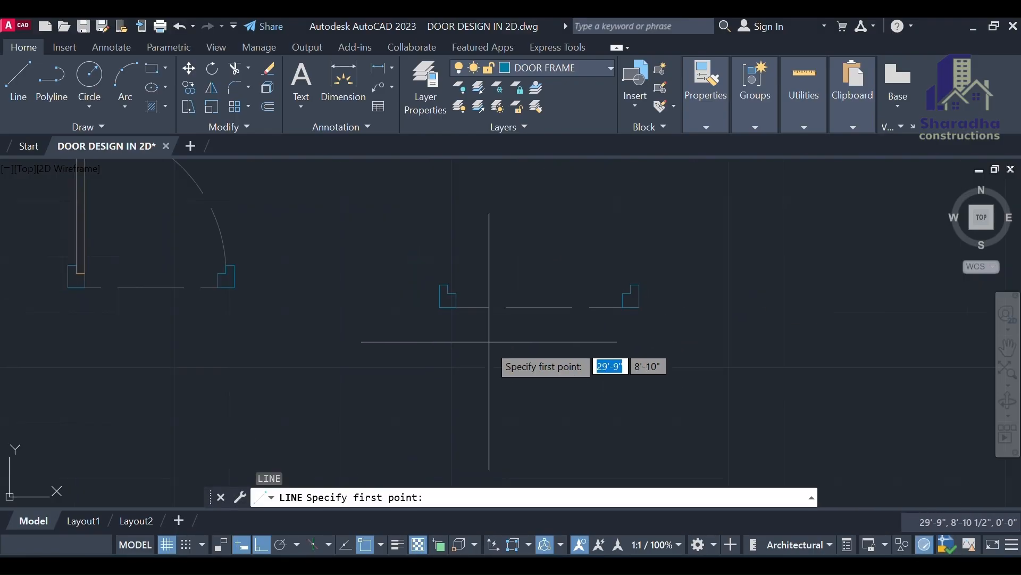
{"action": "left_click", "coordinate": [538, 302]}
{"action": "left_click", "coordinate": [541, 196]}
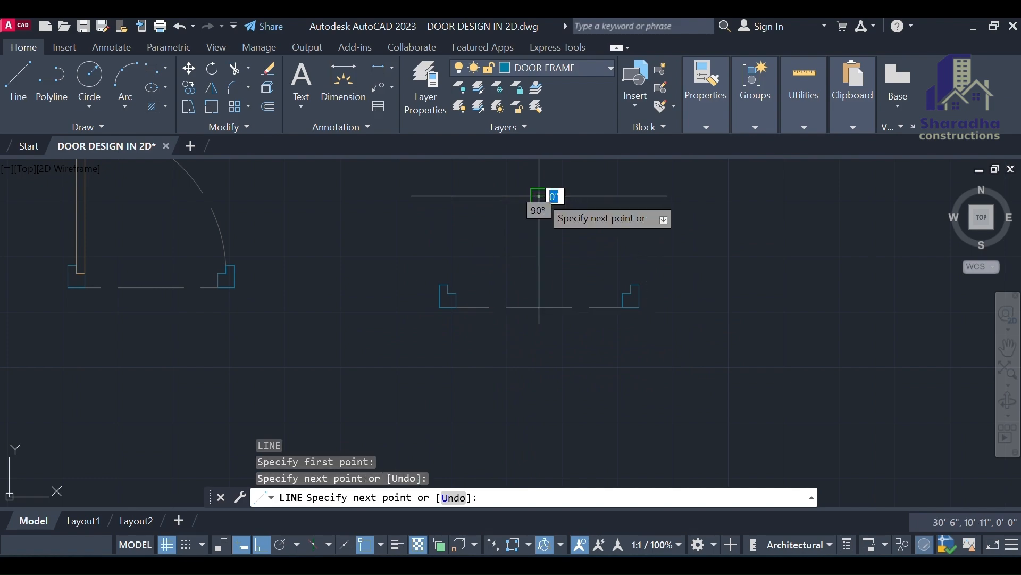
{"action": "key", "text": "Escape"}
{"action": "key", "text": "Escape"}
{"action": "key", "text": "Escape"}
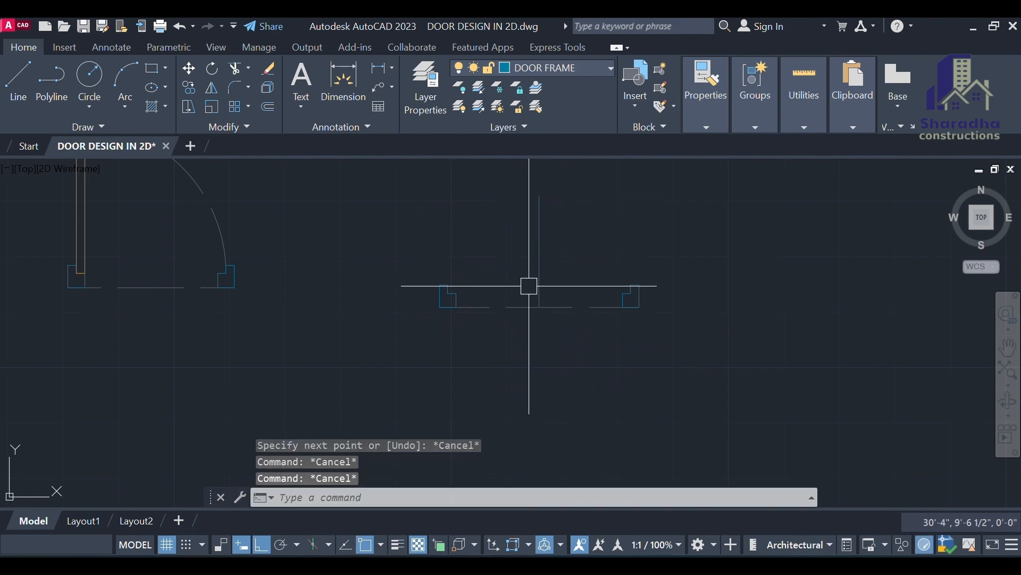
Dimension the horizontal distance from the left frame's rebate corner to the centre line, placing the dimension below the door.
{"action": "type", "text": "dli"}
{"action": "key", "text": "Return"}
{"action": "scroll", "coordinate": [473, 291], "scroll_direction": "up", "scroll_amount": 4}
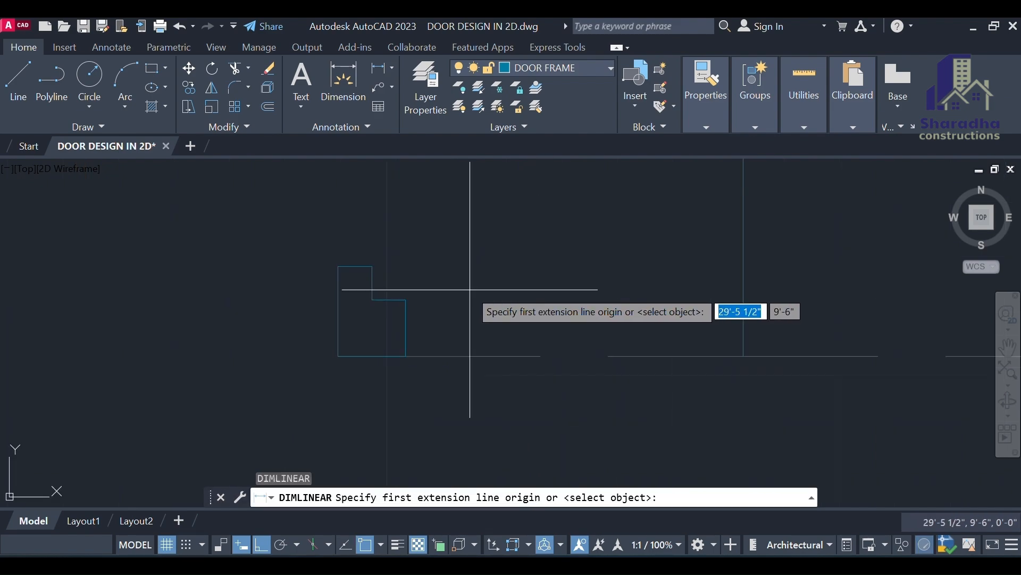
{"action": "left_click", "coordinate": [371, 299]}
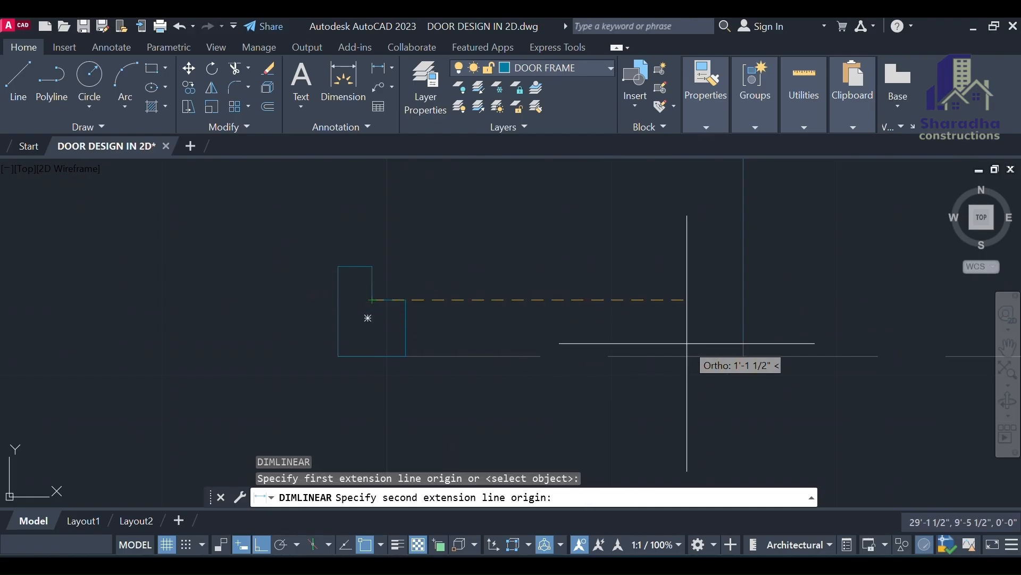
{"action": "left_click", "coordinate": [743, 302]}
{"action": "scroll", "coordinate": [741, 299], "scroll_direction": "down", "scroll_amount": 3}
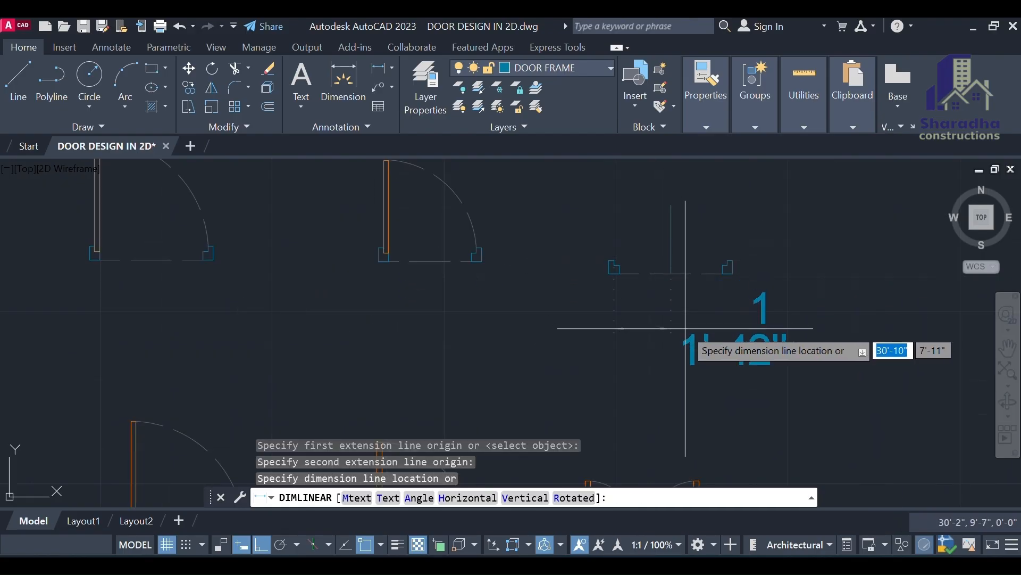
{"action": "left_click", "coordinate": [691, 349]}
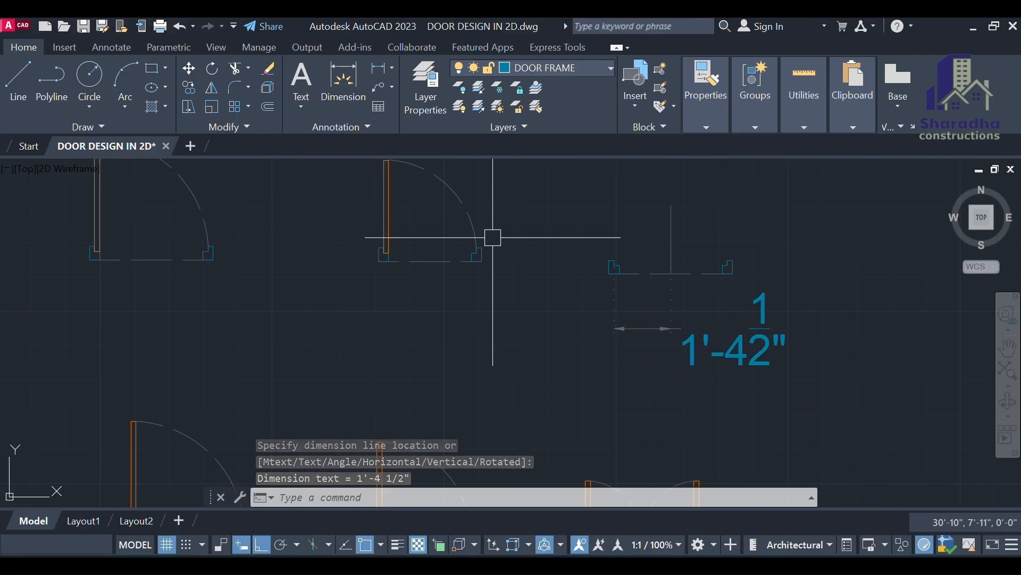
Make SHUTTER the current layer and close the layer manager.
{"action": "left_click", "coordinate": [417, 89]}
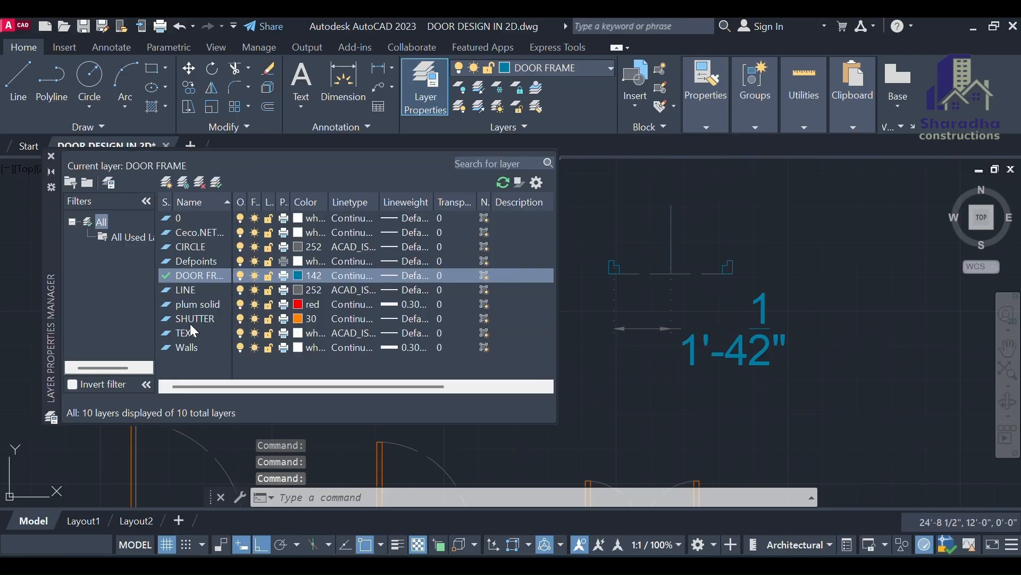
{"action": "double_click", "coordinate": [190, 319]}
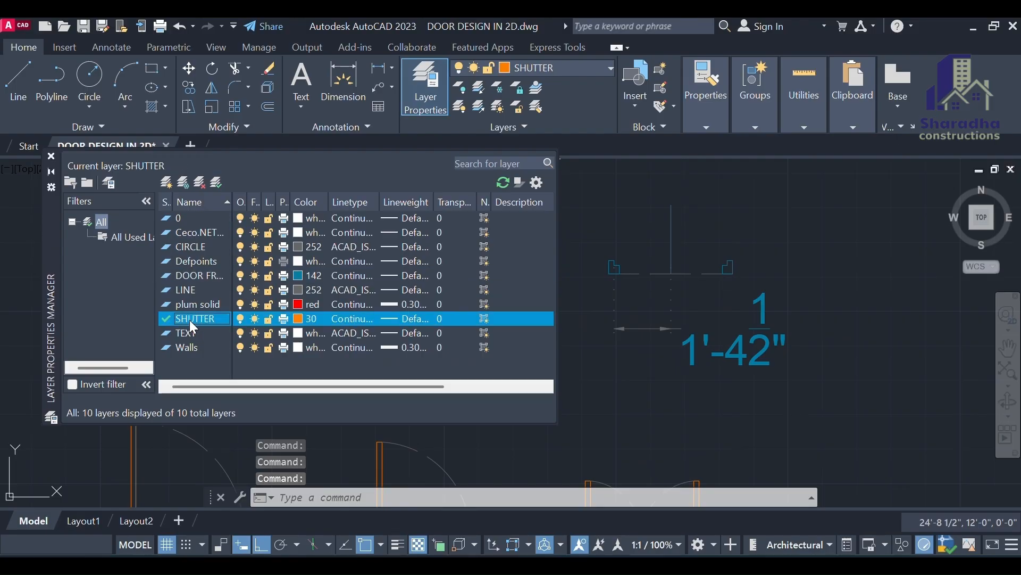
{"action": "left_click", "coordinate": [51, 156]}
Draw a shutter rectangle 1.5" wide and 1'4.5" high in the empty space left of the pooja door frame.
{"action": "key", "text": "Return"}
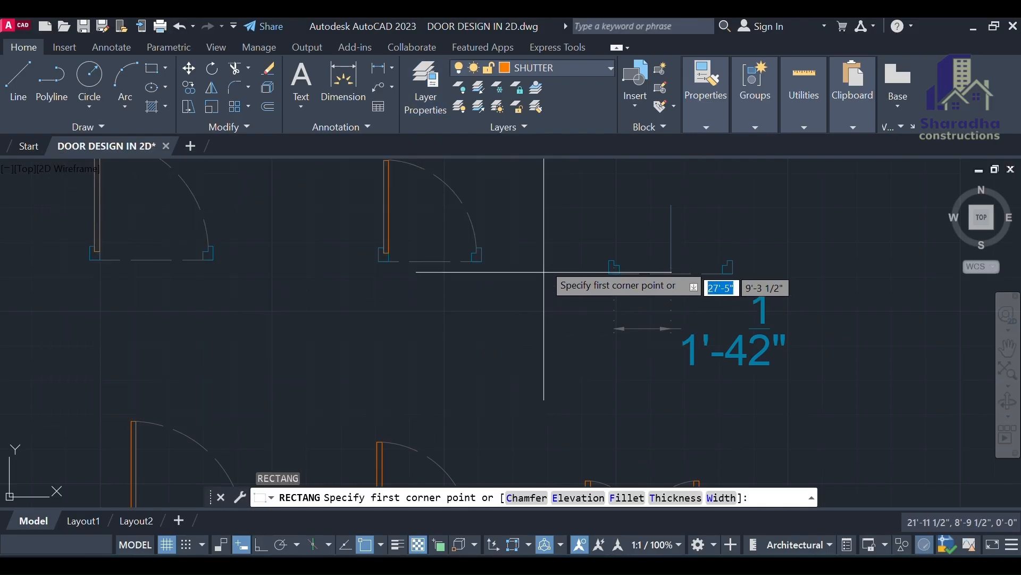
{"action": "left_click", "coordinate": [541, 239]}
{"action": "type", "text": "1.5\""}
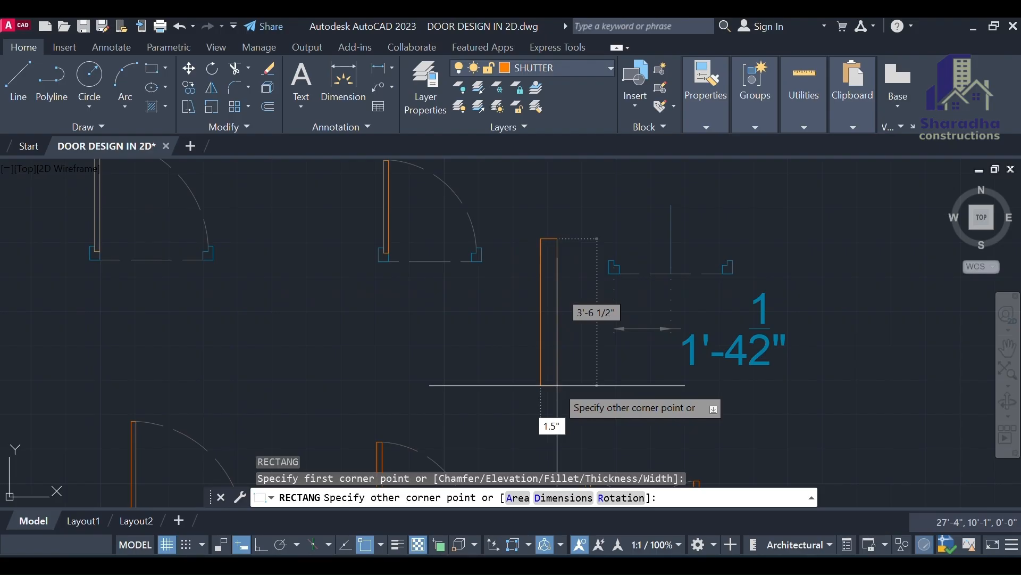
{"action": "key", "text": "Tab"}
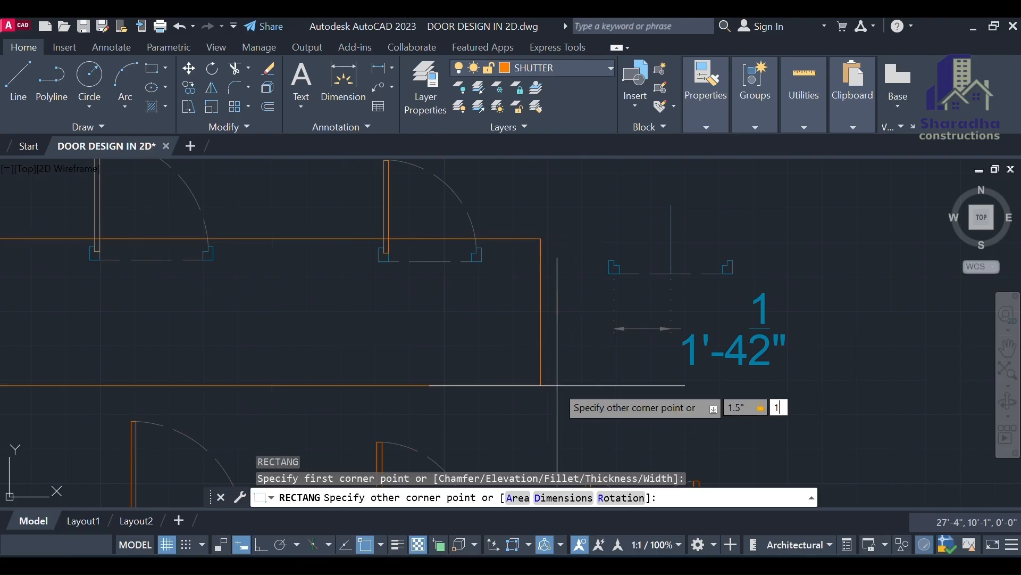
{"action": "type", "text": "1'4.5\""}
{"action": "key", "text": "Return"}
Move the shutter rectangle by its lower-left corner onto the left frame's rebate corner.
{"action": "scroll", "coordinate": [554, 218], "scroll_direction": "up", "scroll_amount": 4}
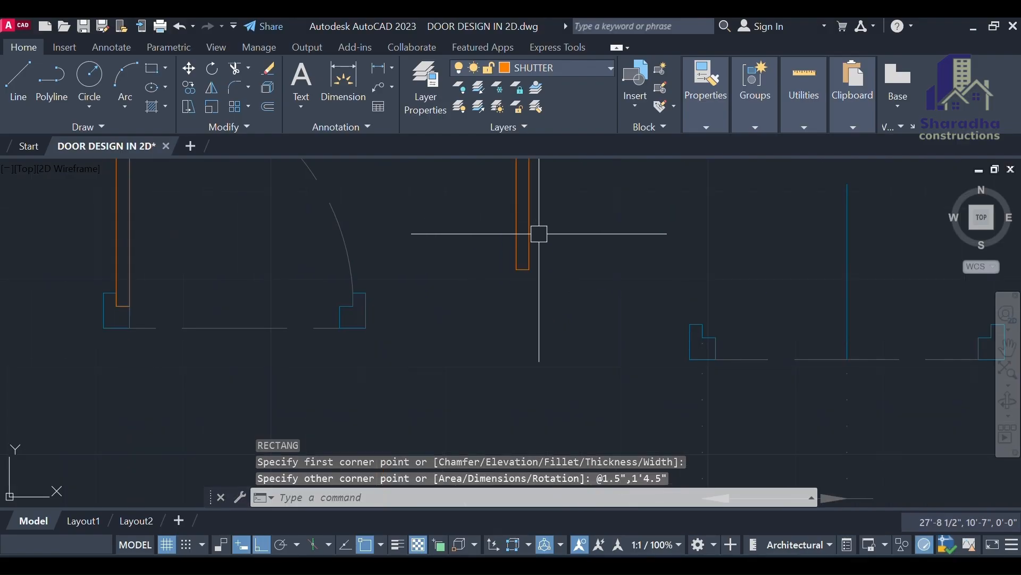
{"action": "left_click", "coordinate": [530, 234]}
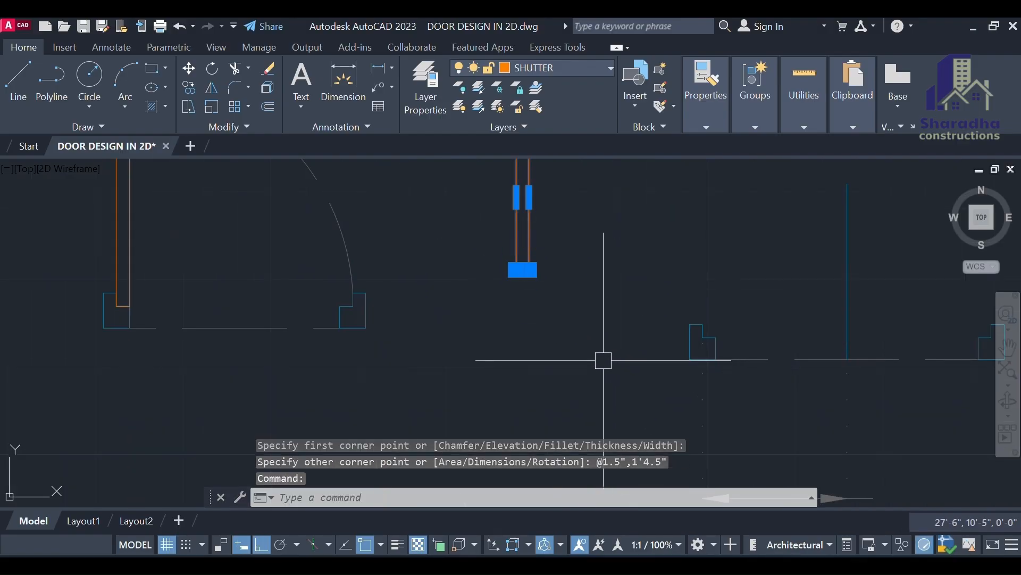
{"action": "type", "text": "M"}
{"action": "key", "text": "Return"}
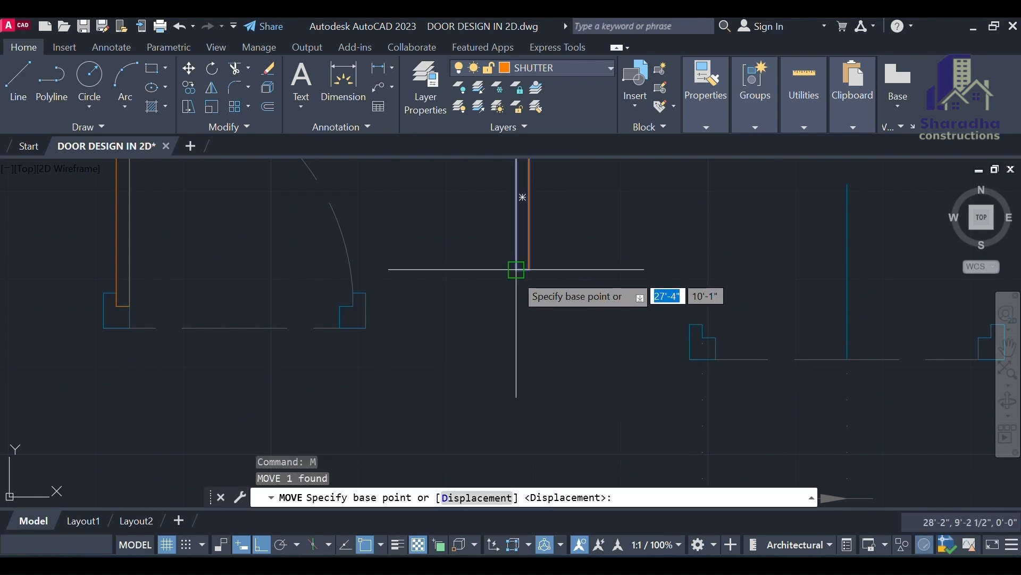
{"action": "left_click", "coordinate": [516, 269]}
{"action": "scroll", "coordinate": [739, 301], "scroll_direction": "up", "scroll_amount": 3}
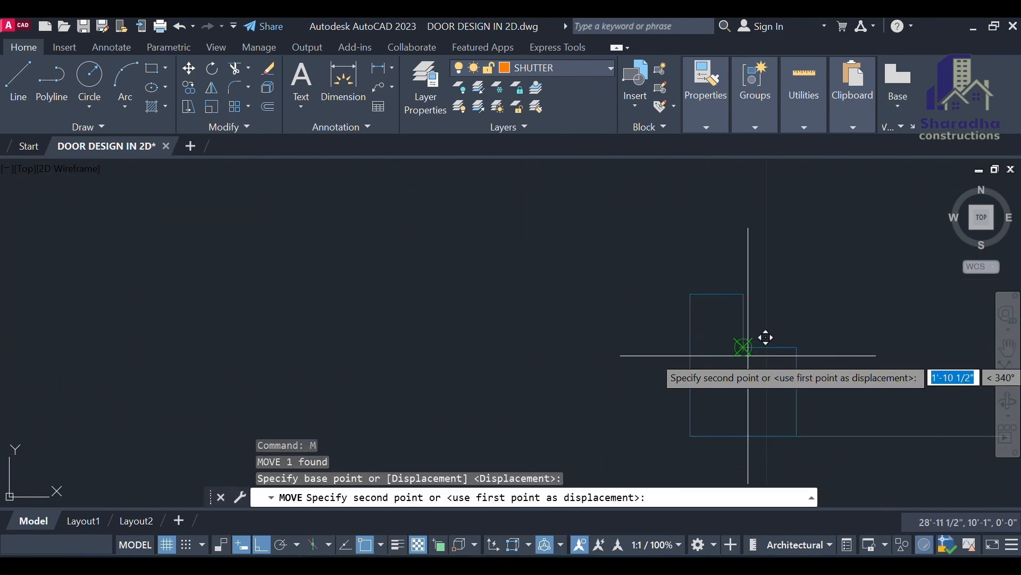
{"action": "key", "text": "Escape"}
Copy the left shutter into the right frame's rebate, aligning its lower-right corner with the rebate corner.
{"action": "scroll", "coordinate": [662, 333], "scroll_direction": "down", "scroll_amount": 3}
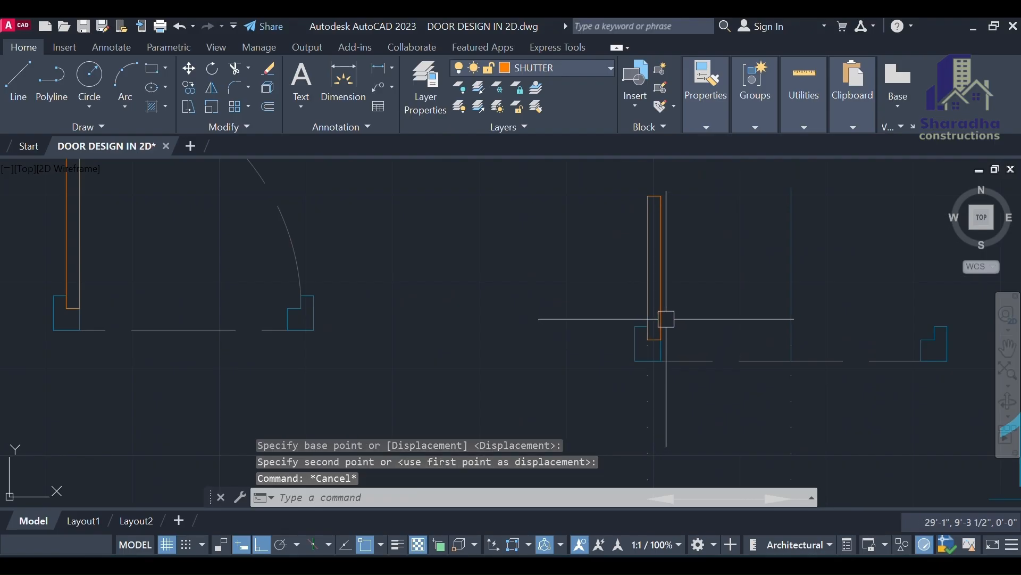
{"action": "key", "text": "Return"}
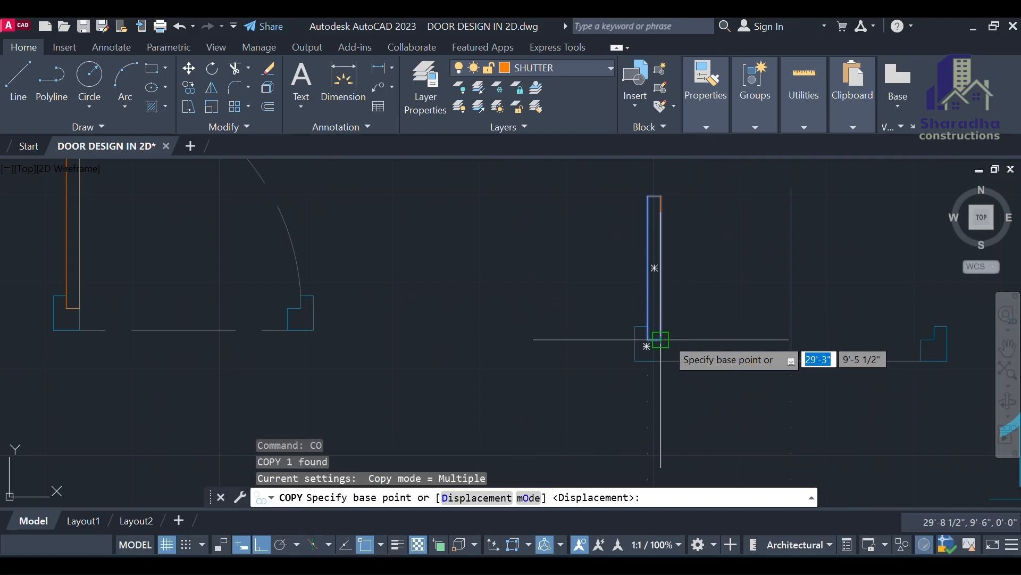
{"action": "left_click", "coordinate": [648, 339]}
{"action": "scroll", "coordinate": [937, 343], "scroll_direction": "up", "scroll_amount": 2}
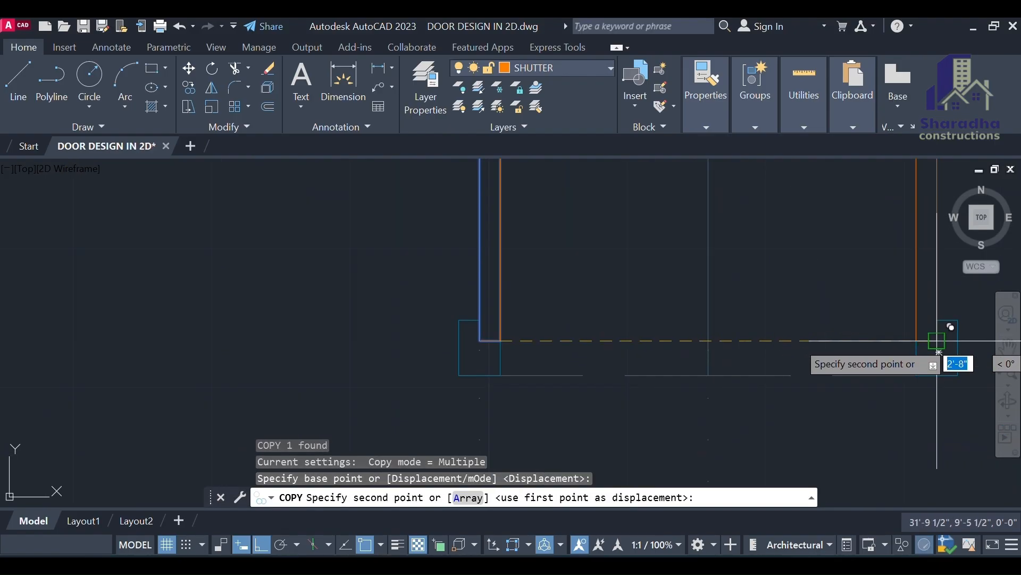
{"action": "left_click", "coordinate": [917, 340]}
{"action": "key", "text": "Escape"}
Make CIRCLE the current layer and close the layer manager.
{"action": "left_click", "coordinate": [429, 94]}
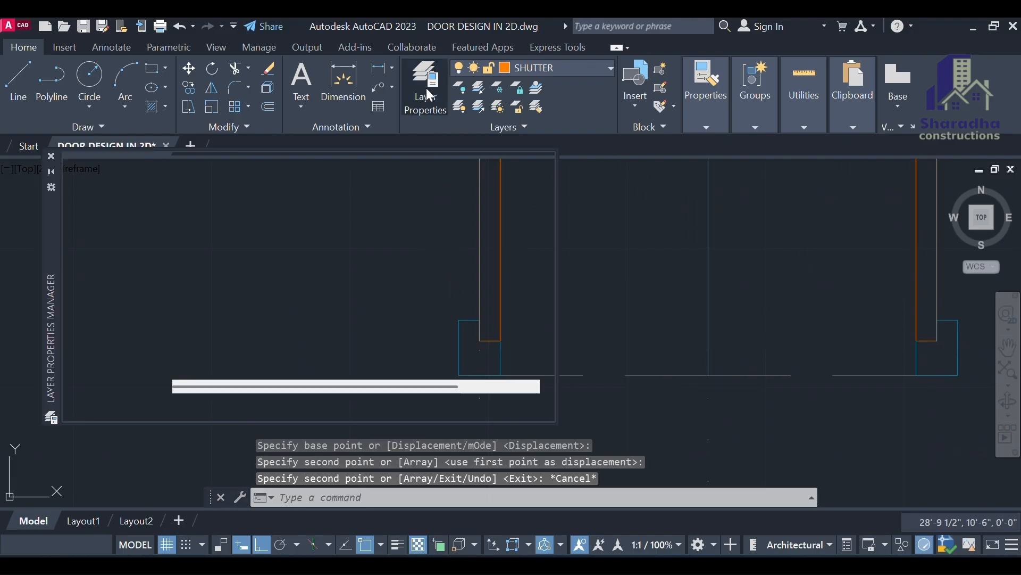
{"action": "double_click", "coordinate": [196, 246]}
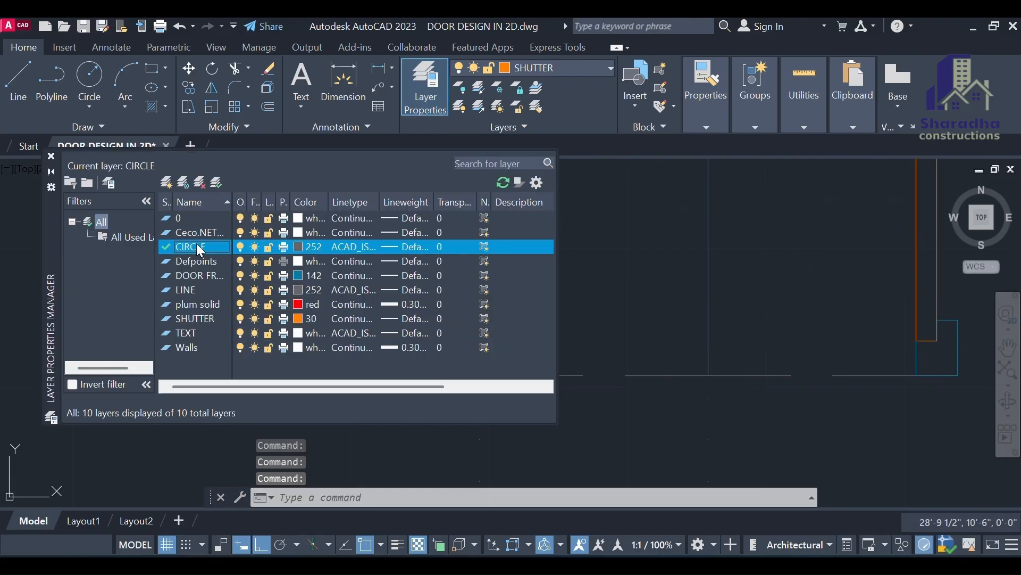
{"action": "left_click", "coordinate": [51, 156]}
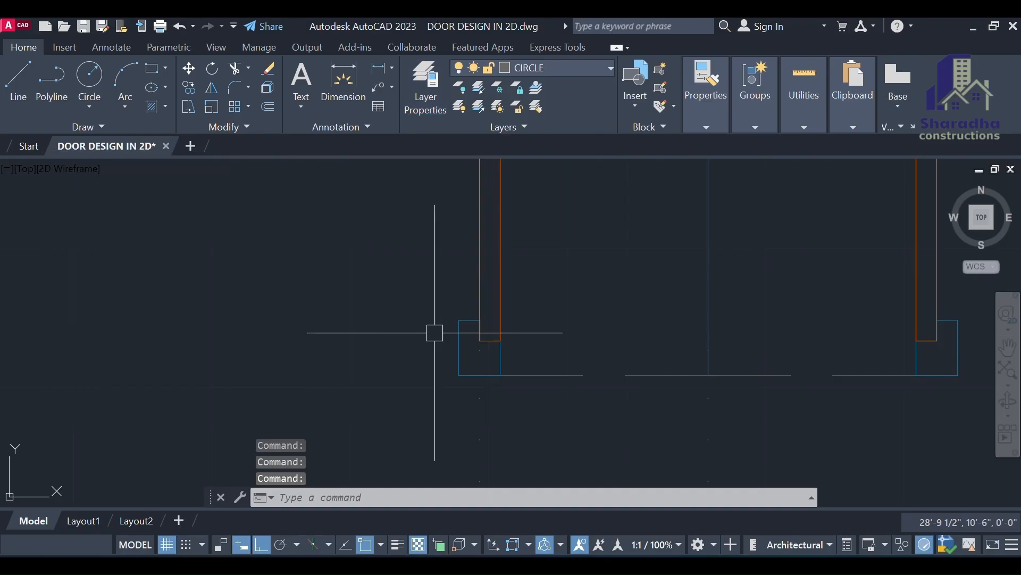
Draw a 1'-4 1/2" radius circle centred on the left shutter's lower-left corner, reaching its upper-left corner.
{"action": "type", "text": "c"}
{"action": "key", "text": "Return"}
{"action": "scroll", "coordinate": [468, 340], "scroll_direction": "up", "scroll_amount": 2}
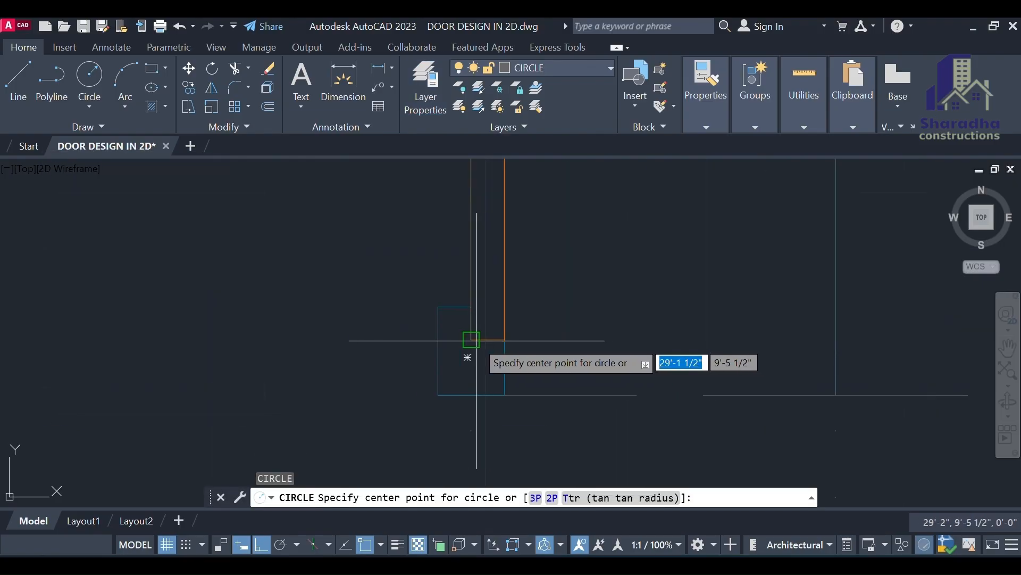
{"action": "left_click", "coordinate": [471, 339]}
{"action": "scroll", "coordinate": [458, 415], "scroll_direction": "down", "scroll_amount": 4}
{"action": "scroll", "coordinate": [474, 245], "scroll_direction": "up", "scroll_amount": 6}
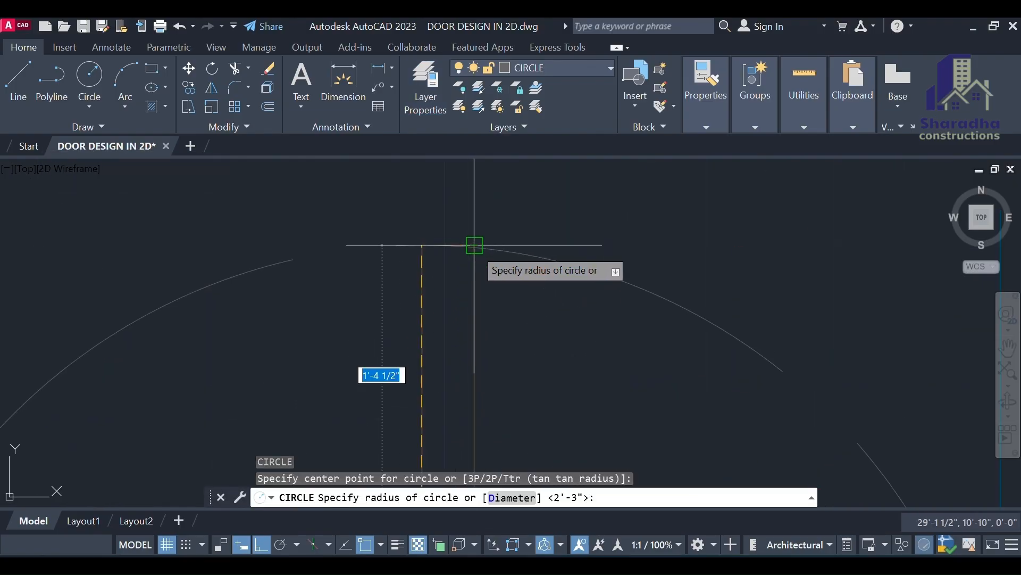
{"action": "left_click", "coordinate": [474, 245]}
{"action": "scroll", "coordinate": [432, 311], "scroll_direction": "down", "scroll_amount": 3}
Draw a matching circle centred on the right shutter's lower-right corner, reaching its upper-right corner.
{"action": "key", "text": "Return"}
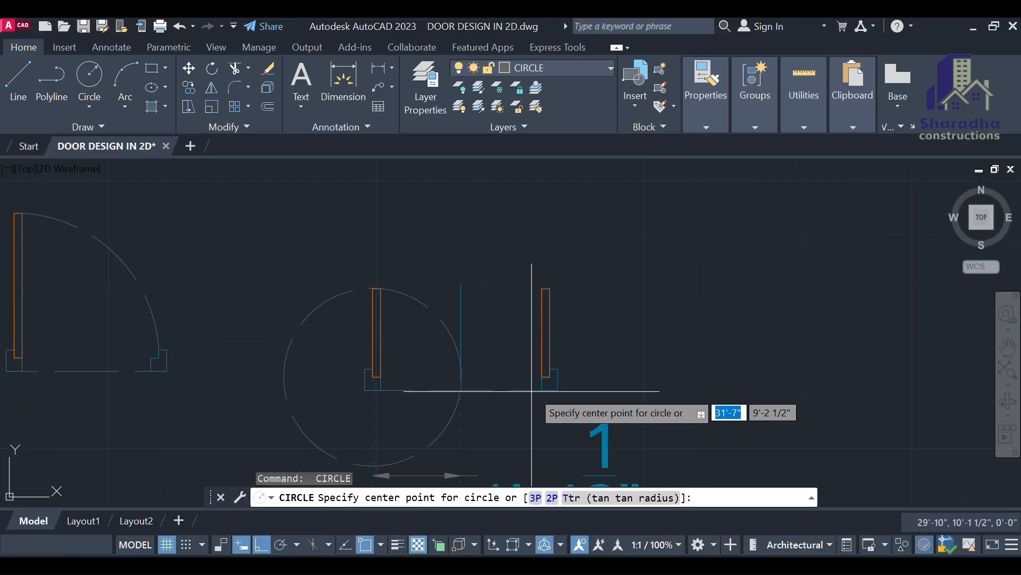
{"action": "scroll", "coordinate": [631, 376], "scroll_direction": "up", "scroll_amount": 4}
{"action": "left_click", "coordinate": [627, 306]}
{"action": "scroll", "coordinate": [628, 306], "scroll_direction": "down", "scroll_amount": 3}
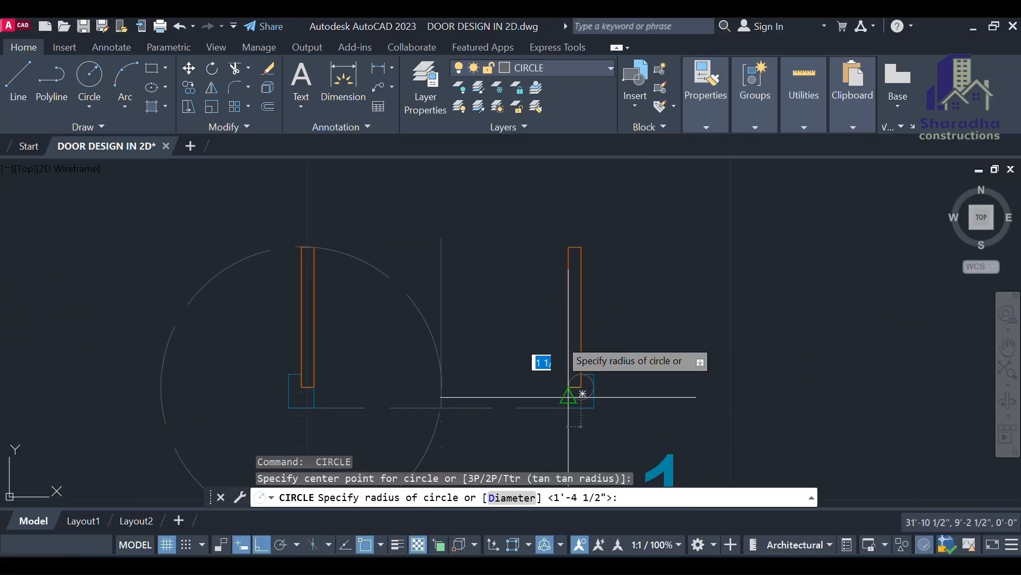
{"action": "scroll", "coordinate": [581, 372], "scroll_direction": "up", "scroll_amount": 3}
{"action": "left_click", "coordinate": [575, 247]}
{"action": "scroll", "coordinate": [575, 248], "scroll_direction": "down", "scroll_amount": 3}
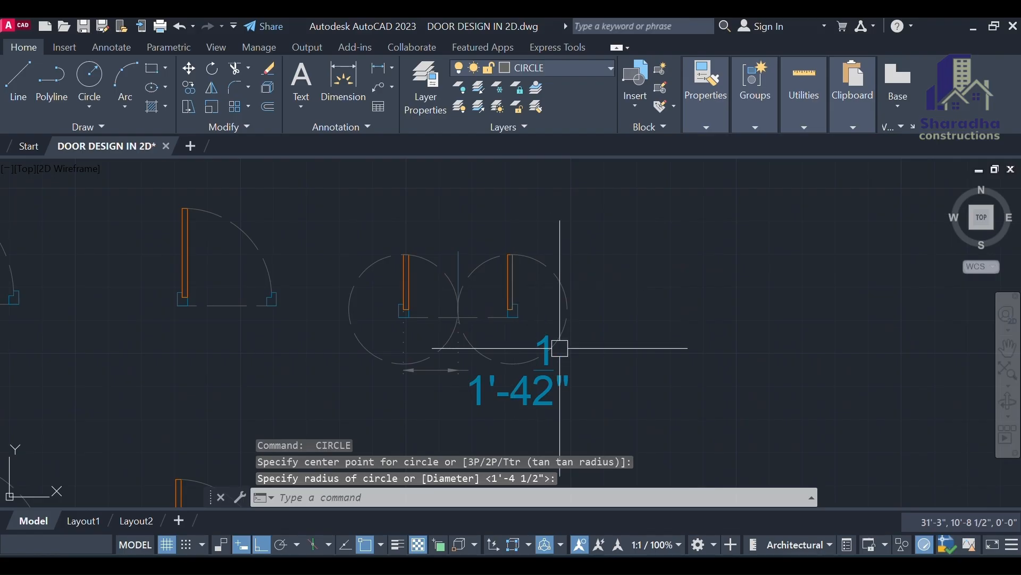
{"action": "right_click", "coordinate": [560, 349]}
{"action": "key", "text": "Escape"}
{"action": "key", "text": "Escape"}
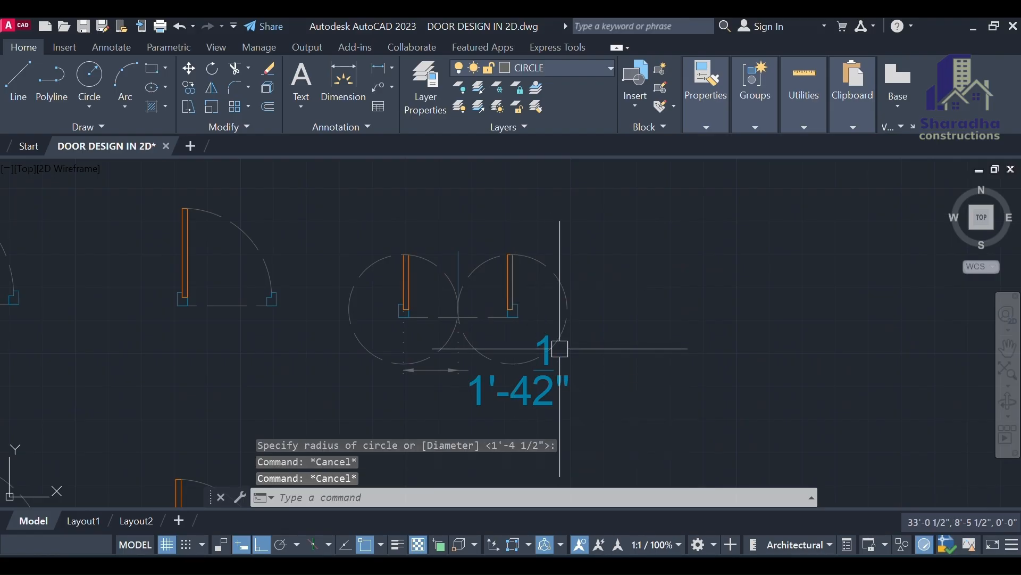
Trim away the outer parts of both circles, leaving the swing arcs between the two shutters.
{"action": "type", "text": "tr"}
{"action": "key", "text": "Return"}
{"action": "left_click", "coordinate": [559, 298]}
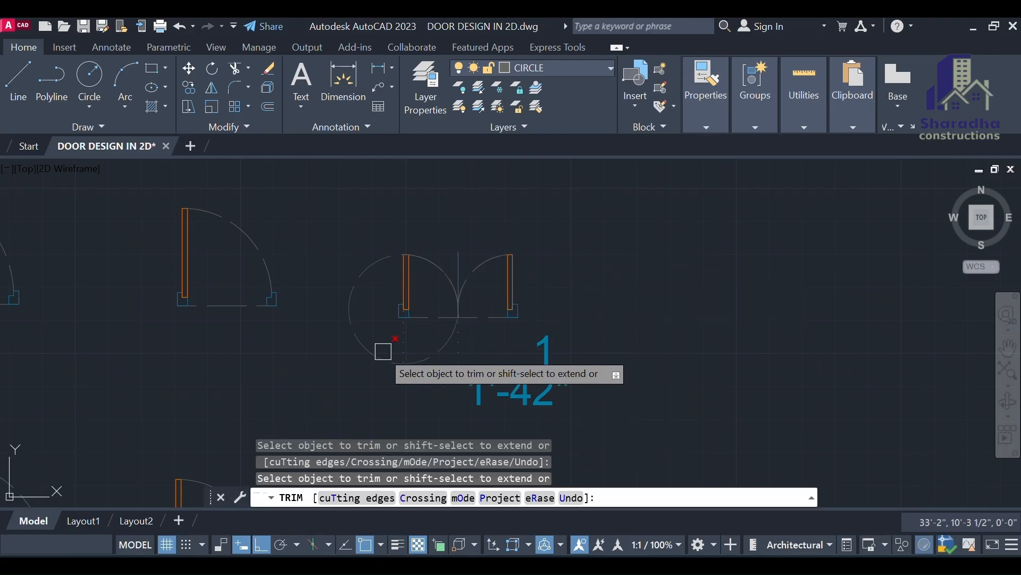
{"action": "left_click", "coordinate": [357, 292]}
{"action": "key", "text": "Escape"}
Erase the vertical centre line between the two swing arcs.
{"action": "scroll", "coordinate": [457, 239], "scroll_direction": "up", "scroll_amount": 2}
{"action": "left_click", "coordinate": [449, 271]}
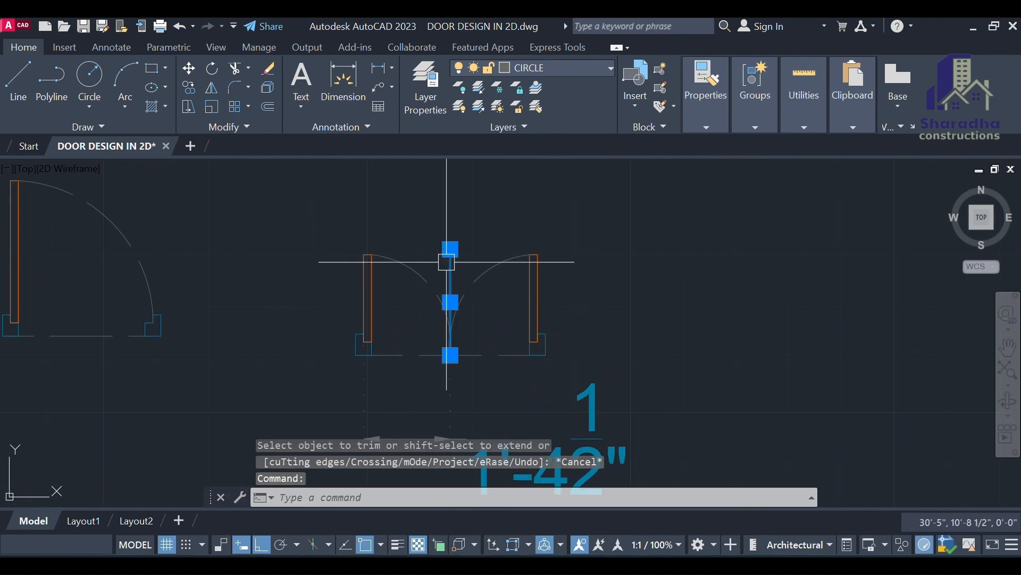
{"action": "type", "text": "e"}
{"action": "key", "text": "Return"}
{"action": "key", "text": "Escape"}
{"action": "key", "text": "Escape"}
Trim the overlapping arc ends below the point where the pooja door's two swing arcs meet.
{"action": "type", "text": "tr"}
{"action": "key", "text": "Return"}
{"action": "scroll", "coordinate": [479, 318], "scroll_direction": "up", "scroll_amount": 2}
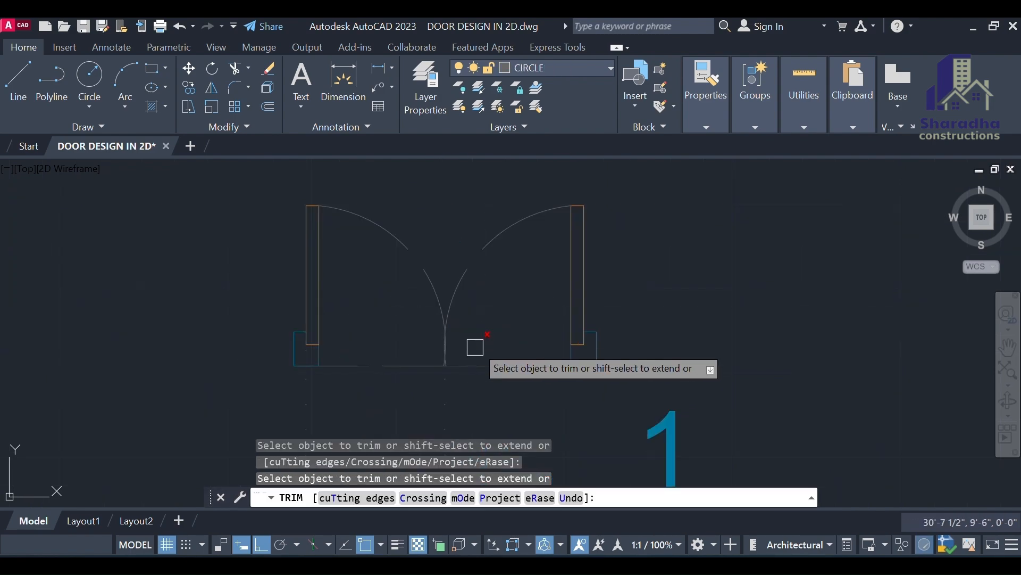
{"action": "left_click_drag", "start_coordinate": [473, 346], "coordinate": [436, 351]}
{"action": "scroll", "coordinate": [455, 353], "scroll_direction": "up", "scroll_amount": 4}
{"action": "key", "text": "Escape"}
Erase the leftover arc fragments at the middle of the pooja door's threshold line.
{"action": "left_click", "coordinate": [454, 360]}
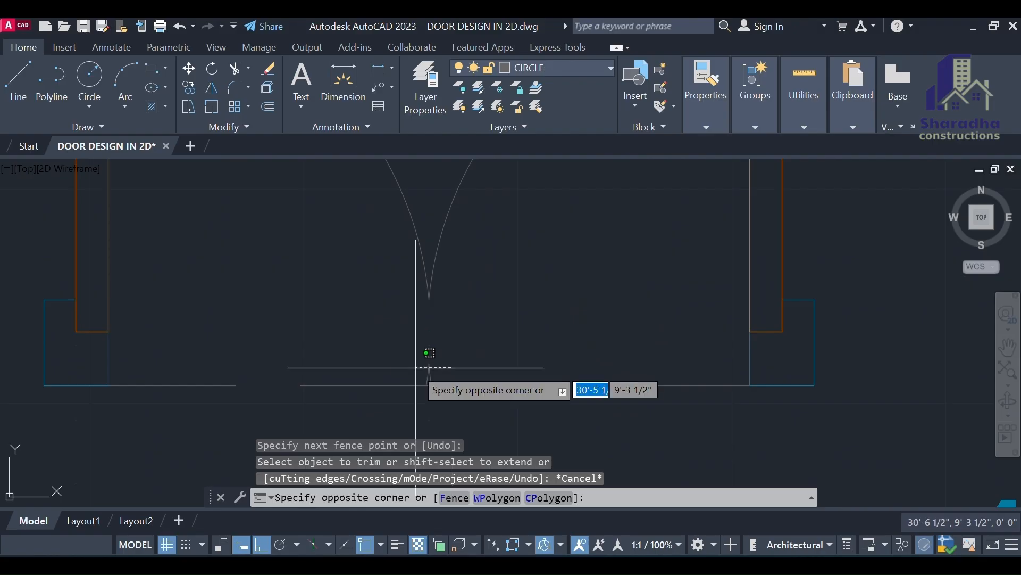
{"action": "left_click", "coordinate": [417, 367]}
{"action": "type", "text": "e"}
{"action": "key", "text": "Return"}
{"action": "scroll", "coordinate": [479, 357], "scroll_direction": "down", "scroll_amount": 4}
{"action": "key", "text": "Escape"}
{"action": "scroll", "coordinate": [563, 368], "scroll_direction": "down", "scroll_amount": 6}
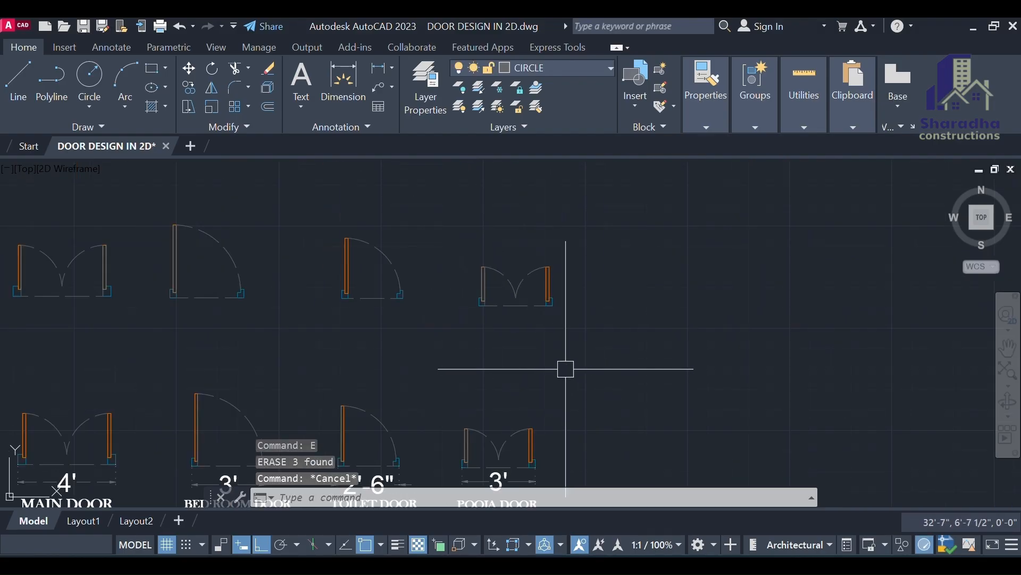
{"action": "key", "text": "Escape"}
{"action": "key", "text": "Escape"}
{"action": "scroll", "coordinate": [600, 309], "scroll_direction": "down", "scroll_amount": 2}
{"action": "scroll", "coordinate": [229, 297], "scroll_direction": "up", "scroll_amount": 2}
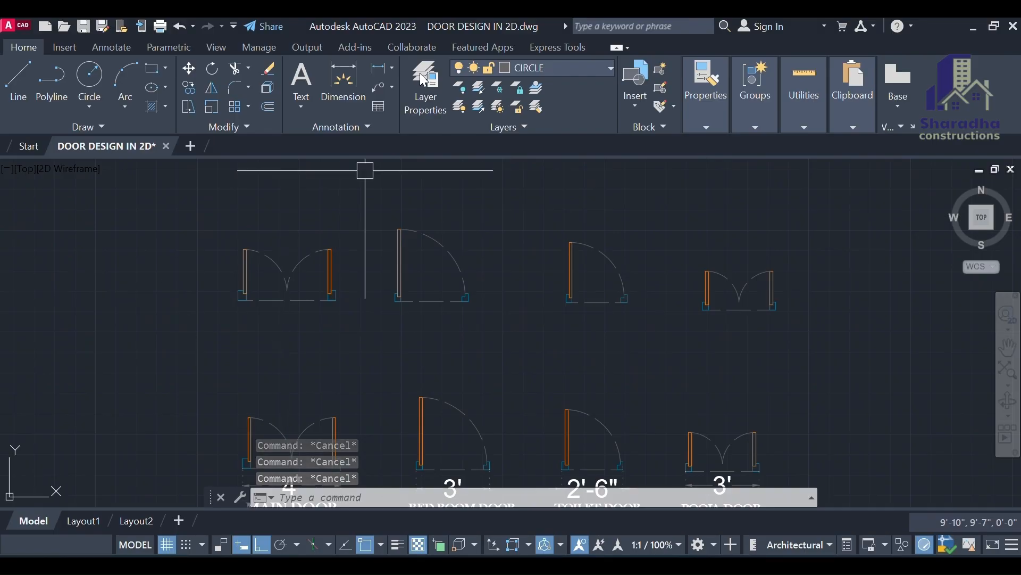
Make TEXT the current layer.
{"action": "left_click", "coordinate": [425, 87]}
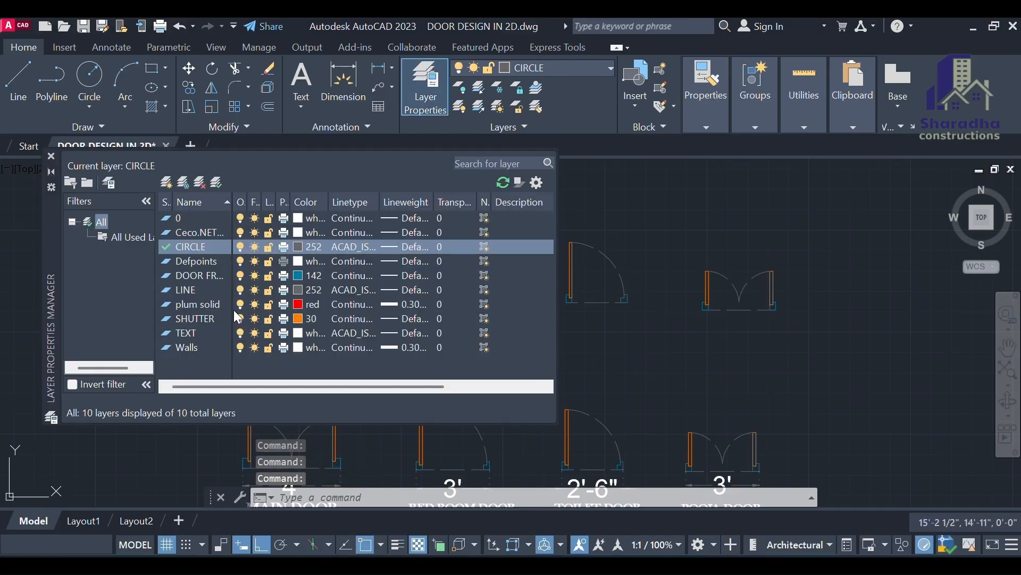
{"action": "double_click", "coordinate": [195, 332]}
{"action": "left_click", "coordinate": [51, 157]}
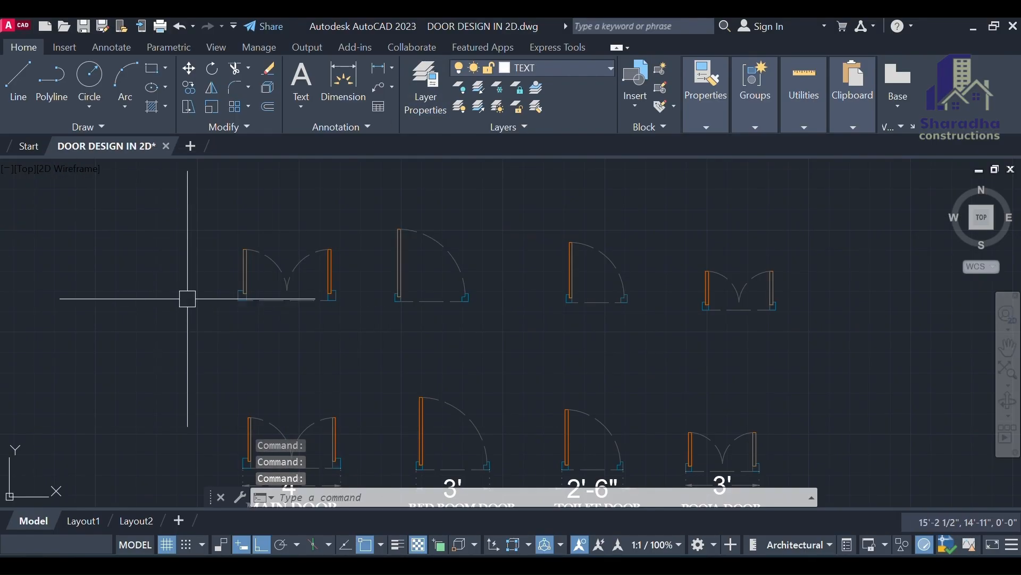
Add a linear dimension below the new main door, spanning its outer frame corners.
{"action": "type", "text": "dli"}
{"action": "key", "text": "Return"}
{"action": "scroll", "coordinate": [228, 298], "scroll_direction": "up", "scroll_amount": 2}
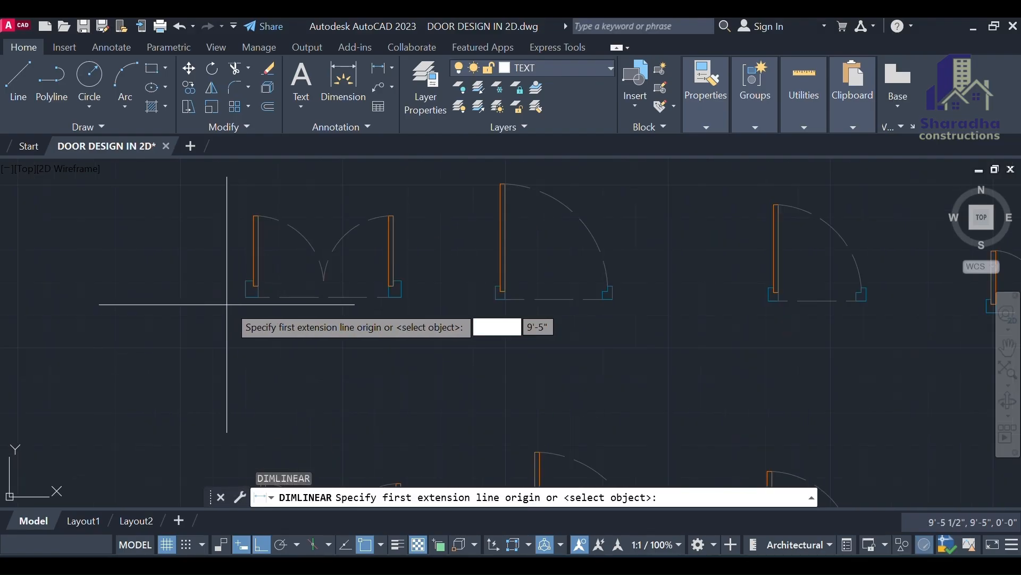
{"action": "left_click", "coordinate": [251, 290]}
{"action": "left_click", "coordinate": [400, 296]}
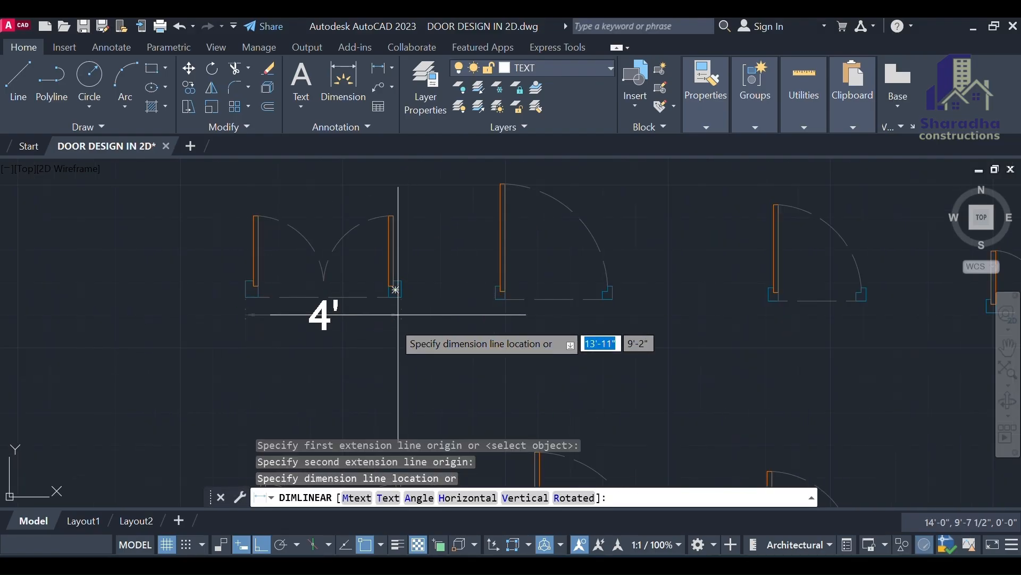
{"action": "left_click", "coordinate": [367, 333]}
Copy the MAIN DOOR label from the reference row and place it beneath the new main door's dimension.
{"action": "scroll", "coordinate": [350, 269], "scroll_direction": "down", "scroll_amount": 4}
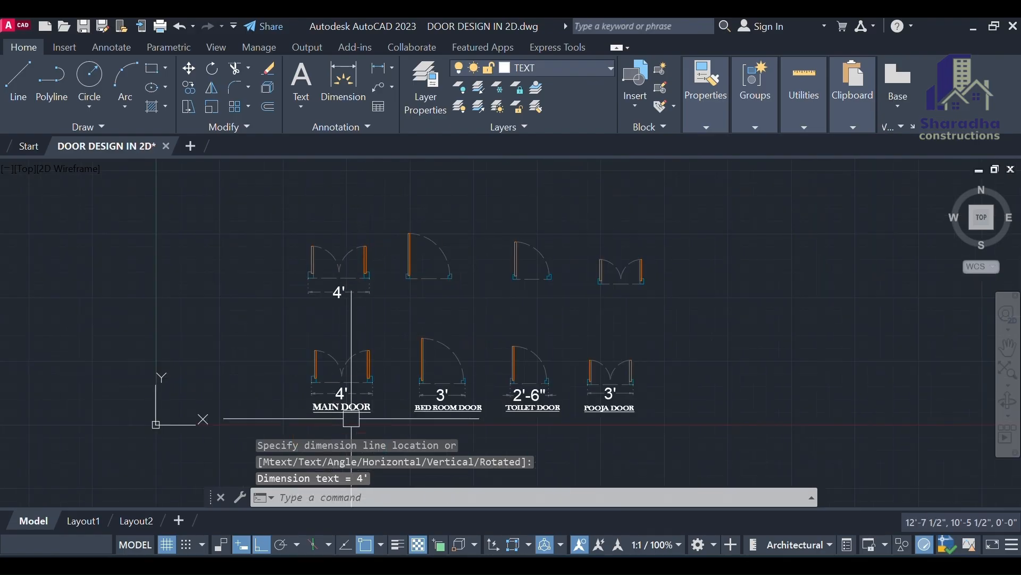
{"action": "left_click", "coordinate": [350, 420]}
{"action": "key", "text": "ctrl+c"}
{"action": "key", "text": "ctrl+v"}
{"action": "scroll", "coordinate": [292, 338], "scroll_direction": "up", "scroll_amount": 5}
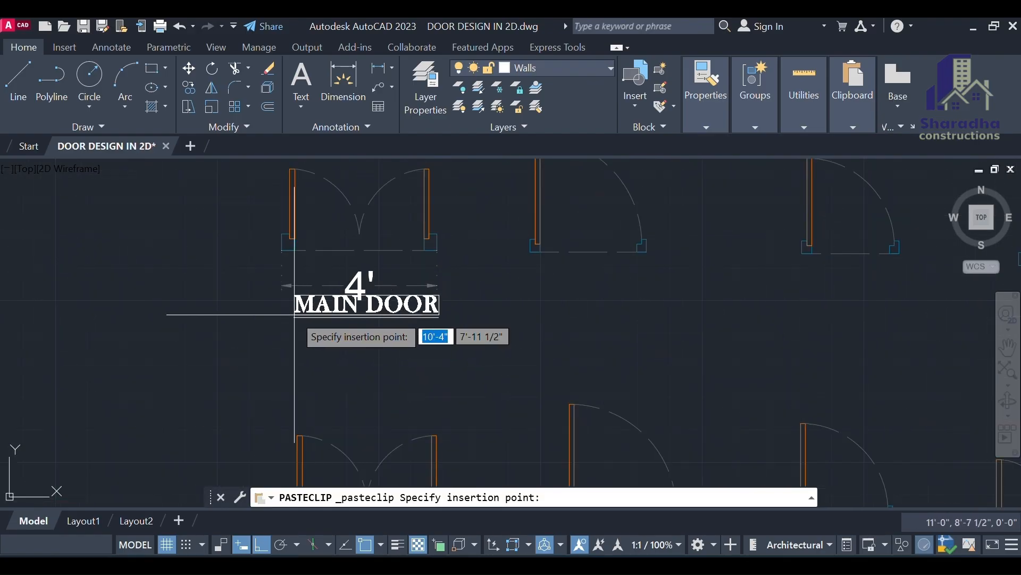
{"action": "left_click", "coordinate": [292, 330]}
Add a linear dimension below the new bedroom door, spanning its outer frame corners.
{"action": "type", "text": "d"}
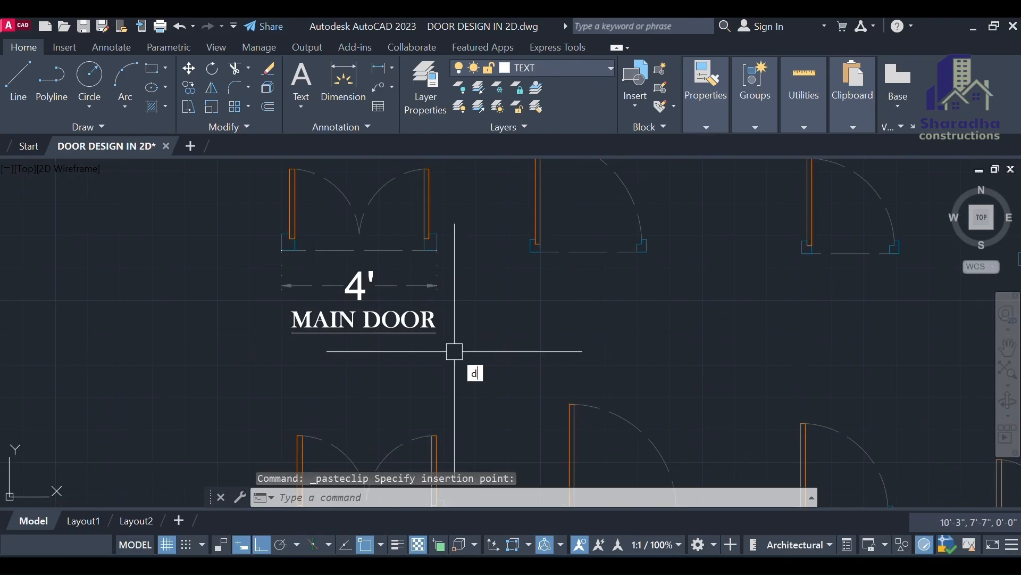
{"action": "type", "text": "li"}
{"action": "key", "text": "Return"}
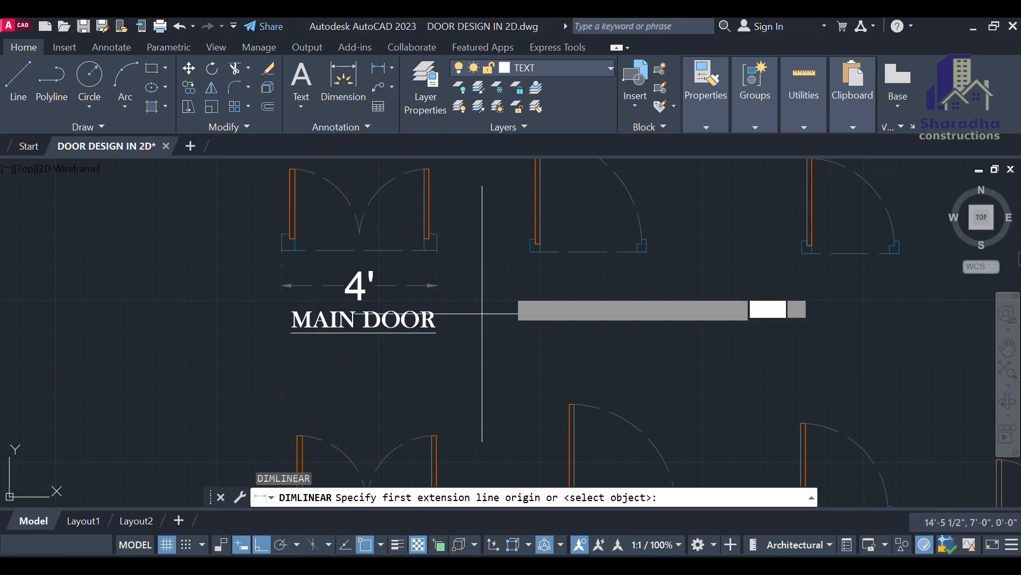
{"action": "left_click", "coordinate": [534, 248]}
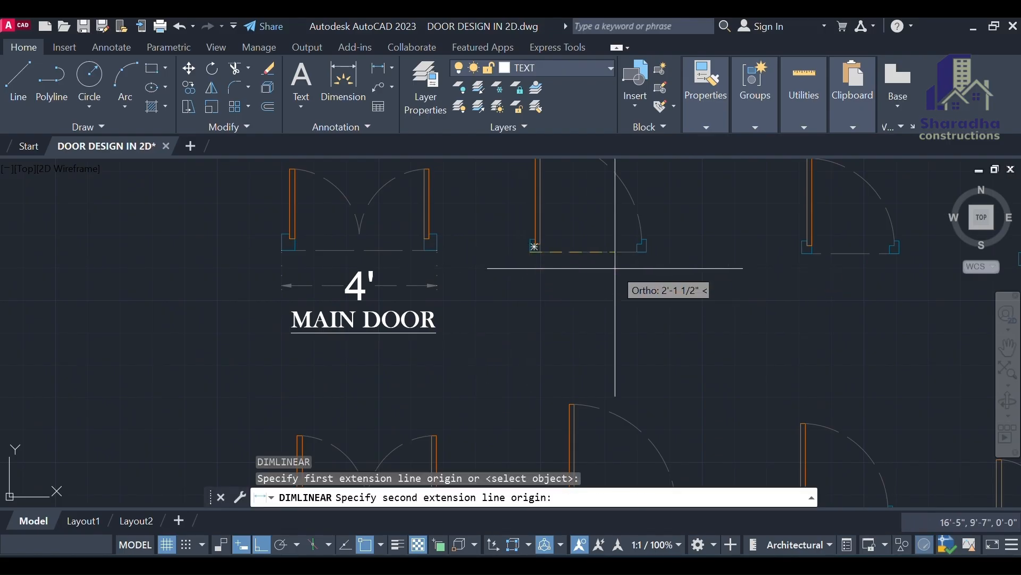
{"action": "left_click", "coordinate": [644, 250]}
{"action": "left_click", "coordinate": [640, 285]}
Copy the BED ROOM DOOR label from the reference row and place it beneath the new bedroom door's dimension.
{"action": "scroll", "coordinate": [468, 238], "scroll_direction": "down", "scroll_amount": 4}
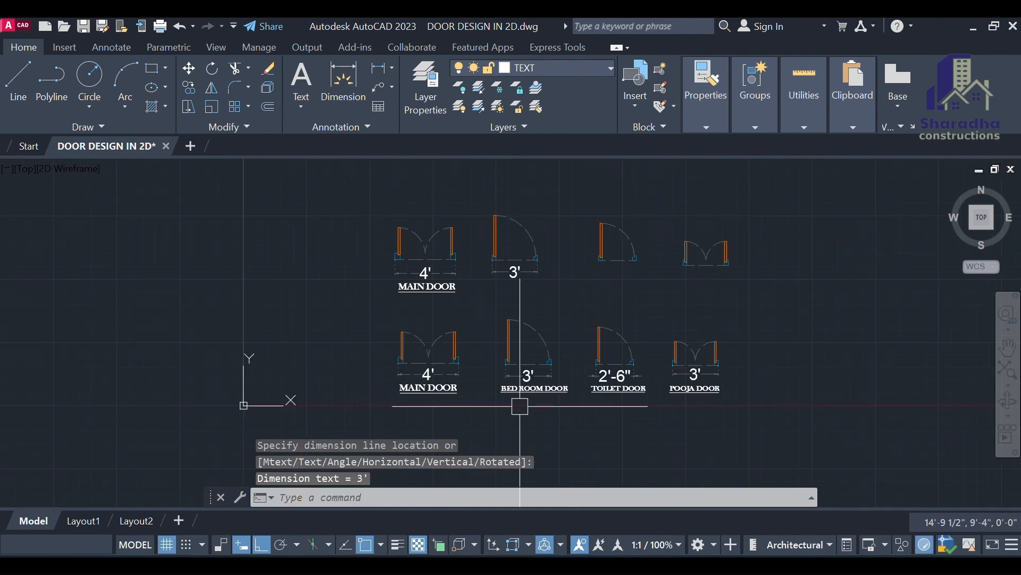
{"action": "scroll", "coordinate": [519, 406], "scroll_direction": "up", "scroll_amount": 2}
{"action": "left_click", "coordinate": [520, 385]}
{"action": "key", "text": "ctrl+c"}
{"action": "key", "text": "ctrl+v"}
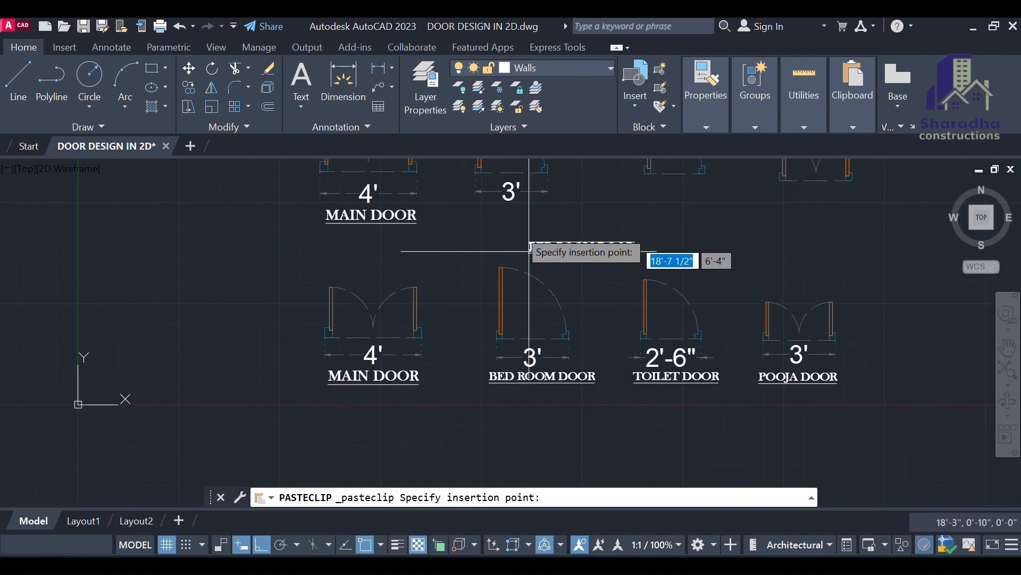
{"action": "left_click", "coordinate": [471, 223]}
Add a linear dimension below the new toilet door, spanning its outer frame corners.
{"action": "scroll", "coordinate": [441, 284], "scroll_direction": "down", "scroll_amount": 4}
{"action": "scroll", "coordinate": [524, 242], "scroll_direction": "up", "scroll_amount": 4}
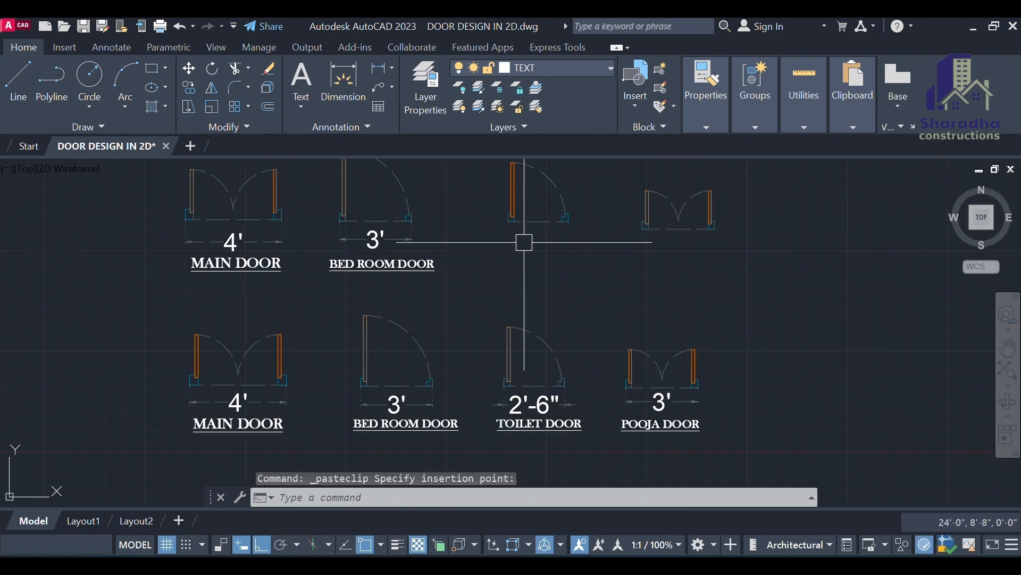
{"action": "key", "text": "Return"}
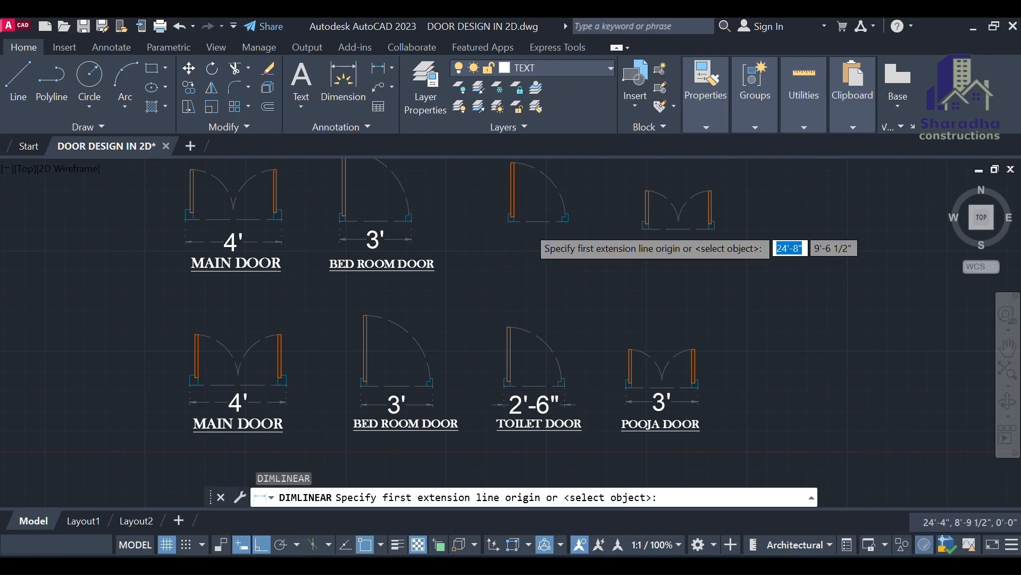
{"action": "scroll", "coordinate": [528, 228], "scroll_direction": "up", "scroll_amount": 4}
{"action": "left_click", "coordinate": [476, 214]}
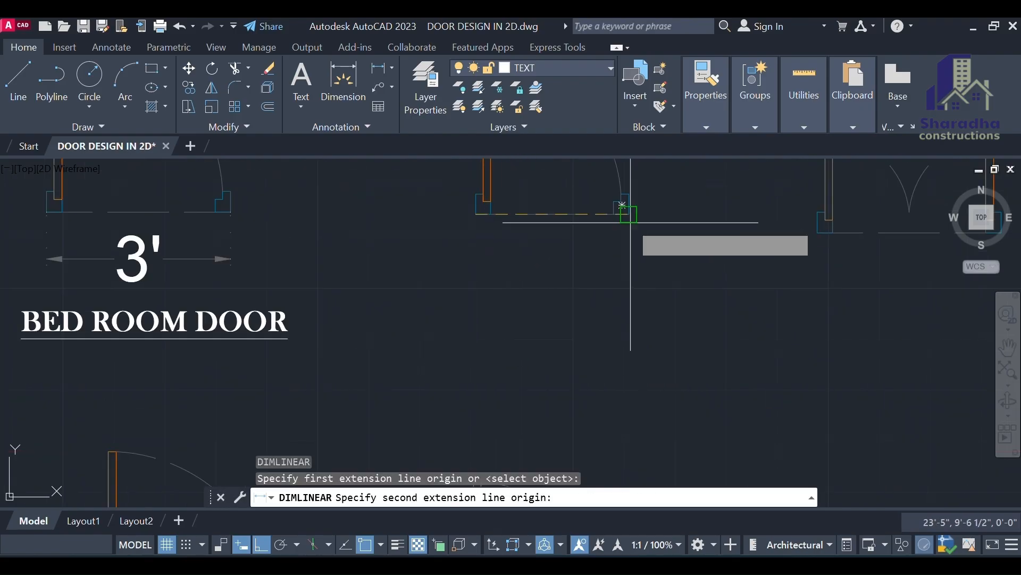
{"action": "scroll", "coordinate": [626, 210], "scroll_direction": "up", "scroll_amount": 2}
{"action": "left_click", "coordinate": [626, 209]}
{"action": "left_click", "coordinate": [605, 278]}
Copy the TOILET DOOR label from the reference row and place it beneath the new toilet door's dimension.
{"action": "scroll", "coordinate": [520, 293], "scroll_direction": "down", "scroll_amount": 8}
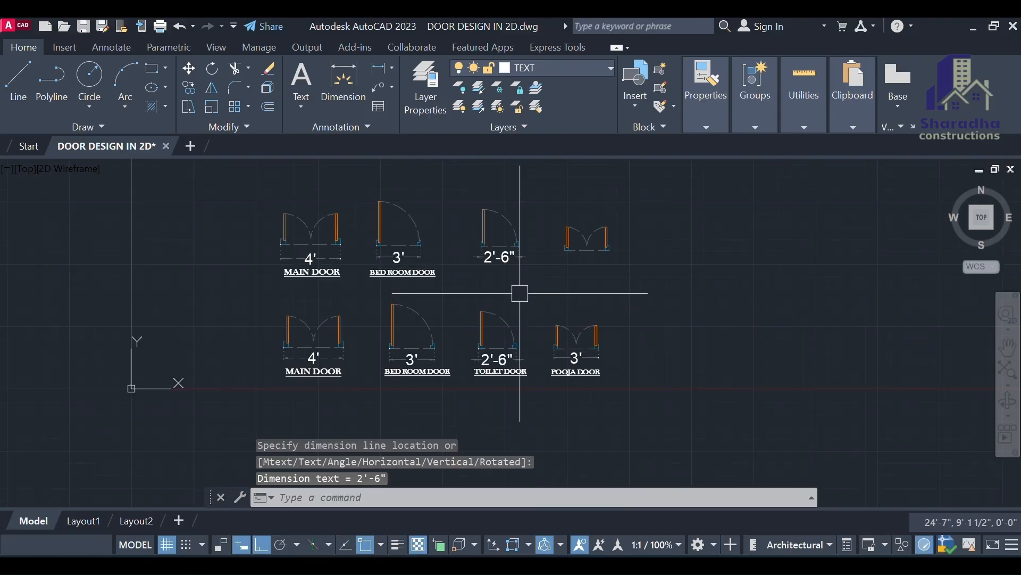
{"action": "scroll", "coordinate": [506, 382], "scroll_direction": "up", "scroll_amount": 2}
{"action": "left_click", "coordinate": [505, 370]}
{"action": "key", "text": "ctrl+c"}
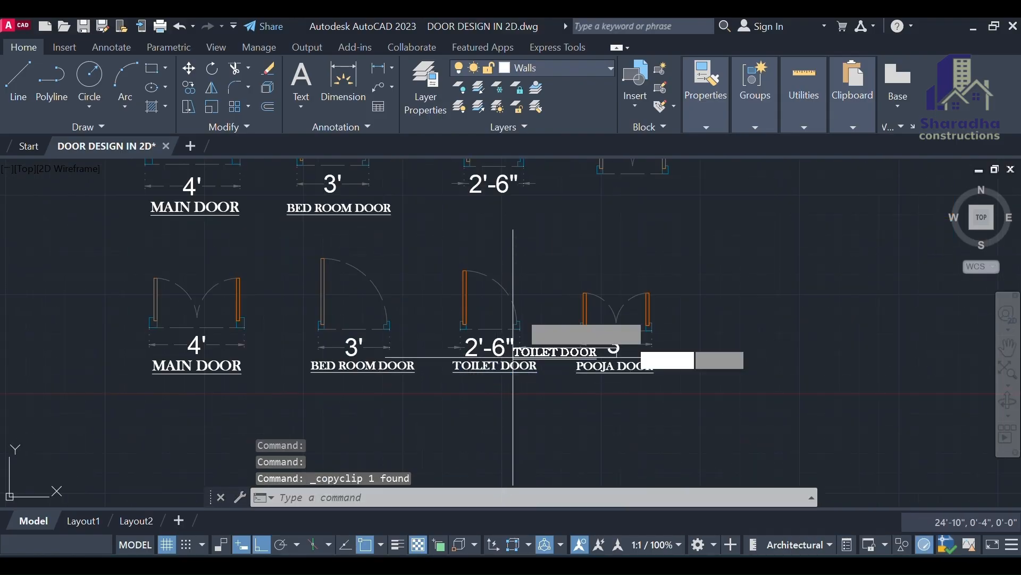
{"action": "key", "text": "ctrl+v"}
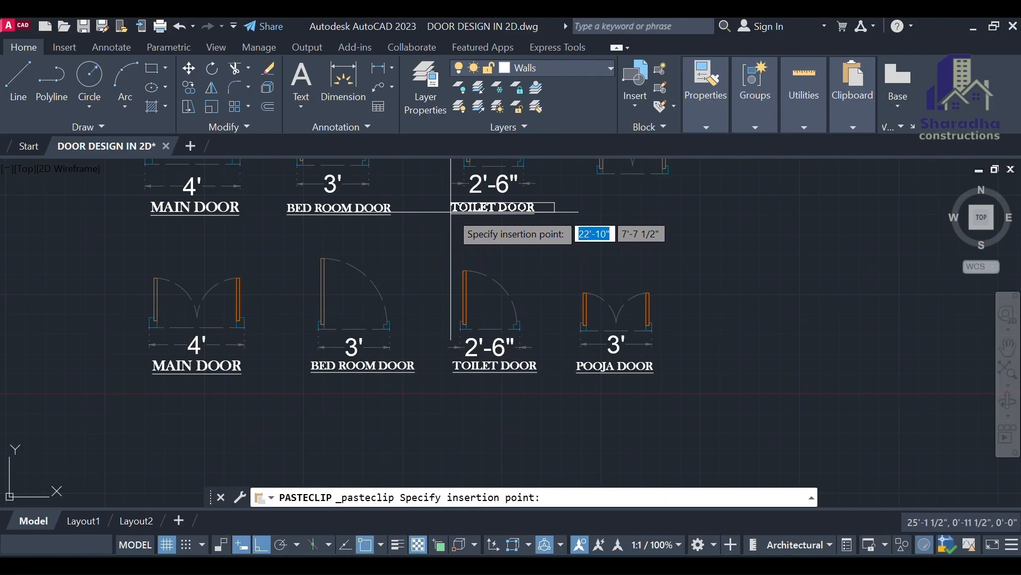
{"action": "left_click", "coordinate": [454, 213]}
Add a linear dimension below the new pooja door, spanning its outer frame corners.
{"action": "scroll", "coordinate": [454, 213], "scroll_direction": "down", "scroll_amount": 3}
{"action": "scroll", "coordinate": [508, 241], "scroll_direction": "up", "scroll_amount": 3}
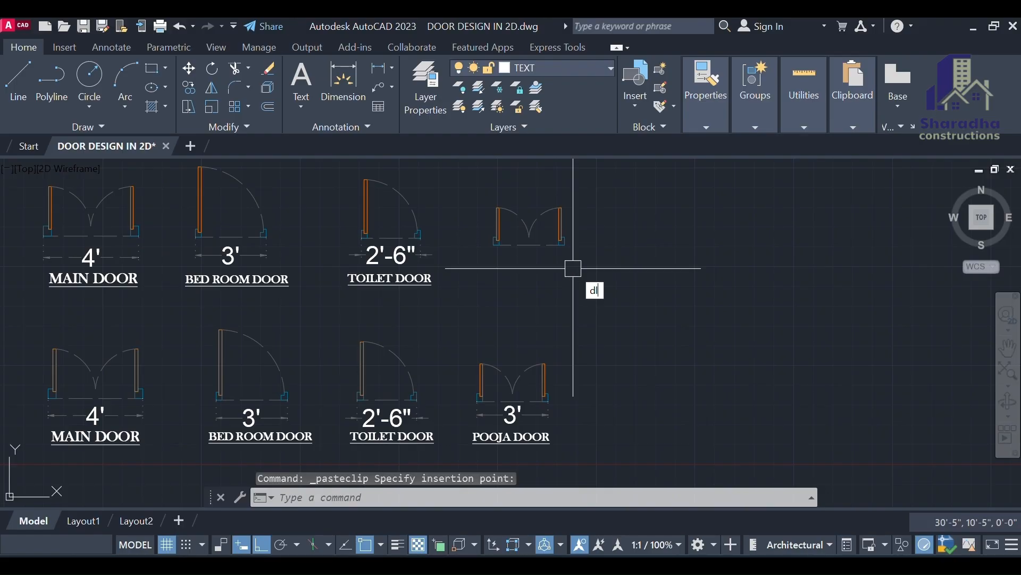
{"action": "type", "text": "dli"}
{"action": "key", "text": "Return"}
{"action": "scroll", "coordinate": [495, 242], "scroll_direction": "up", "scroll_amount": 4}
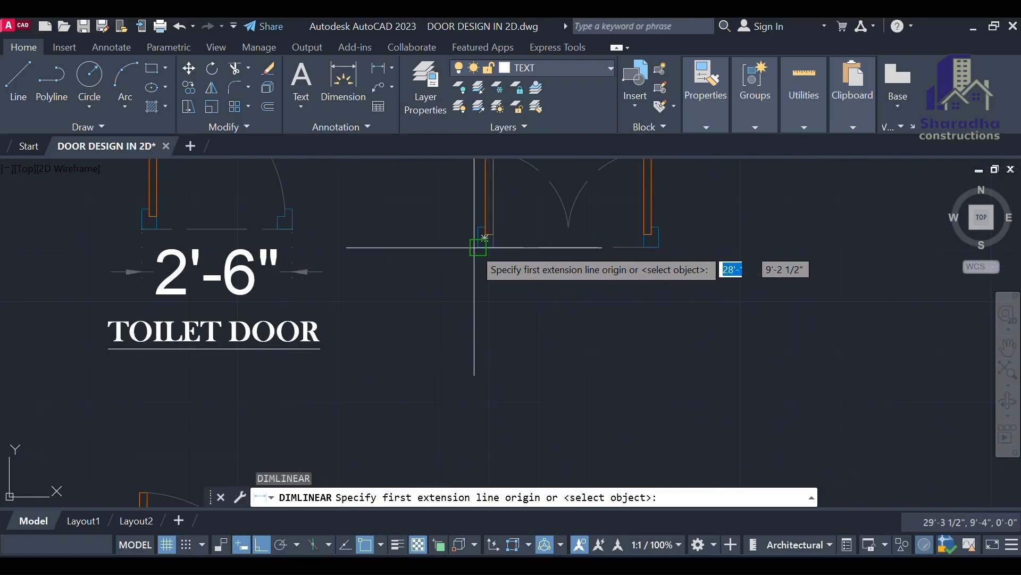
{"action": "left_click", "coordinate": [484, 239]}
{"action": "left_click", "coordinate": [653, 239]}
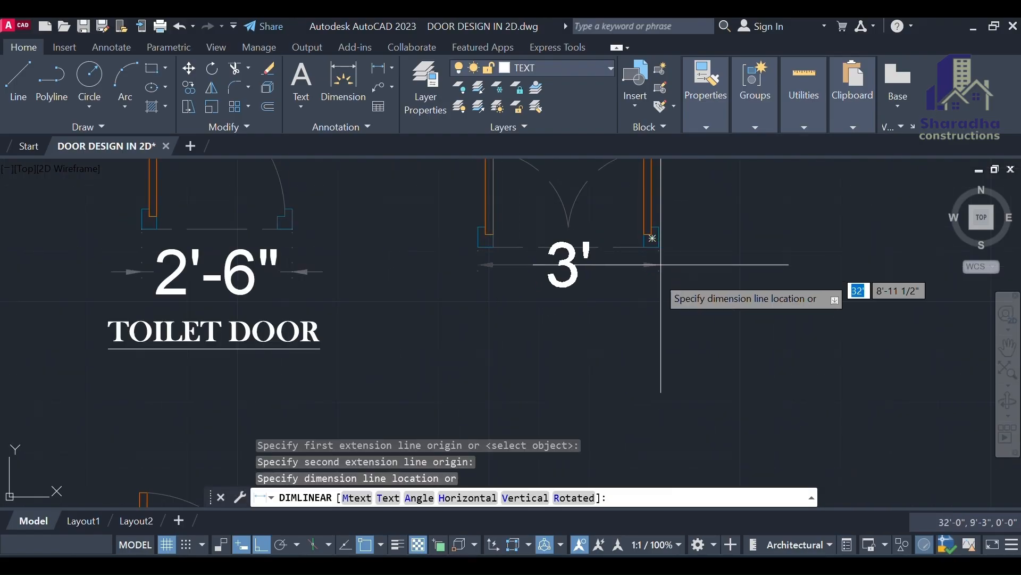
{"action": "left_click", "coordinate": [654, 299]}
Copy the POOJA DOOR label from the reference row and place it beneath the new pooja door's dimension.
{"action": "scroll", "coordinate": [589, 343], "scroll_direction": "down", "scroll_amount": 4}
{"action": "left_click", "coordinate": [574, 428]}
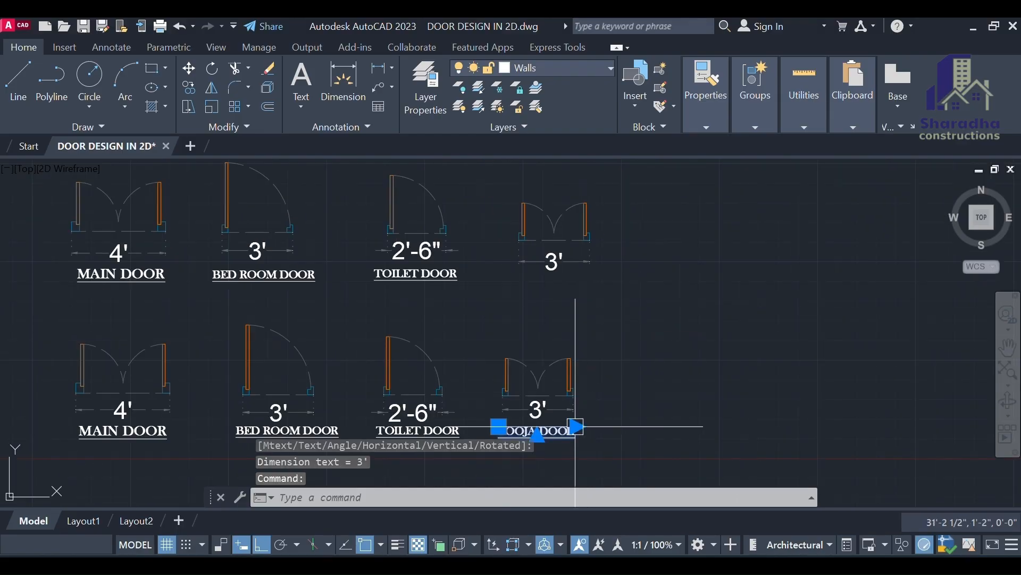
{"action": "key", "text": "ctrl+c"}
{"action": "key", "text": "ctrl+v"}
{"action": "scroll", "coordinate": [585, 290], "scroll_direction": "up", "scroll_amount": 5}
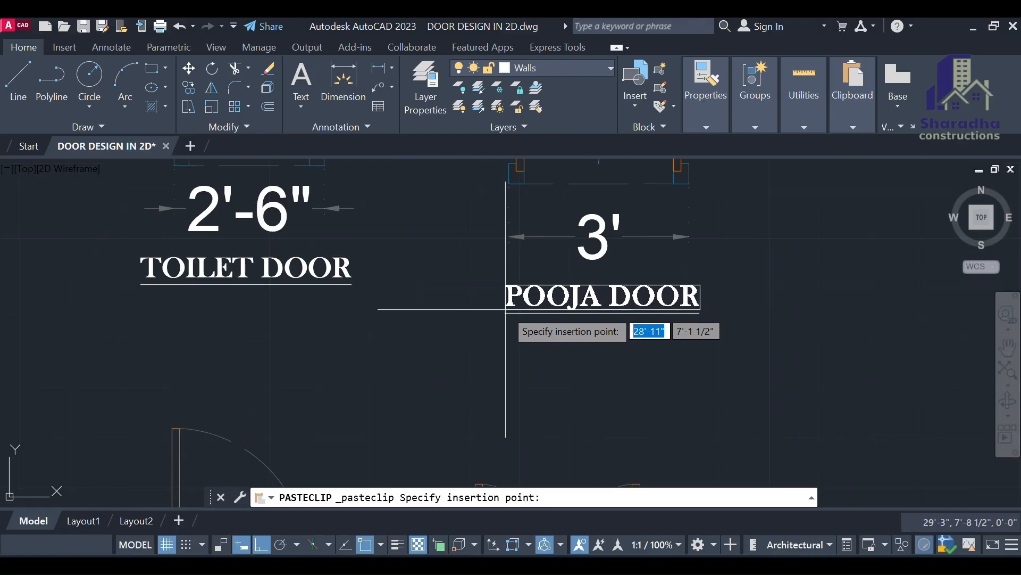
{"action": "key", "text": "Escape"}
{"action": "key", "text": "Escape"}
{"action": "scroll", "coordinate": [320, 276], "scroll_direction": "down", "scroll_amount": 5}
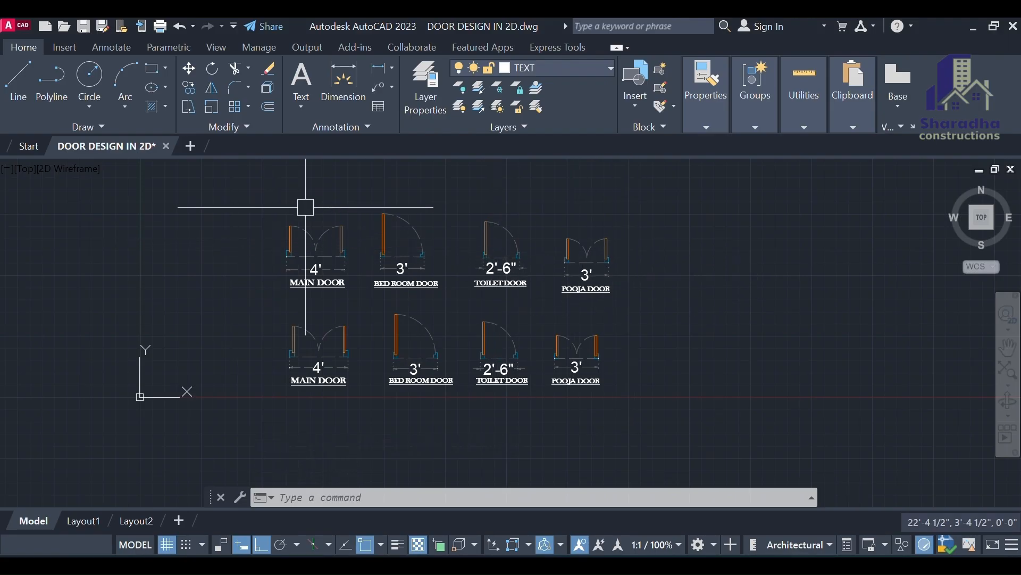
{"action": "scroll", "coordinate": [307, 219], "scroll_direction": "up", "scroll_amount": 5}
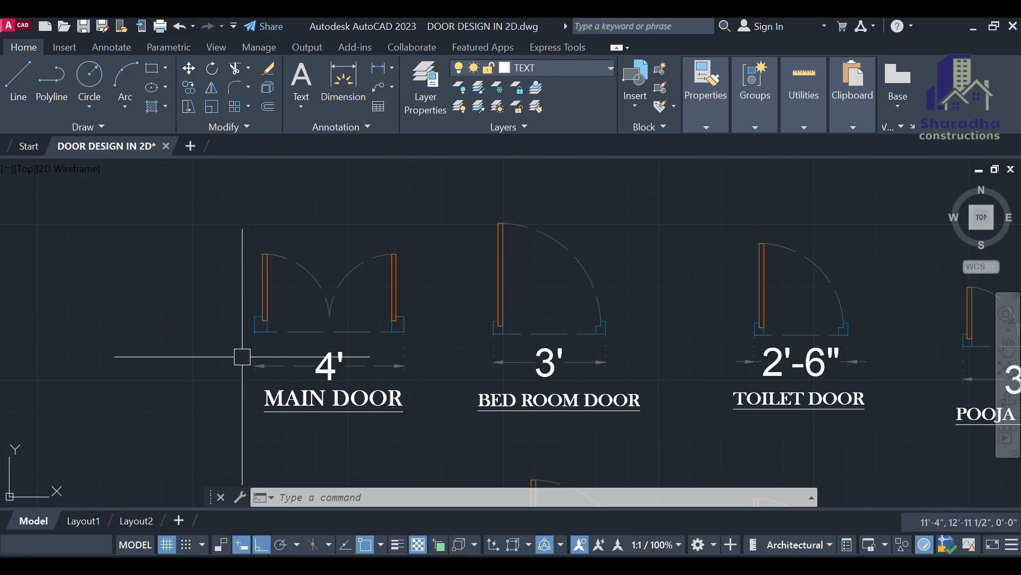